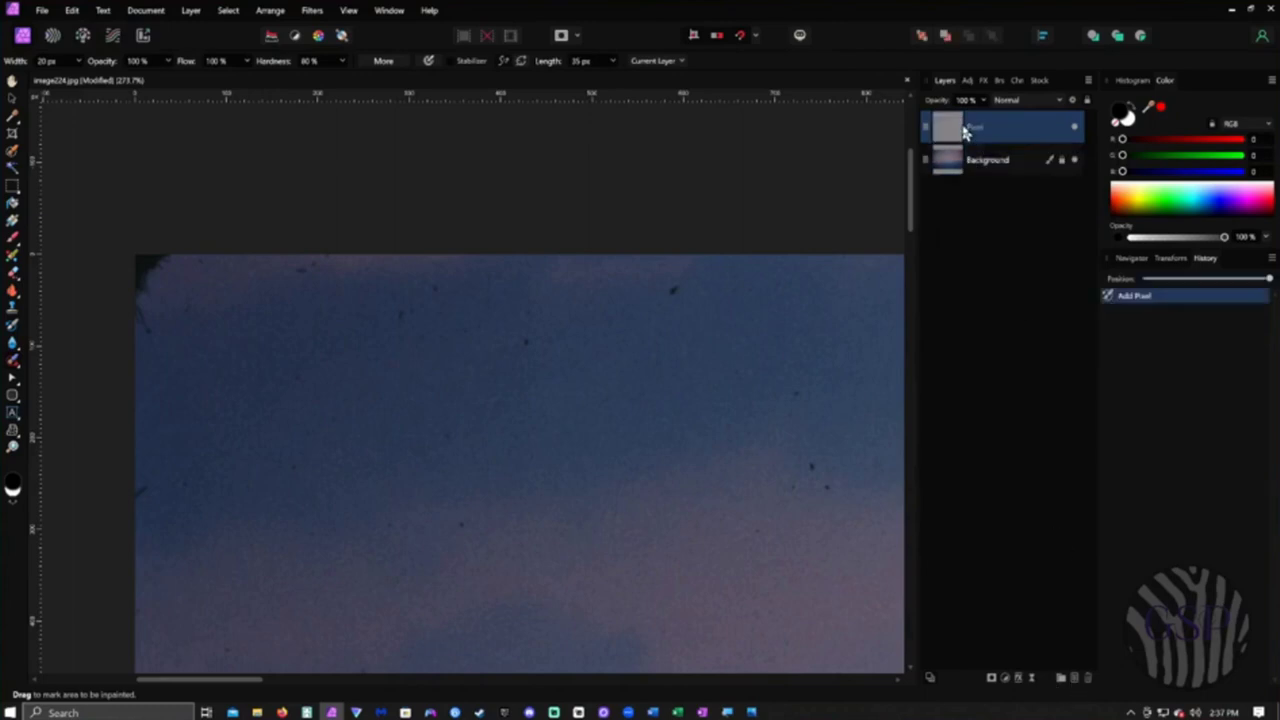
- Replace the empty pixel layer with a duplicate of the Background layer
right_click(968, 133)
click(988, 187)
click(981, 167)
key(Delete)
- Rename the duplicated background layer as "dust and scratches"
click(988, 134)
double_click(988, 130)
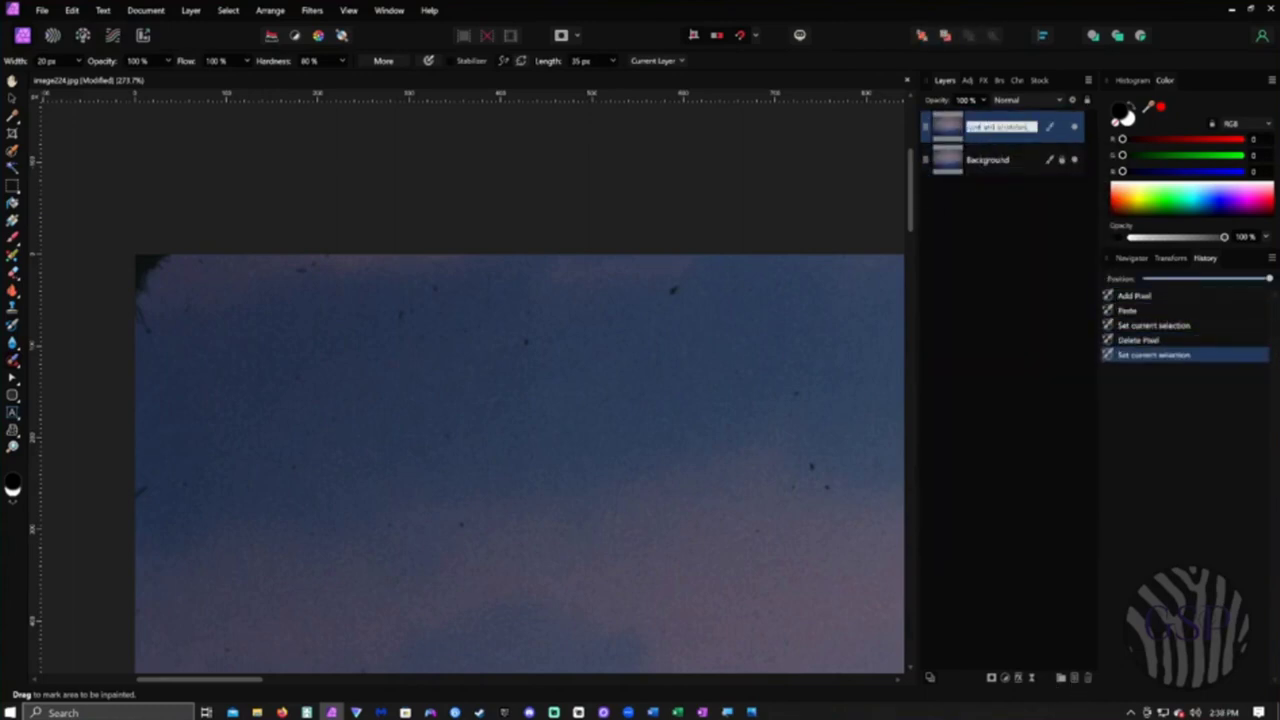
key(Return)
- Inpaint the dark upper-left corner of the photo and the dust specks beside it with the 20 px Inpainting Brush
mouse_move(153, 338)
mouse_down()
mouse_move(131, 293)
mouse_move(157, 262)
mouse_up()
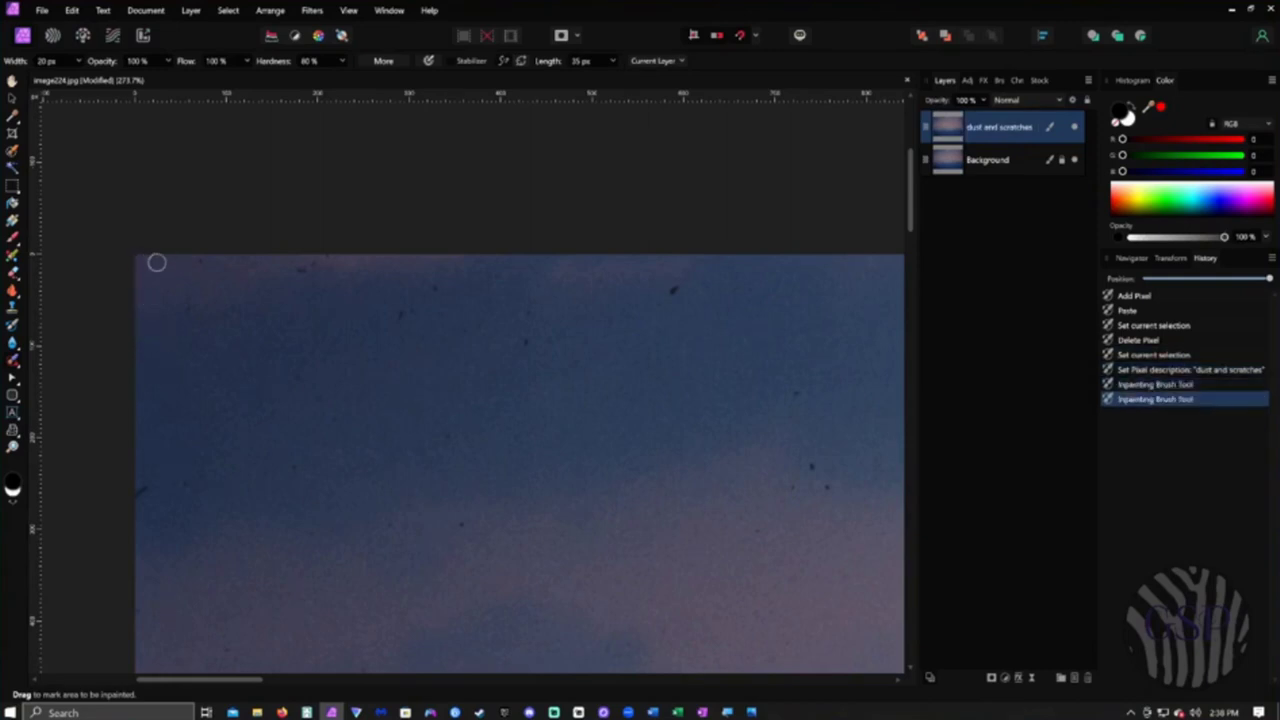
click(205, 263)
click(193, 303)
click(307, 271)
click(335, 266)
click(436, 292)
click(396, 319)
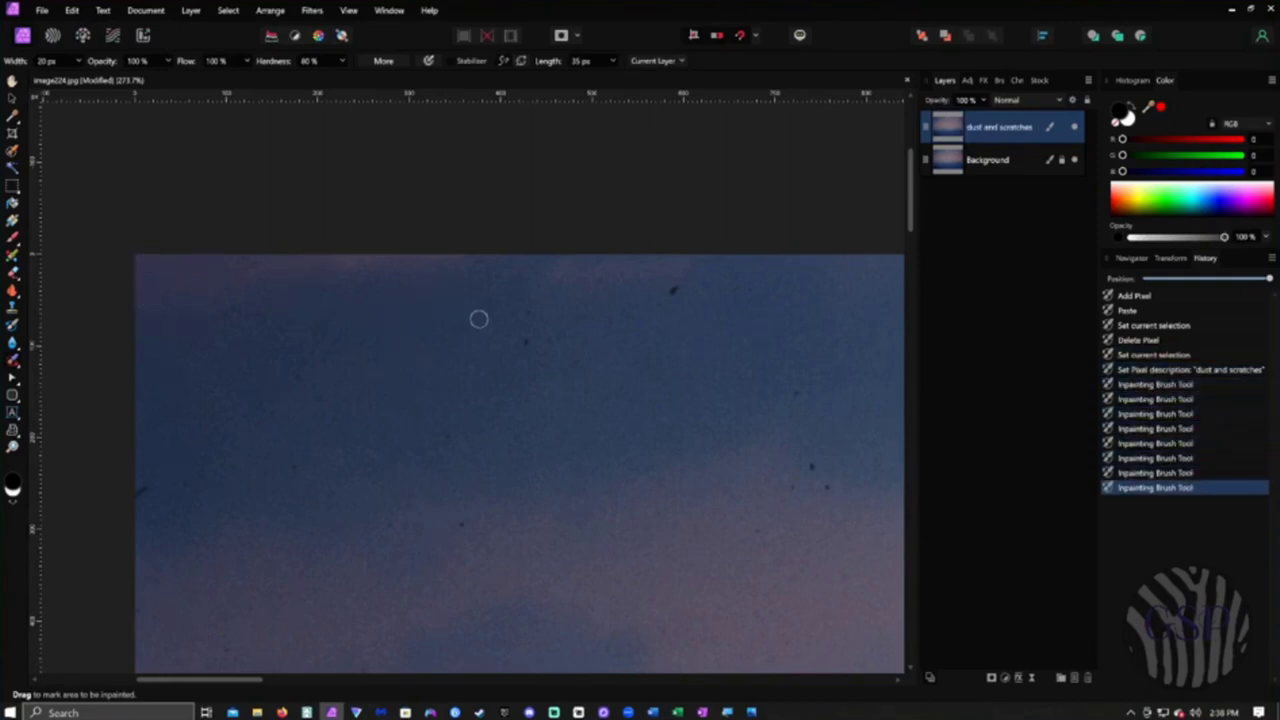
- Inpaint the dark specks further along the upper edge of the blue cloud, including the elongated spot near the edge
click(529, 313)
click(527, 344)
click(551, 340)
click(497, 289)
click(676, 294)
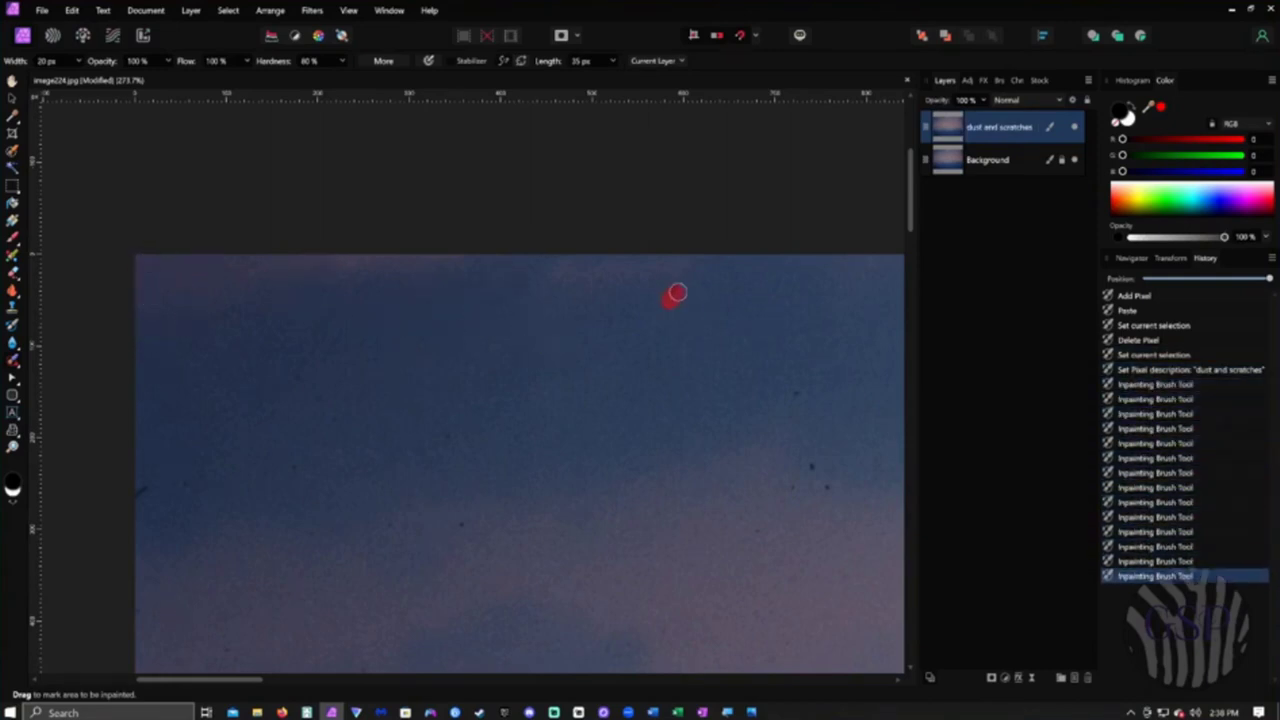
- Inpaint the remaining specks along the lower border of the blue cloud, working back to the photo's left edge
click(797, 391)
click(812, 462)
click(796, 492)
click(757, 531)
click(468, 522)
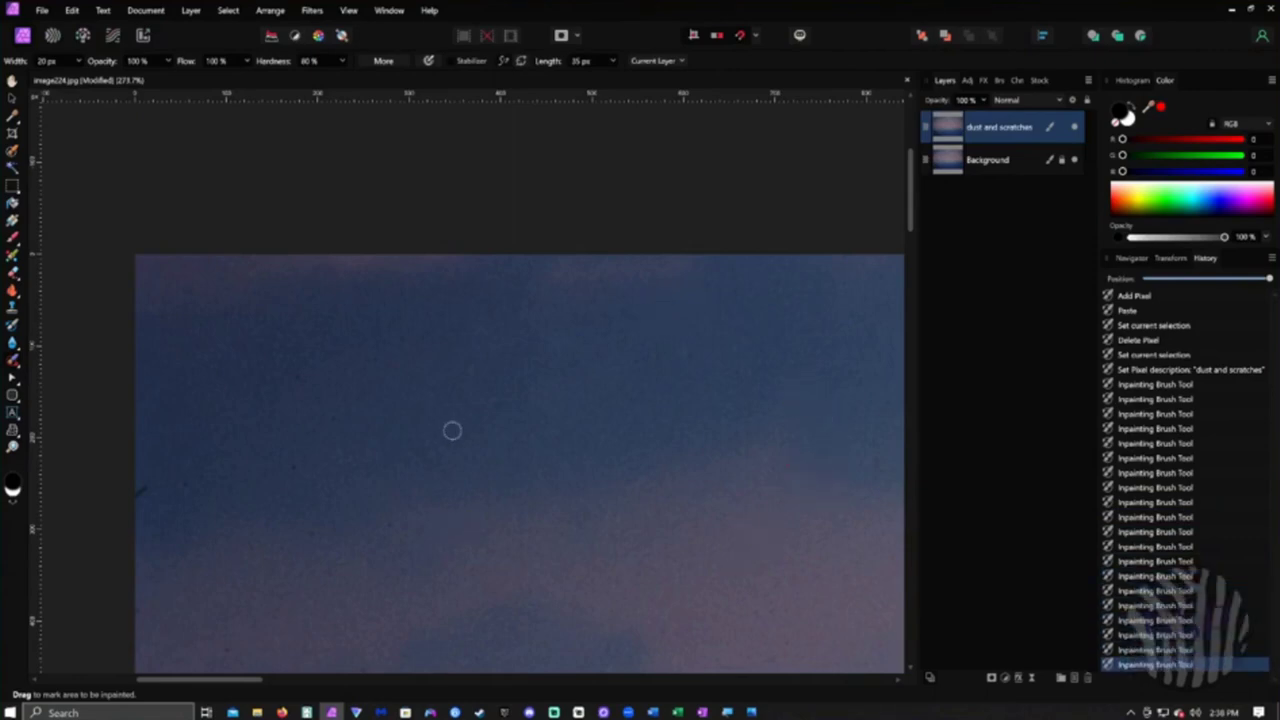
click(288, 380)
click(297, 466)
click(306, 532)
click(188, 483)
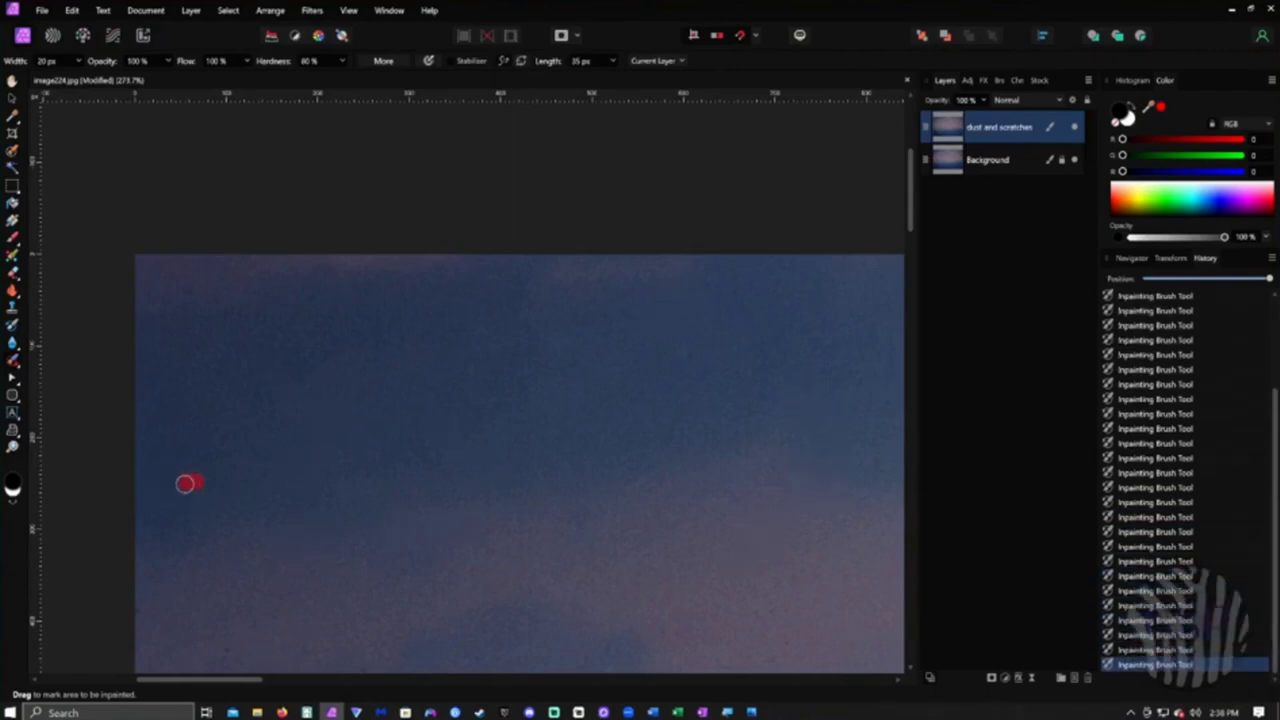
- Inpaint the dust specks in the next sky section to the right, from the photo's upper edge to the pink band
drag(356, 668, 369, 668)
mouse_move(756, 597)
mouse_down()
mouse_move(594, 509)
mouse_move(451, 480)
mouse_up()
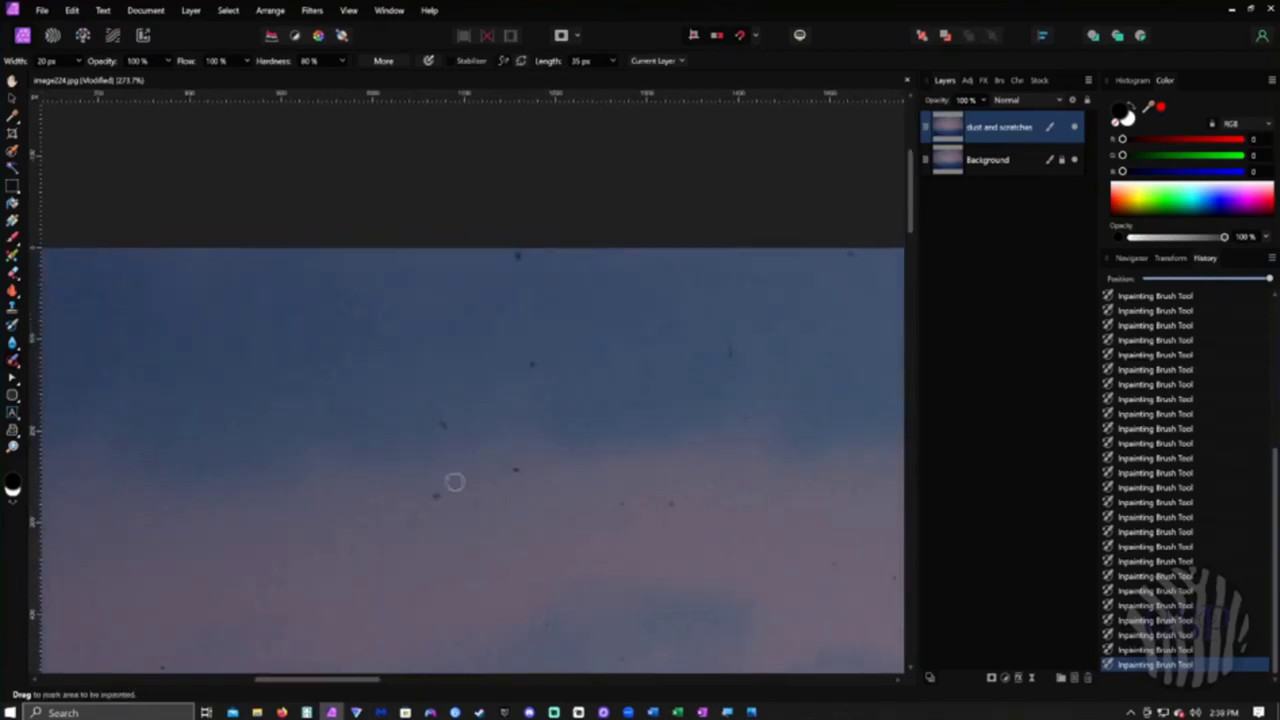
click(438, 412)
click(516, 254)
click(534, 366)
click(845, 410)
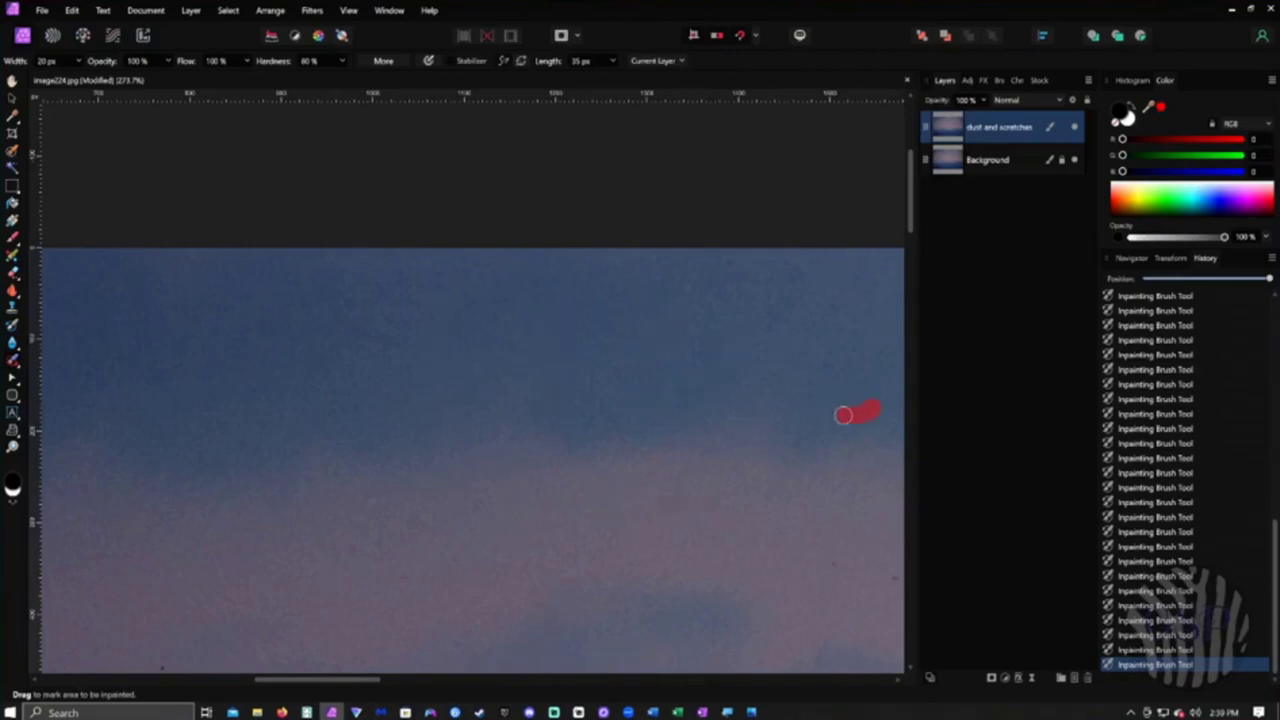
click(701, 351)
- Inpaint the large dark blotch and the scattered specks in the pink cloud area at the photo's upper middle
mouse_move(873, 497)
mouse_down()
mouse_move(660, 480)
mouse_move(577, 488)
mouse_up()
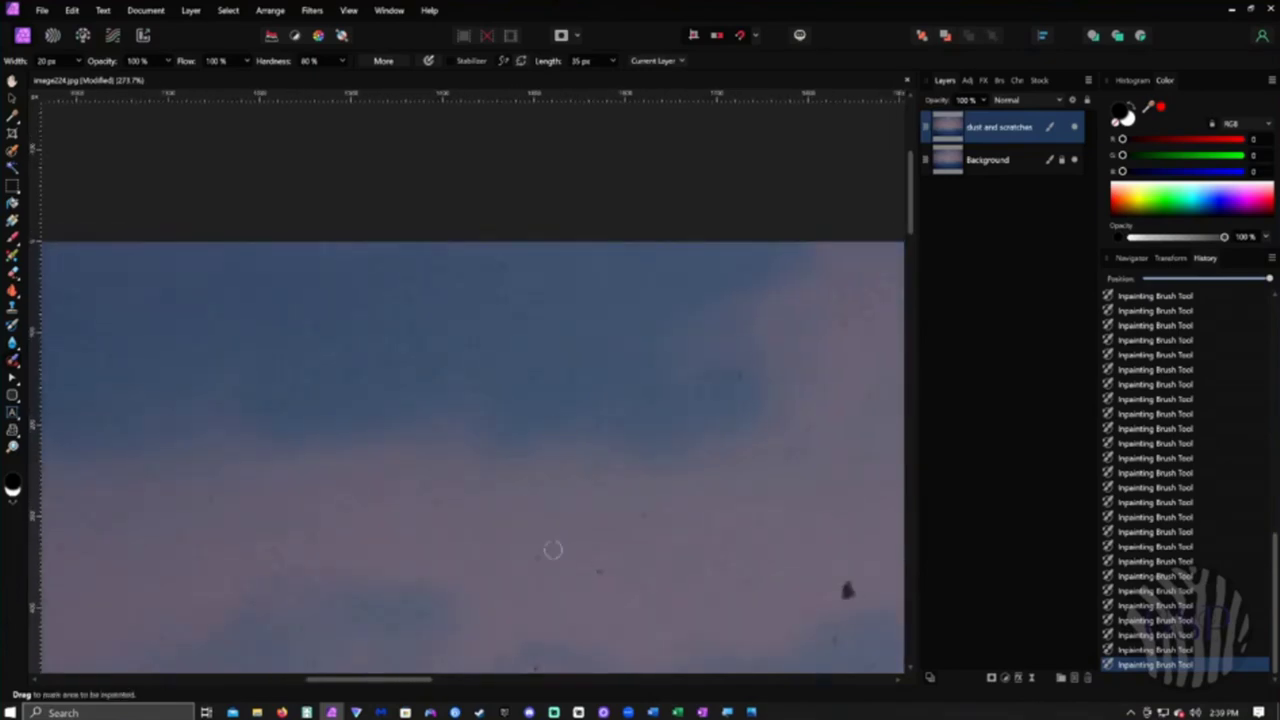
click(847, 590)
drag(873, 616, 474, 391)
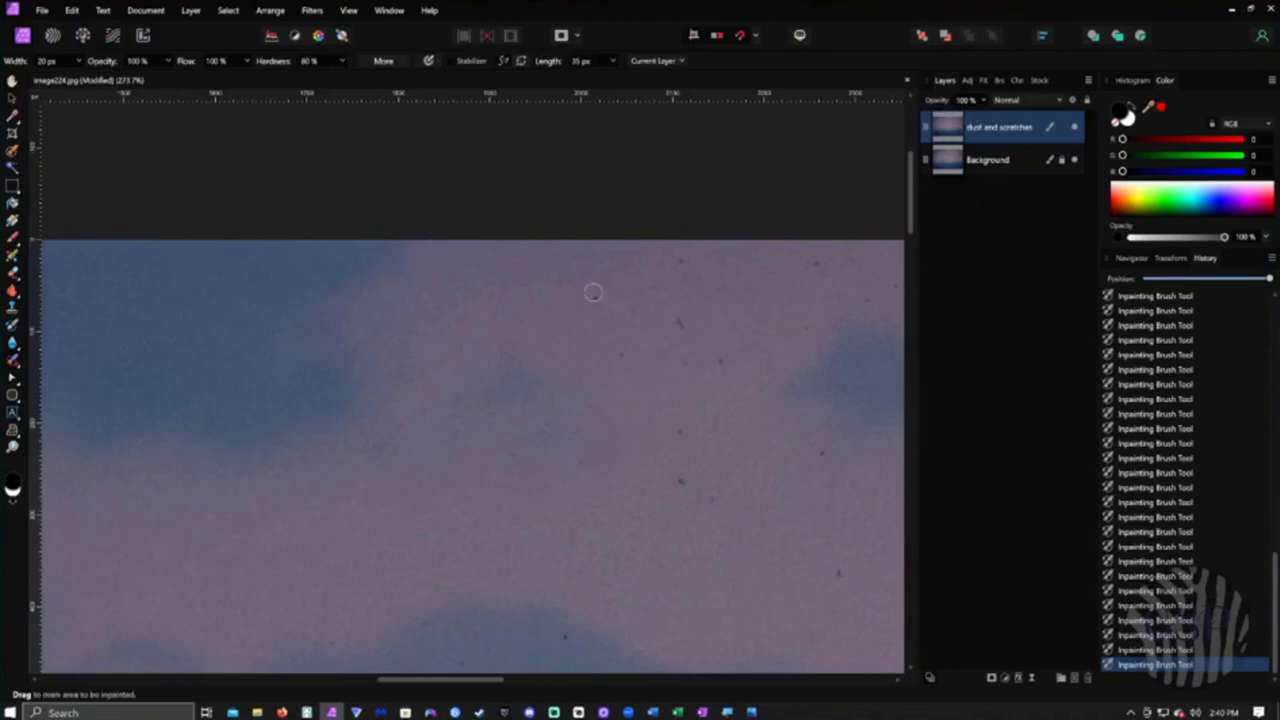
click(677, 314)
click(676, 259)
drag(742, 636, 467, 642)
click(569, 577)
click(644, 545)
click(551, 462)
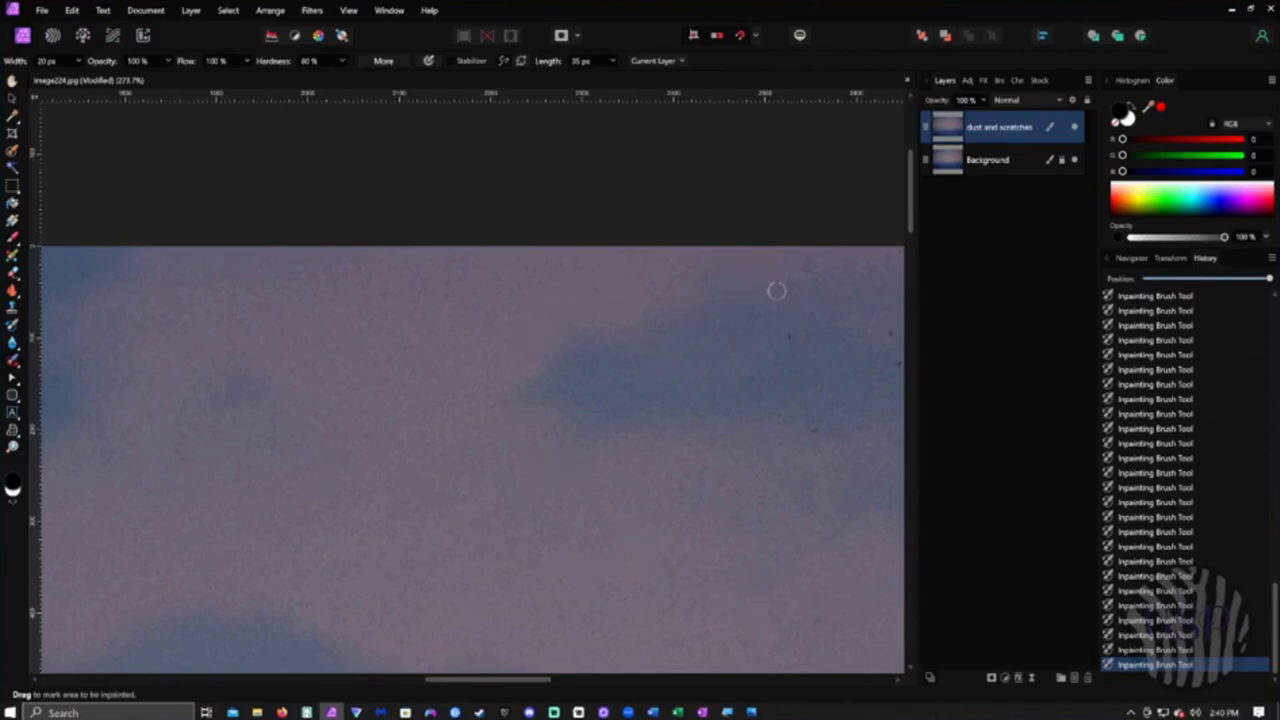
- Inpaint the dark marks in and below the long blue cloud right of the photo's upper middle
scroll(790, 335, right, 4)
click(373, 429)
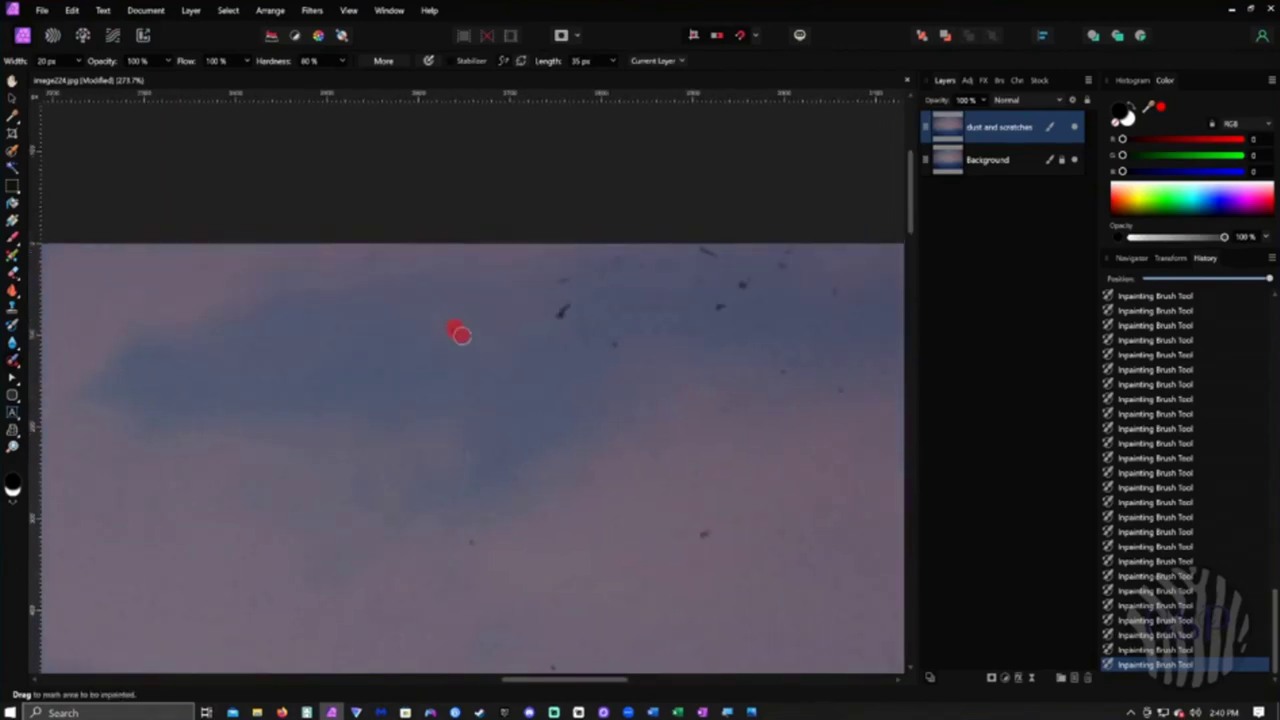
click(561, 310)
click(703, 533)
click(707, 251)
click(743, 283)
drag(776, 271, 790, 244)
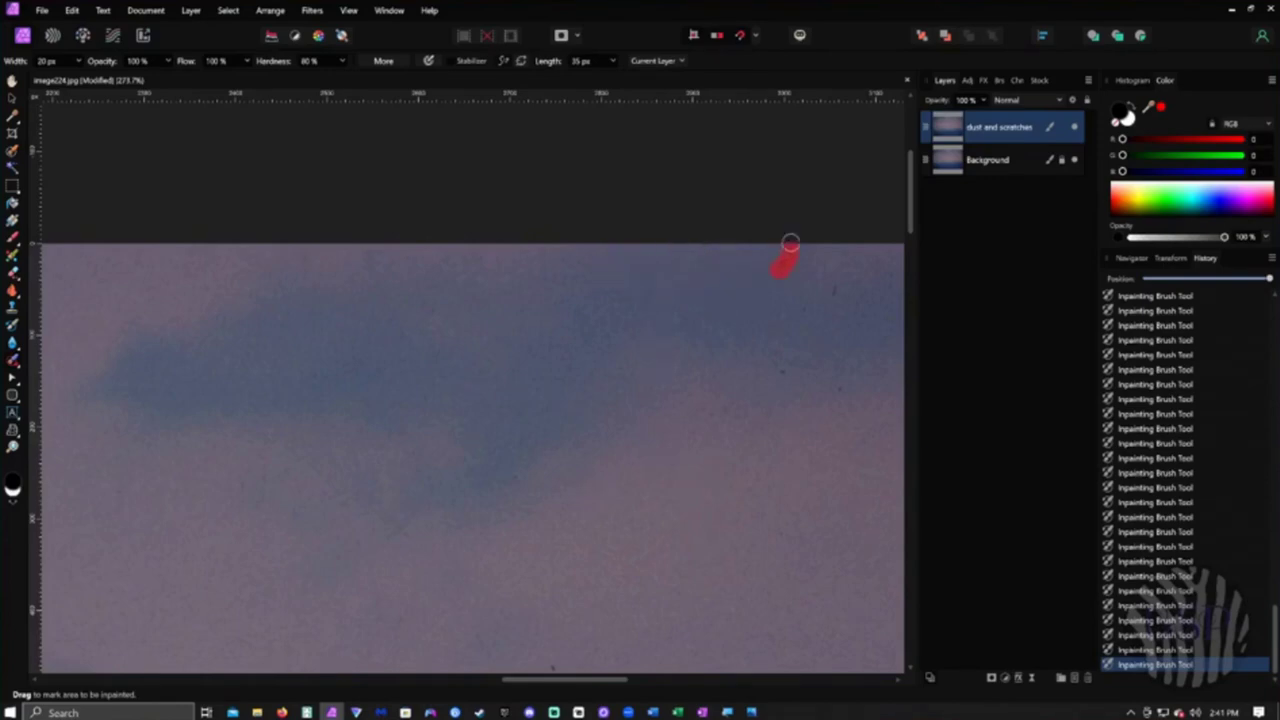
click(837, 290)
- Inpaint the short curved hair mark and the cluster of specks near the upper edge beyond the long blue cloud
drag(786, 366, 452, 359)
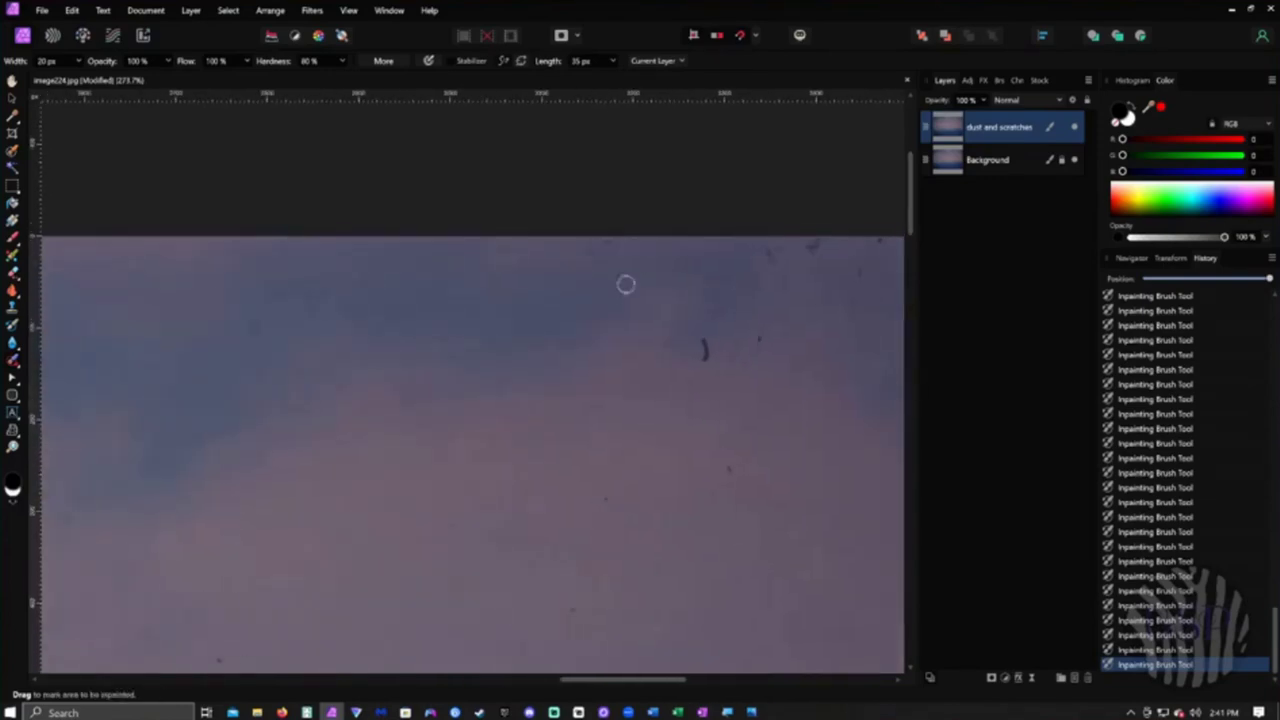
drag(705, 352, 730, 350)
mouse_move(800, 245)
mouse_down()
mouse_move(877, 247)
mouse_move(866, 285)
mouse_up()
- Inpaint the diagonal scratch and the dark specks in the pink sky approaching the photo's upper-right corner
drag(837, 414, 571, 385)
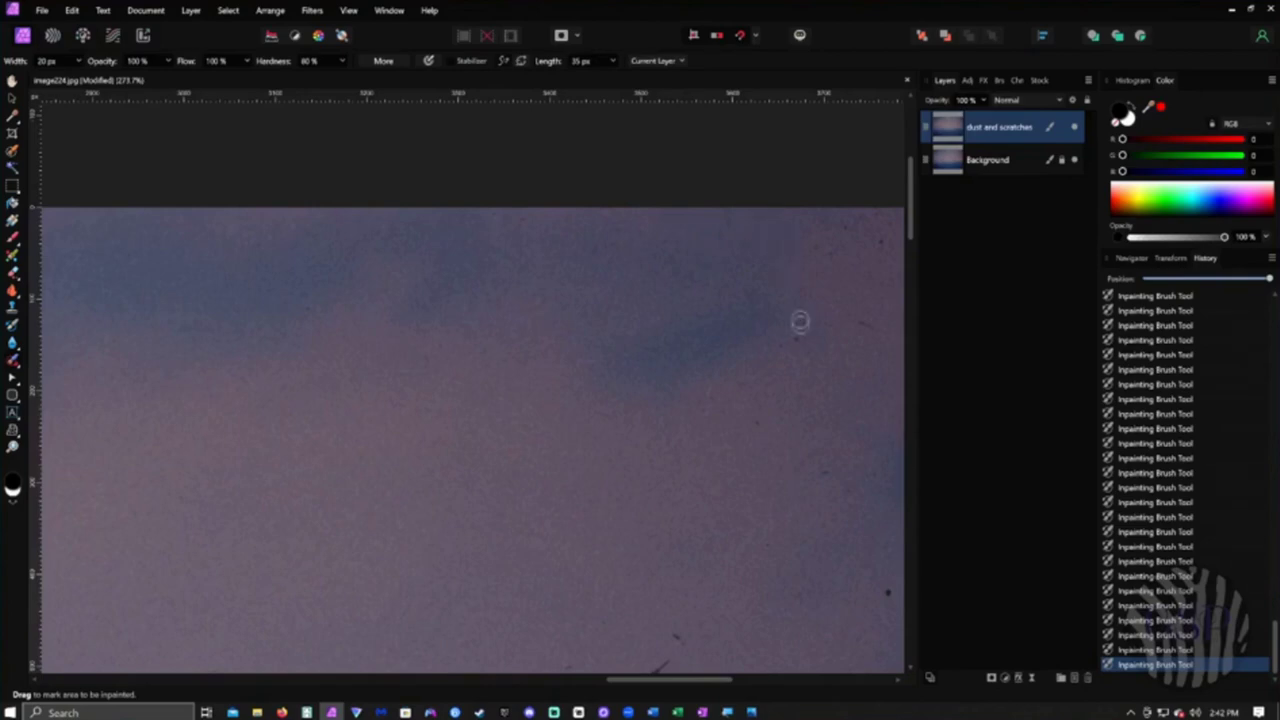
drag(676, 663, 676, 611)
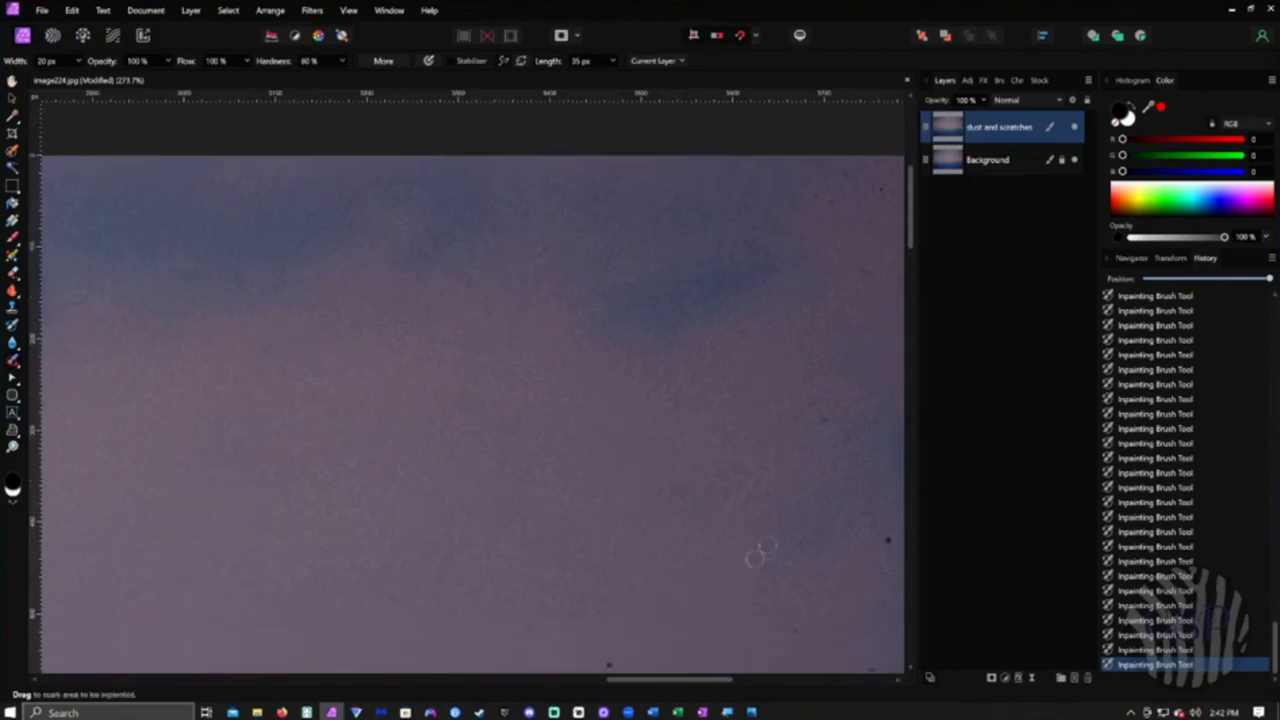
drag(757, 554, 728, 585)
click(858, 572)
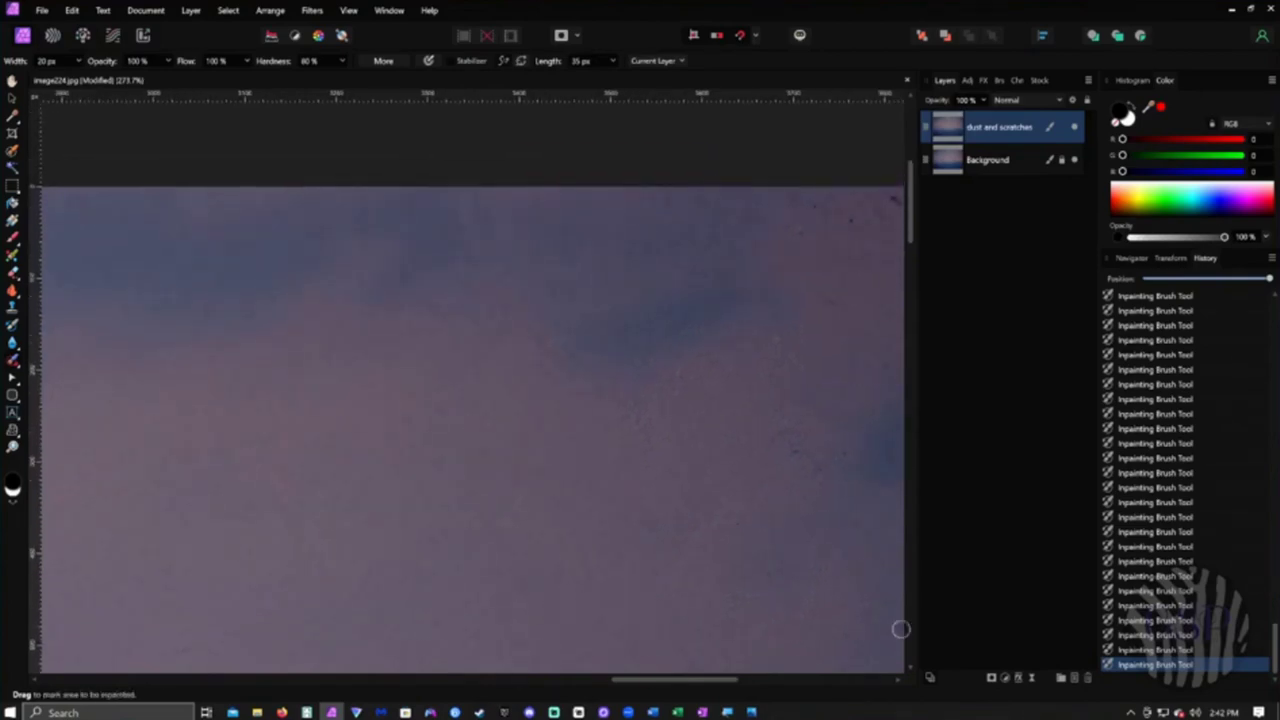
drag(877, 552, 880, 560)
drag(879, 212, 881, 214)
- Clean up the remaining specks in the photo's upper-right corner with the Inpainting Brush
drag(732, 526, 620, 499)
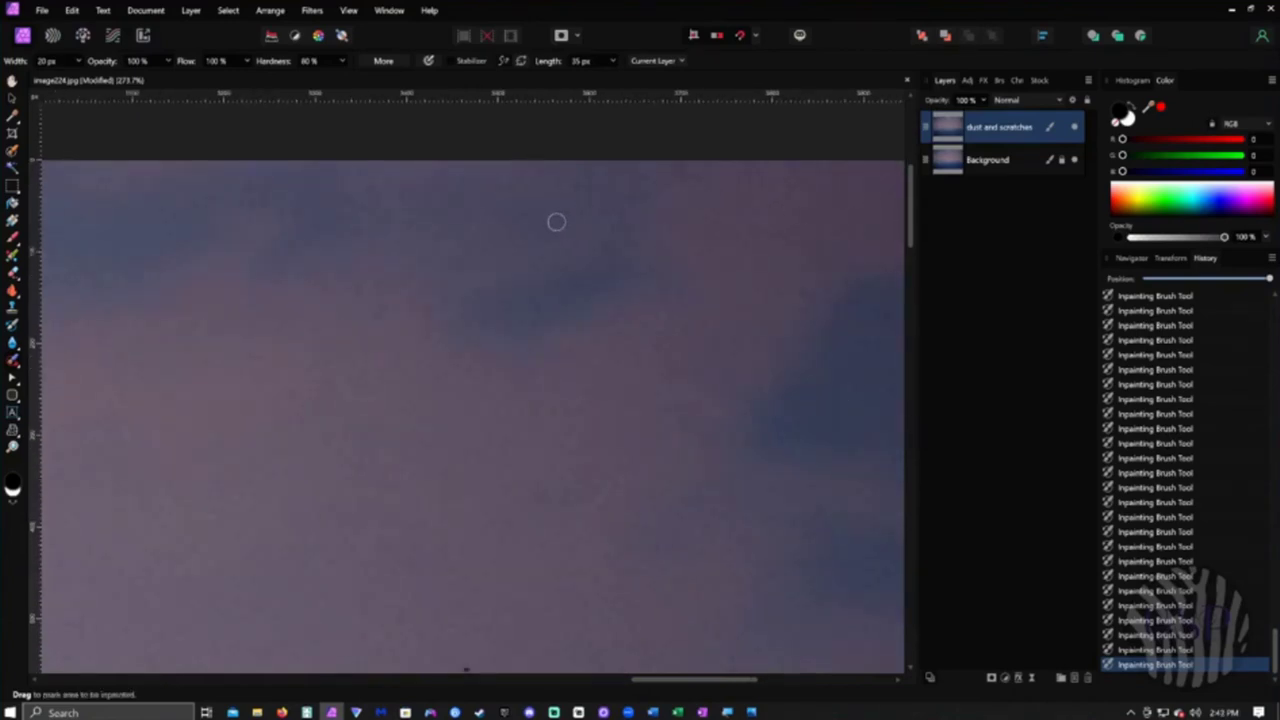
click(465, 670)
drag(831, 454, 594, 469)
mouse_move(695, 197)
mouse_down()
mouse_move(770, 198)
mouse_move(758, 177)
mouse_move(686, 194)
mouse_up()
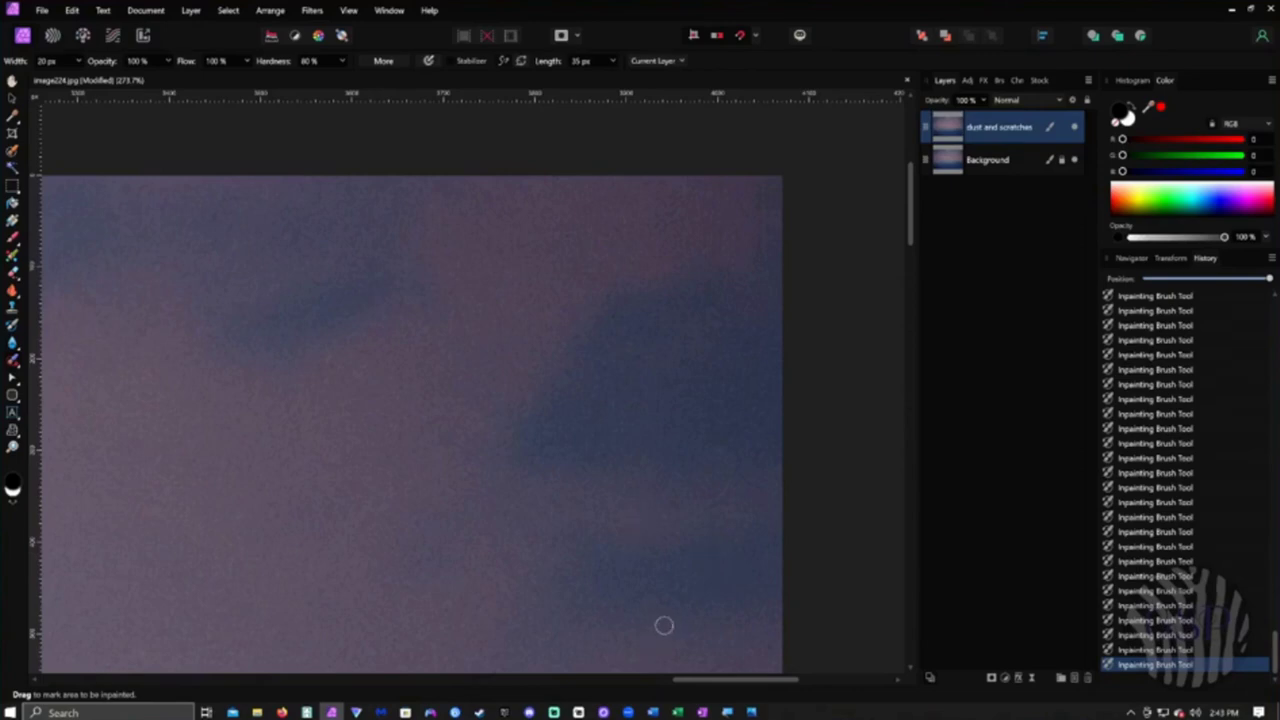
- Inpaint the dark horizontal dash and surrounding specks along the photo's right edge, below the blue cloud
scroll(571, 611, down, 5)
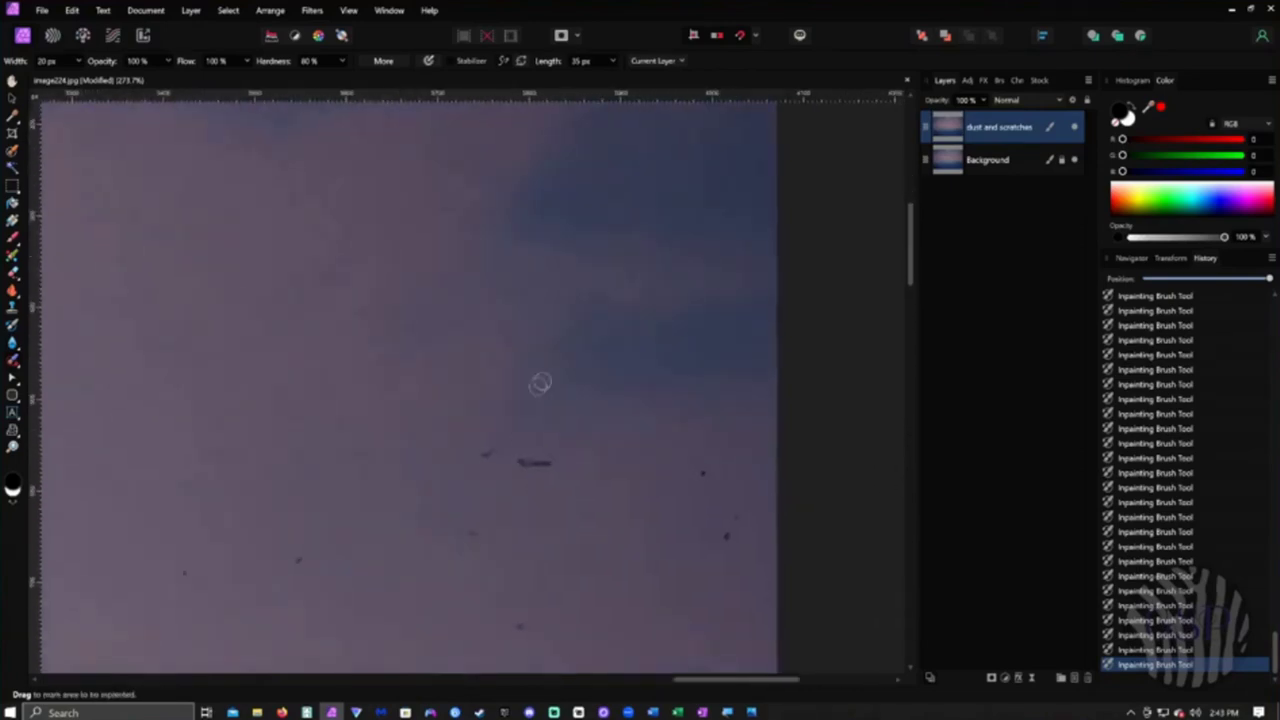
click(727, 536)
drag(620, 517, 700, 575)
mouse_move(301, 402)
mouse_down()
mouse_move(763, 426)
mouse_move(761, 409)
mouse_up()
click(597, 587)
drag(814, 580, 373, 579)
mouse_move(683, 637)
mouse_down()
mouse_move(706, 603)
mouse_move(742, 606)
mouse_move(773, 659)
mouse_up()
click(809, 636)
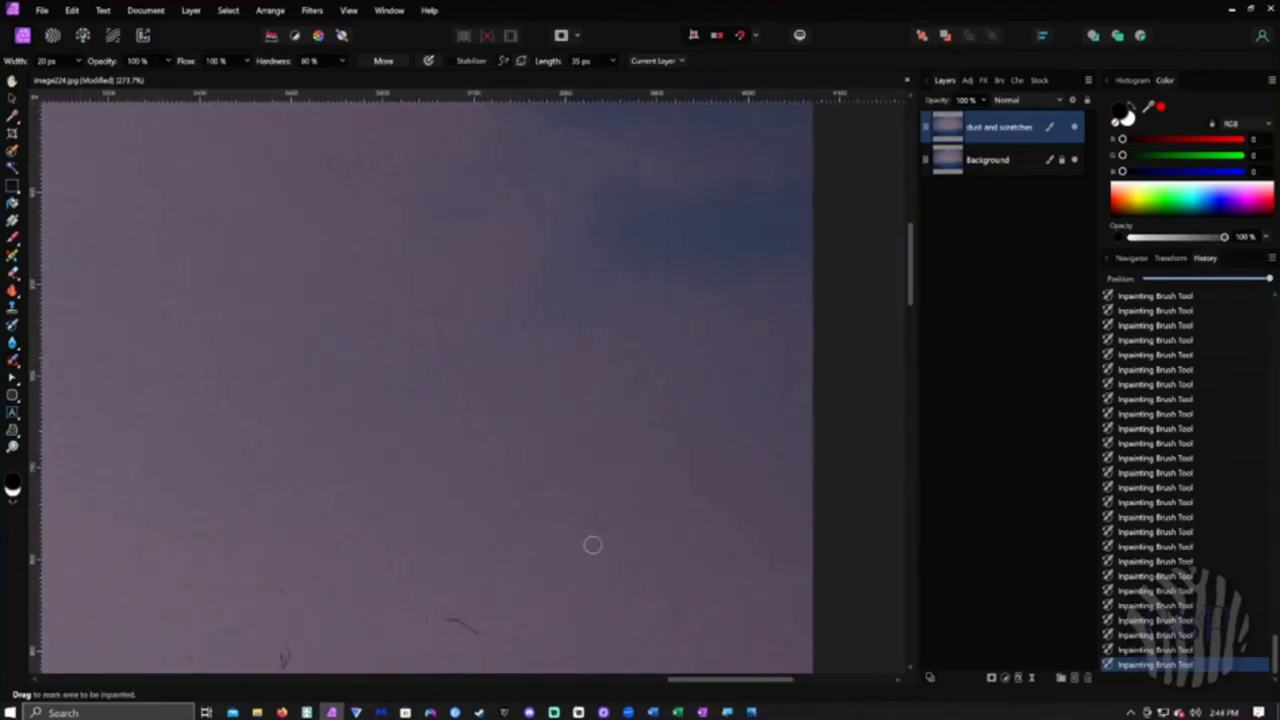
- Inpaint the thin curved scratches and nearby small specks in the purple sky by the right edge
drag(485, 632, 439, 620)
drag(286, 668, 278, 644)
click(282, 590)
click(191, 657)
click(226, 376)
- Inpaint the faint specks in the plain purple sky while working leftward from the right edge
drag(249, 563, 546, 517)
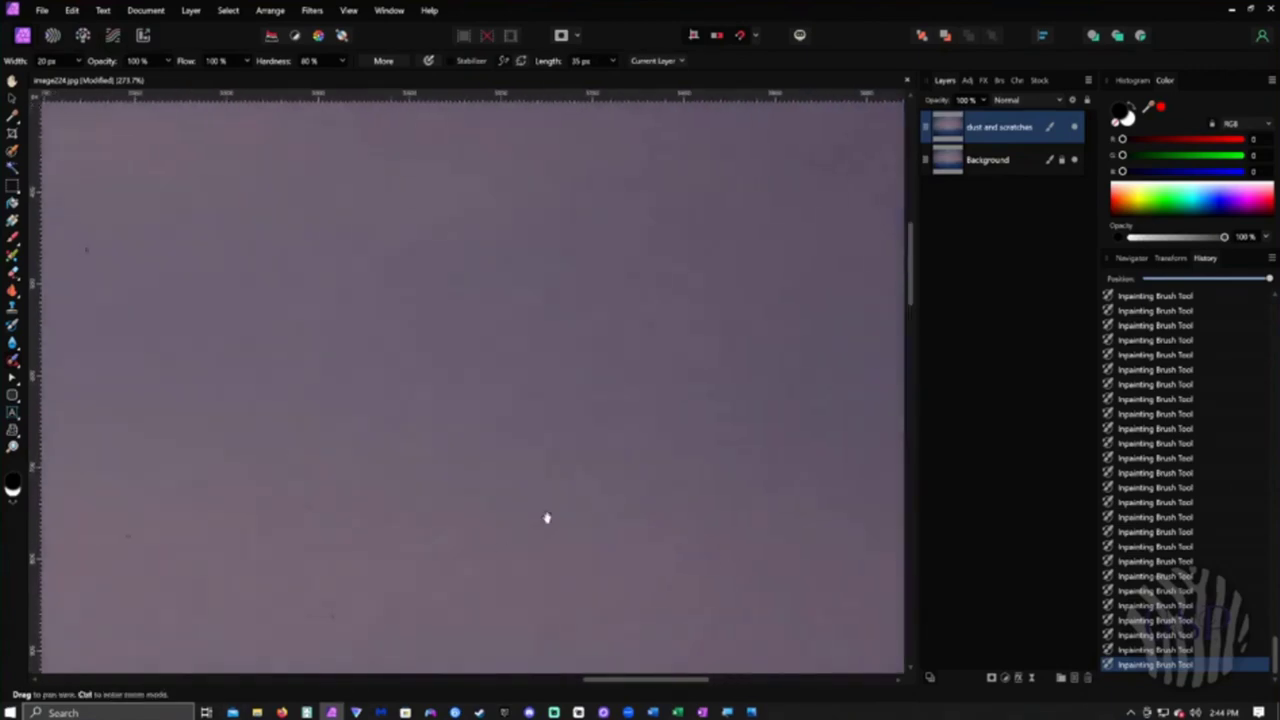
click(314, 514)
click(186, 492)
drag(183, 491, 351, 481)
- Show the navigator preview and inpaint the dark spot and small marks in the next sky section to the left
click(1135, 259)
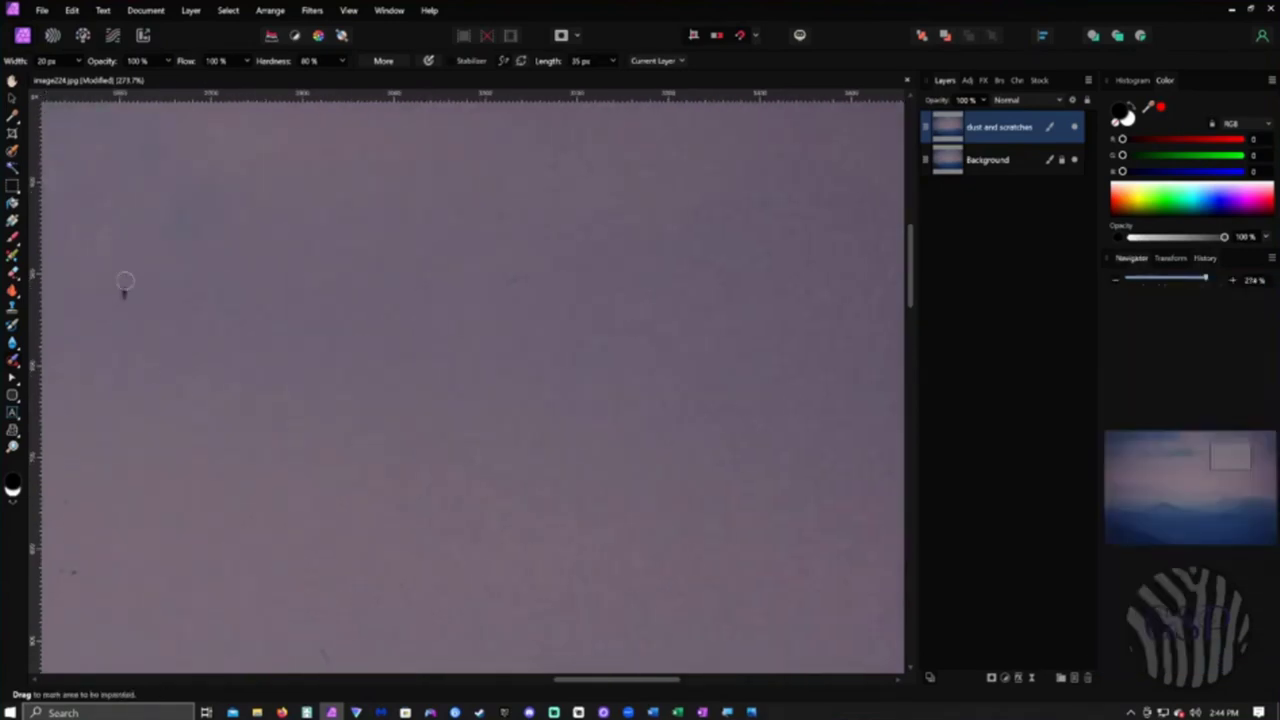
drag(72, 582, 334, 574)
drag(290, 305, 260, 250)
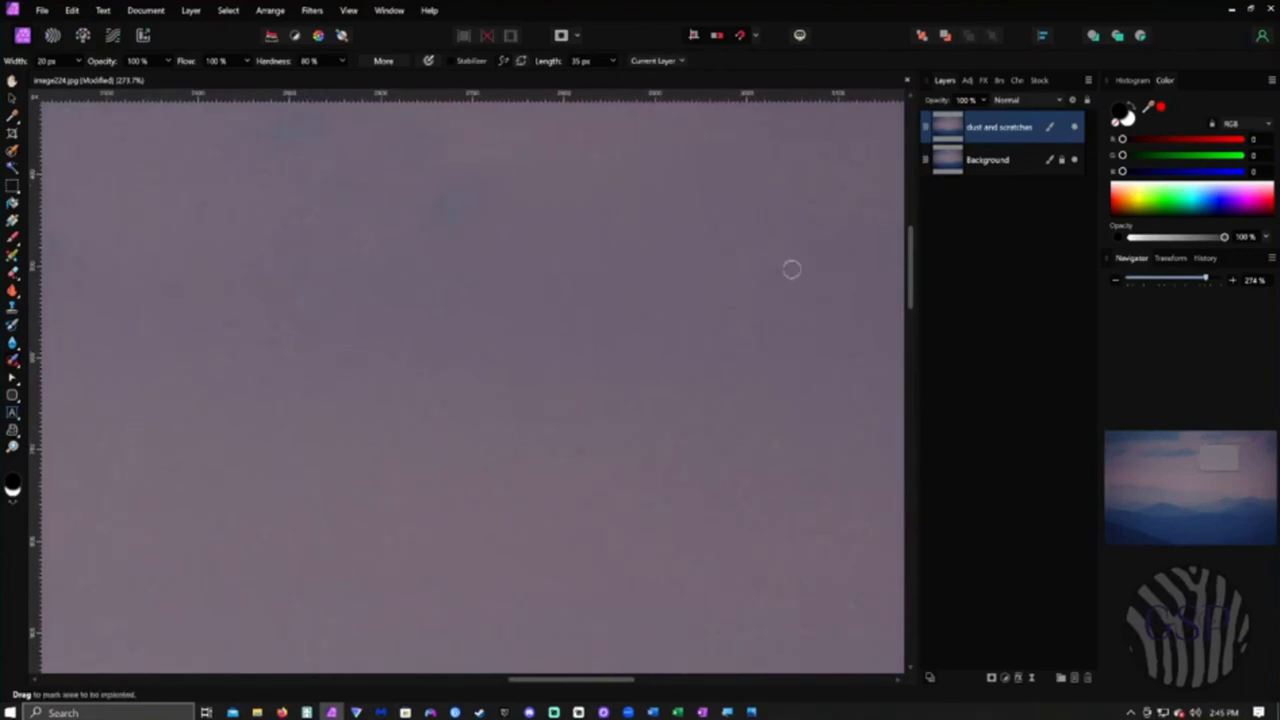
- Inpaint the specks and dark smudge in the pink sky beneath the wide blue cloud
drag(426, 423, 894, 424)
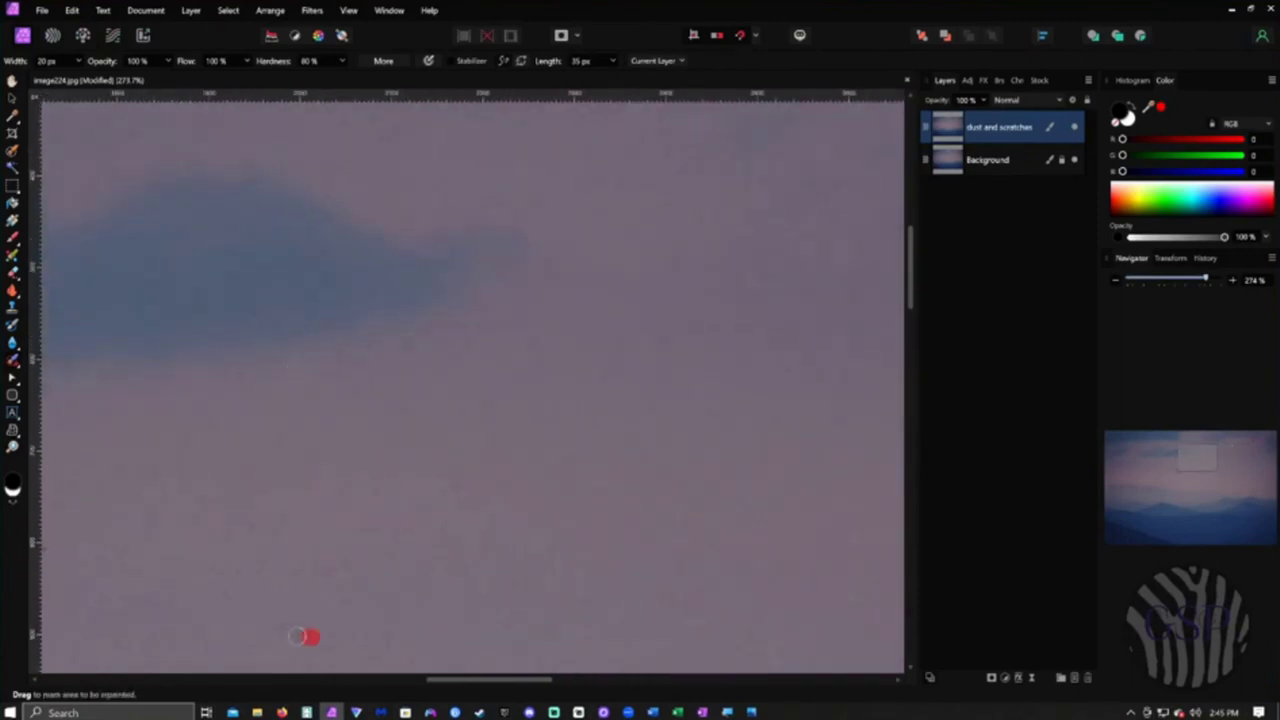
scroll(343, 597, left, 5)
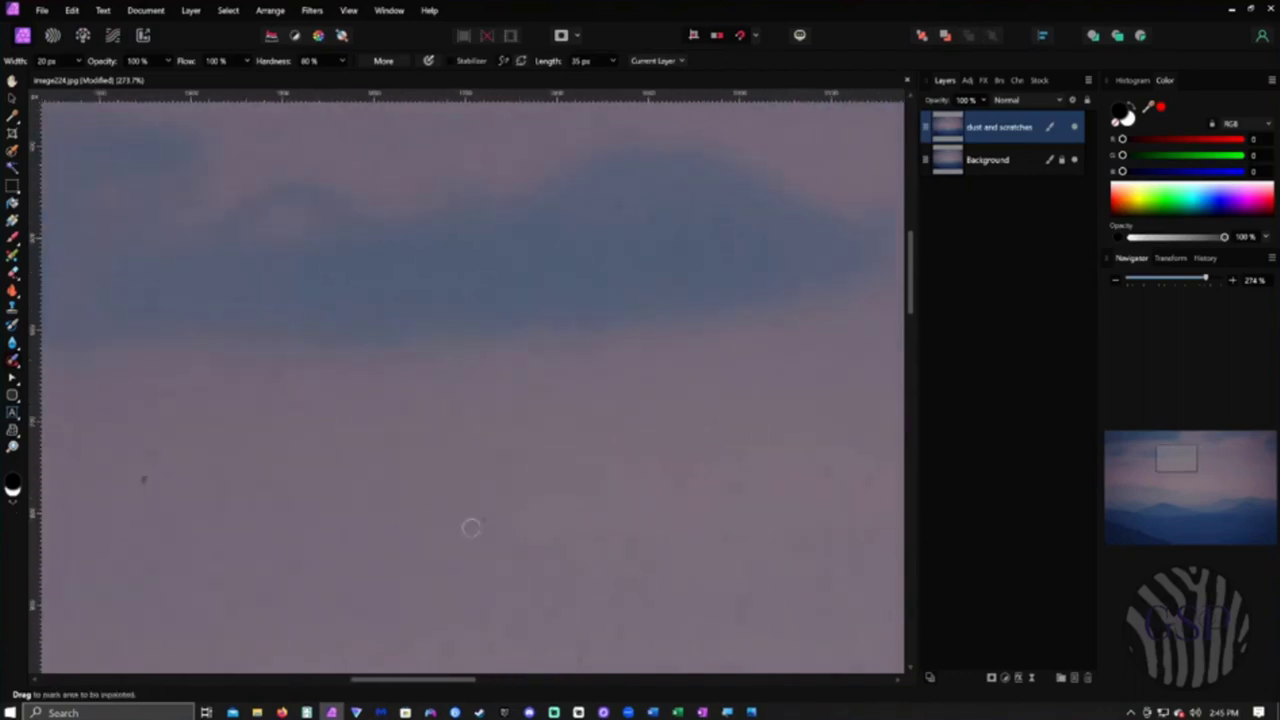
drag(145, 479, 162, 466)
scroll(389, 491, left, 5)
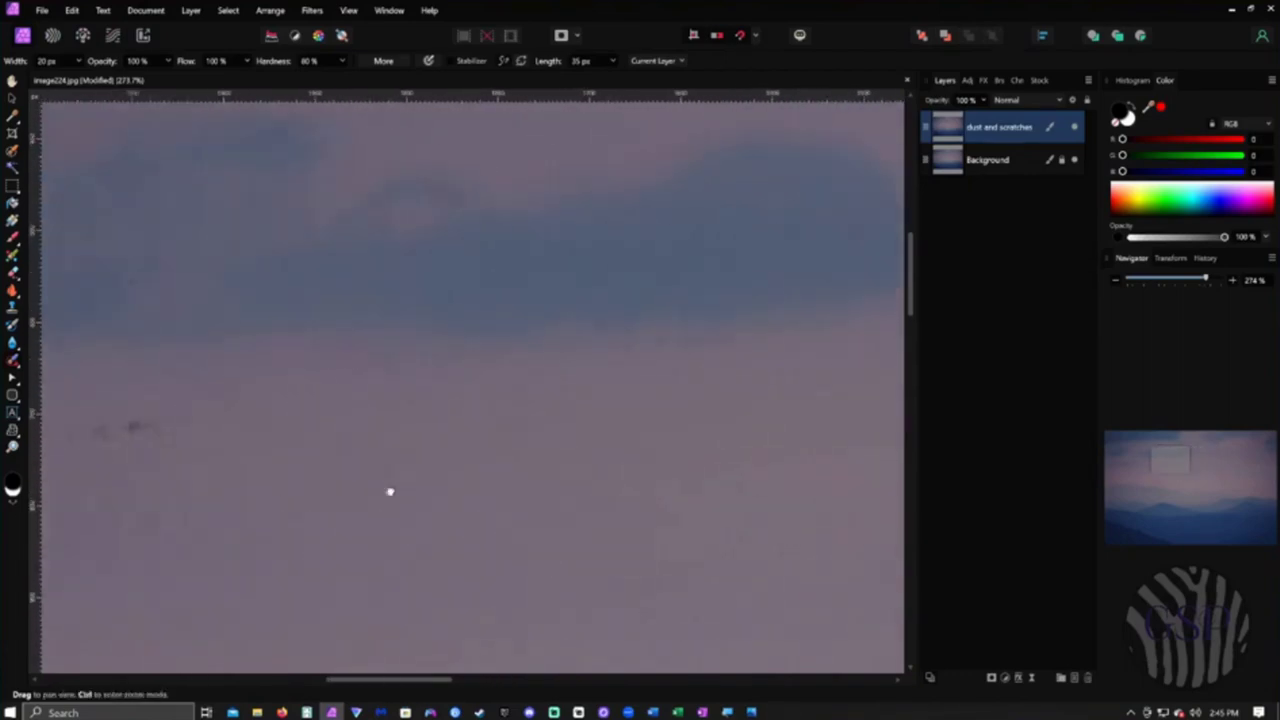
drag(460, 436, 393, 446)
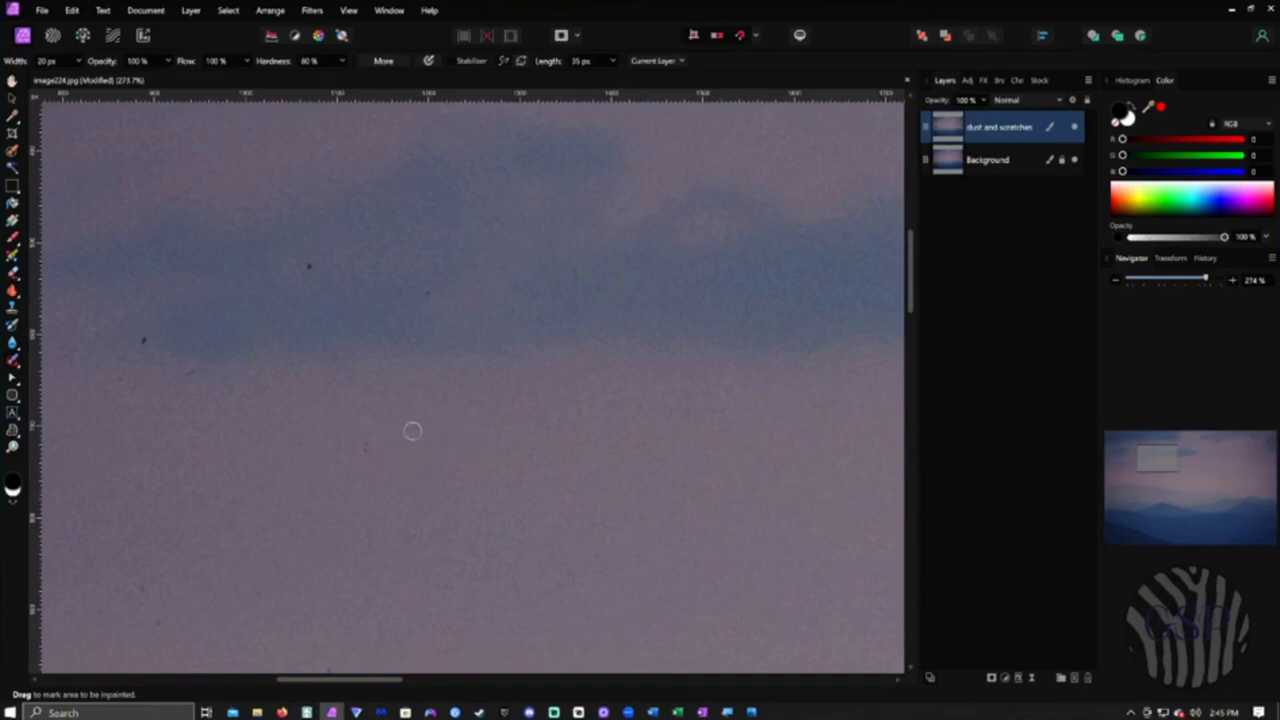
- Inpaint the dark specks around the small blue clouds left of the wide cloud
scroll(651, 471, left, 3)
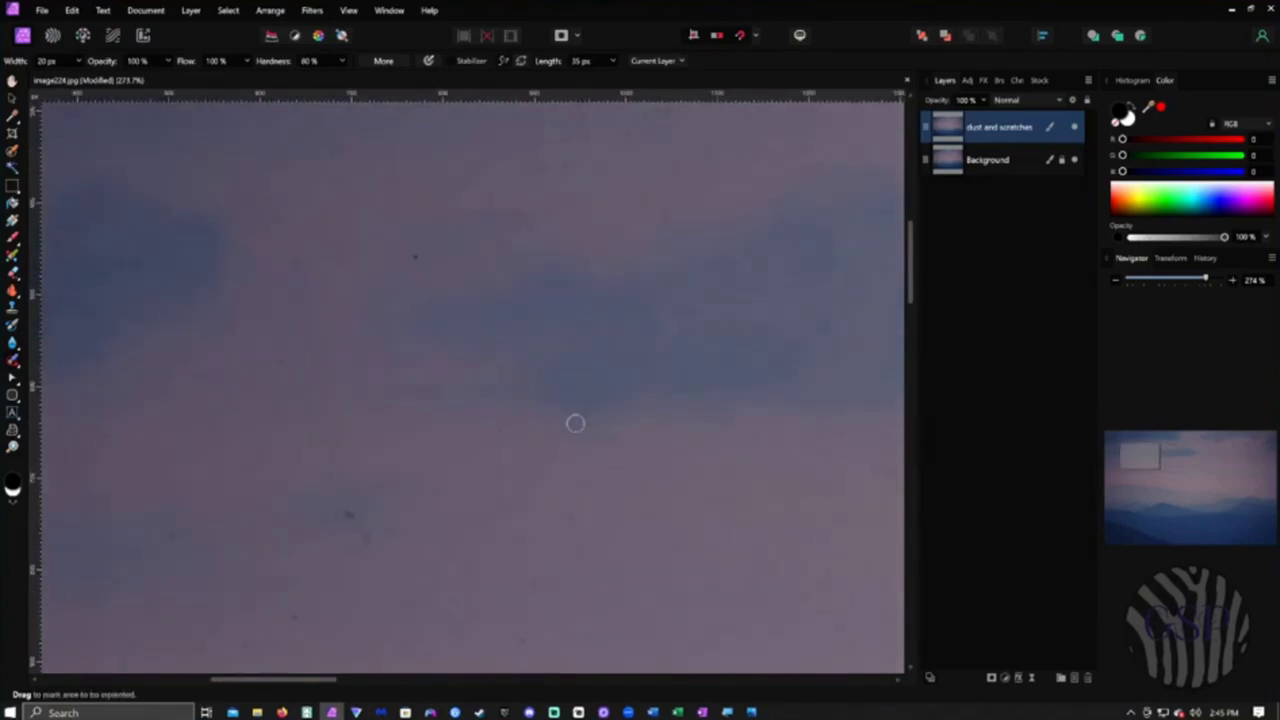
click(415, 256)
click(349, 516)
- Inpaint the dark speck and smaller spots in the pink sky beside the photo's left edge
scroll(637, 626, left, 3)
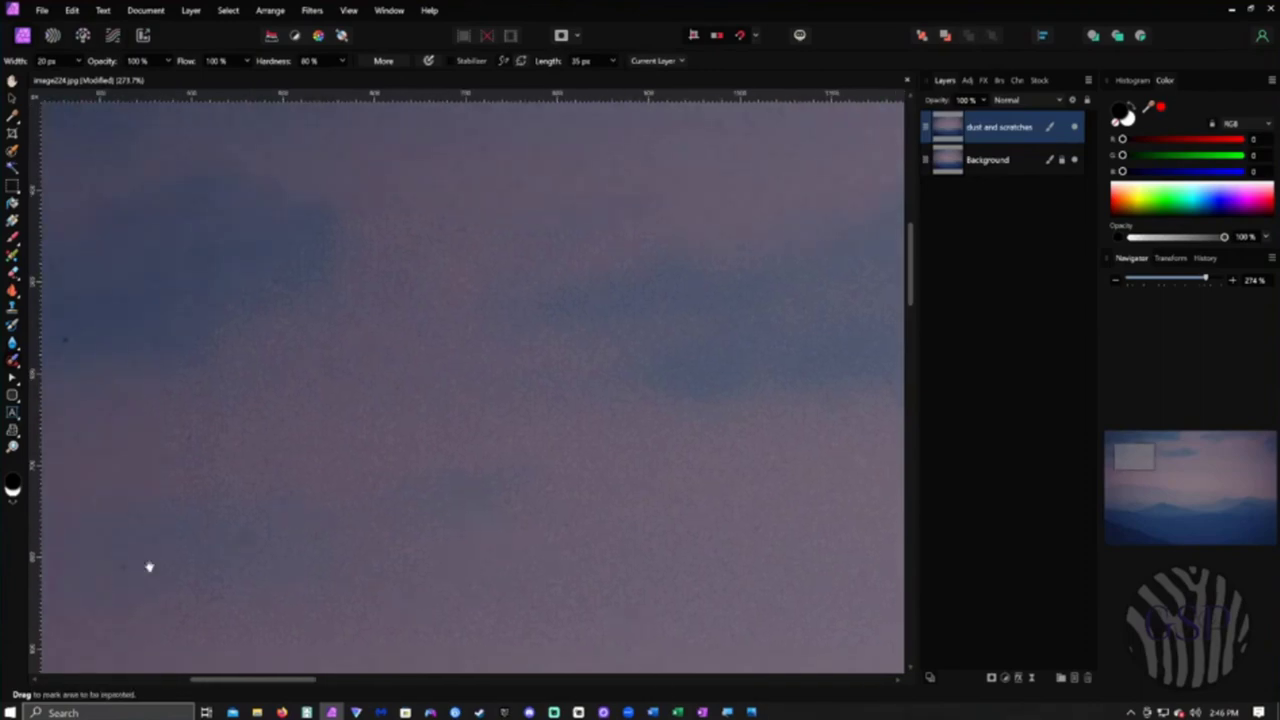
scroll(149, 567, left, 3)
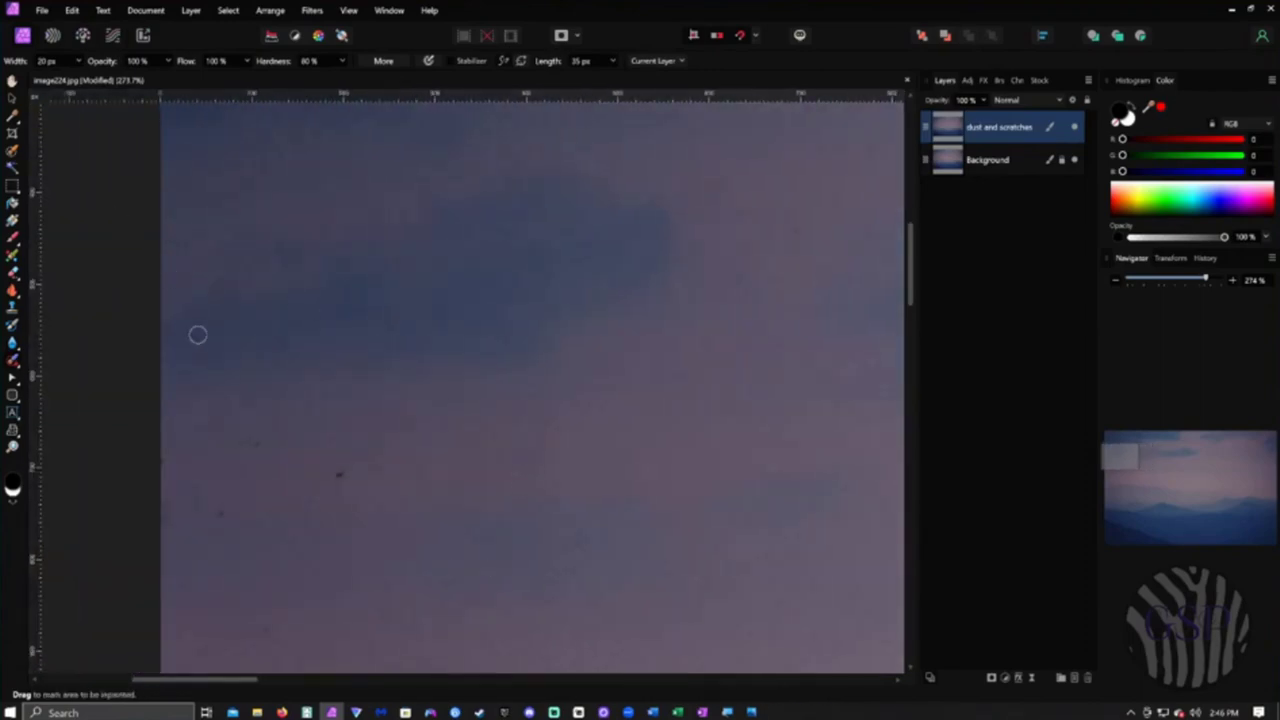
click(337, 476)
scroll(263, 417, down, 3)
drag(254, 514, 256, 540)
click(222, 576)
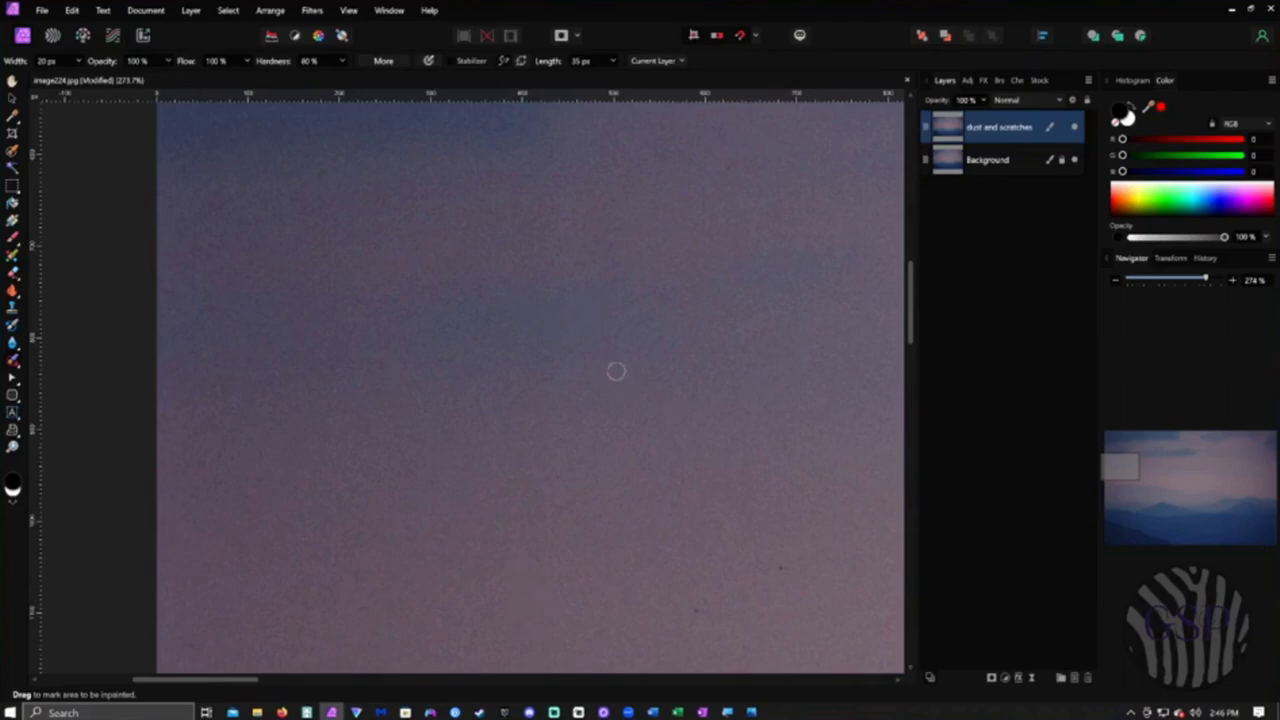
- Inpaint the specks in the lower pink sky while working rightward from the photo's left edge
scroll(757, 644, right, 3)
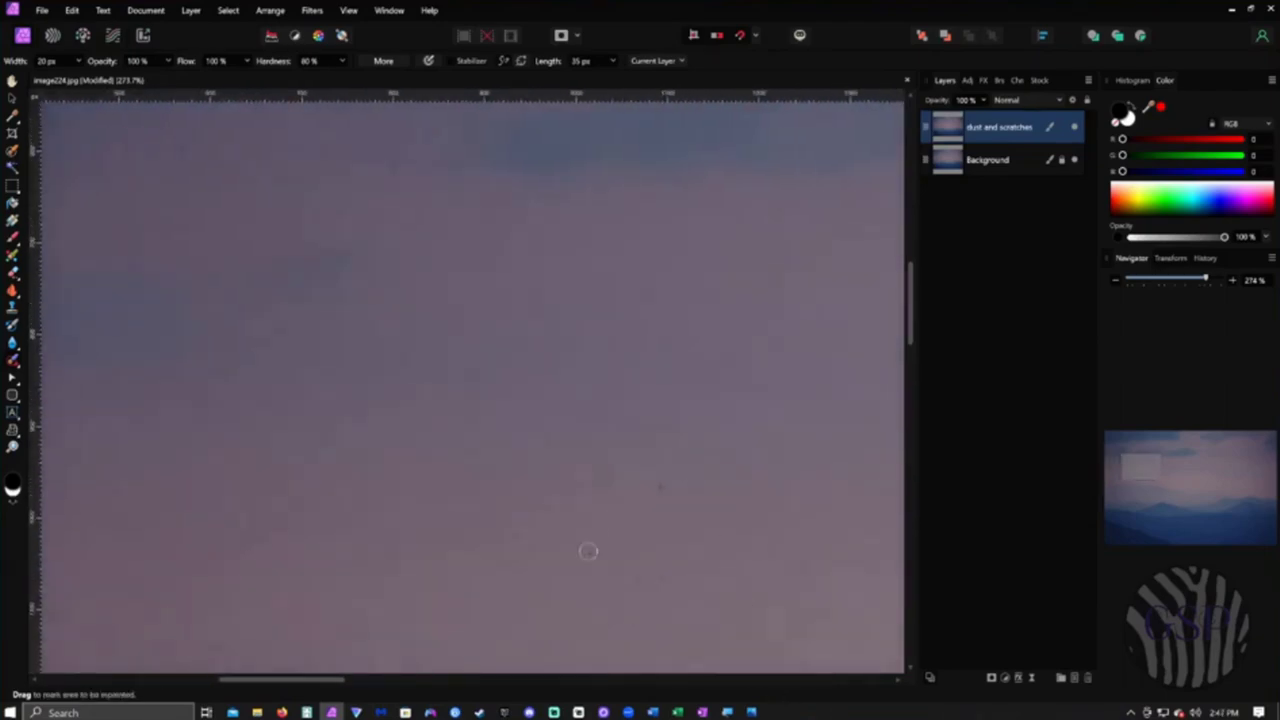
scroll(630, 520, right, 3)
click(757, 655)
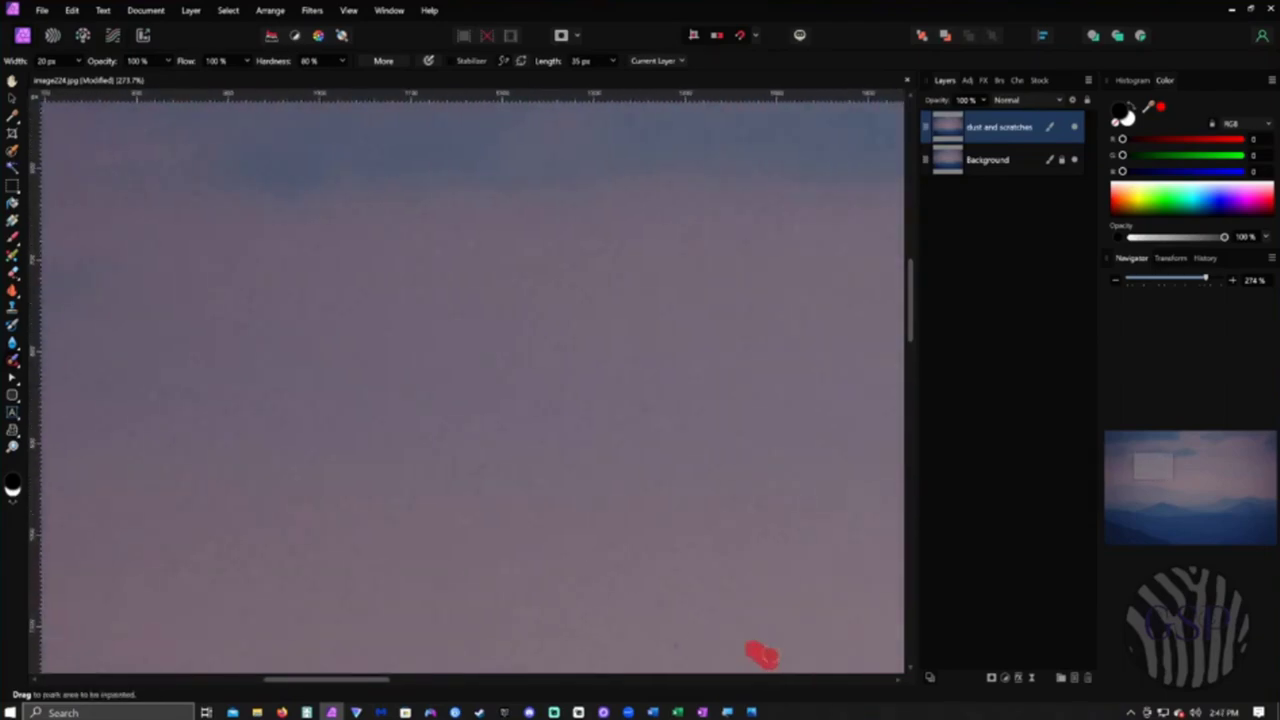
scroll(601, 551, right, 3)
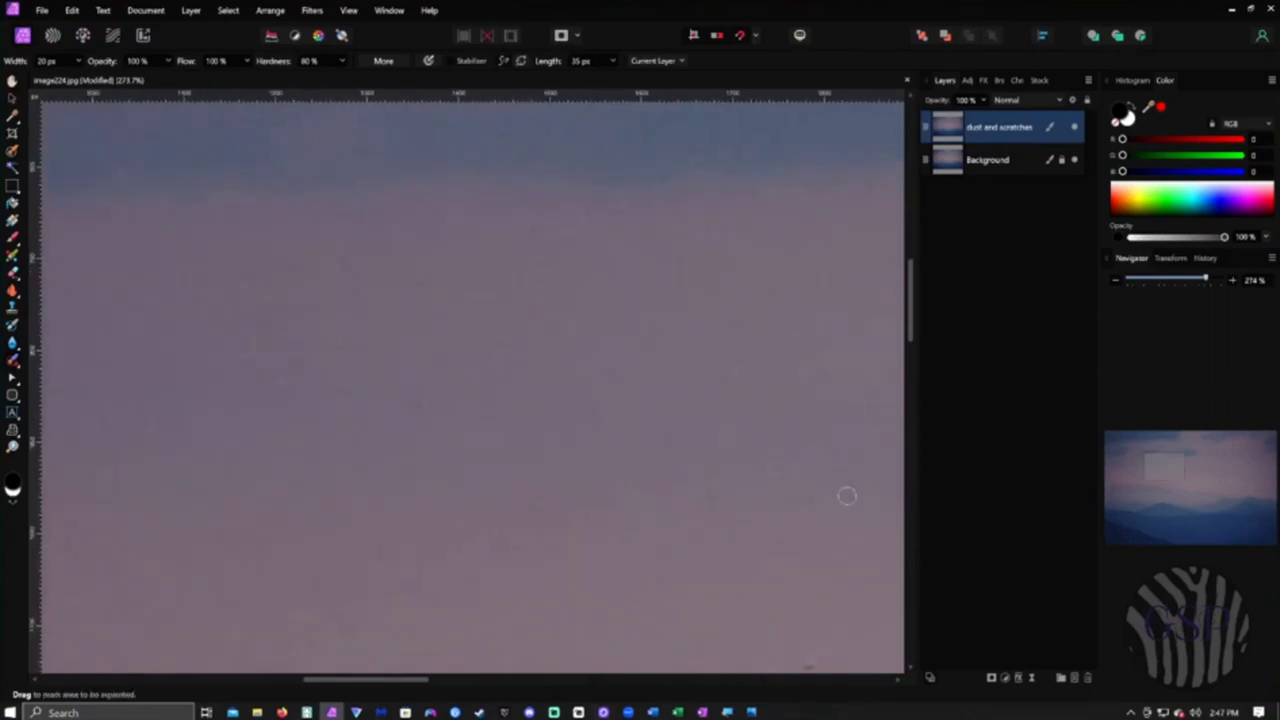
- Inpaint the small specks in the pink sky below the wide blue cloud while working toward the photo's right edge
scroll(554, 574, right, 3)
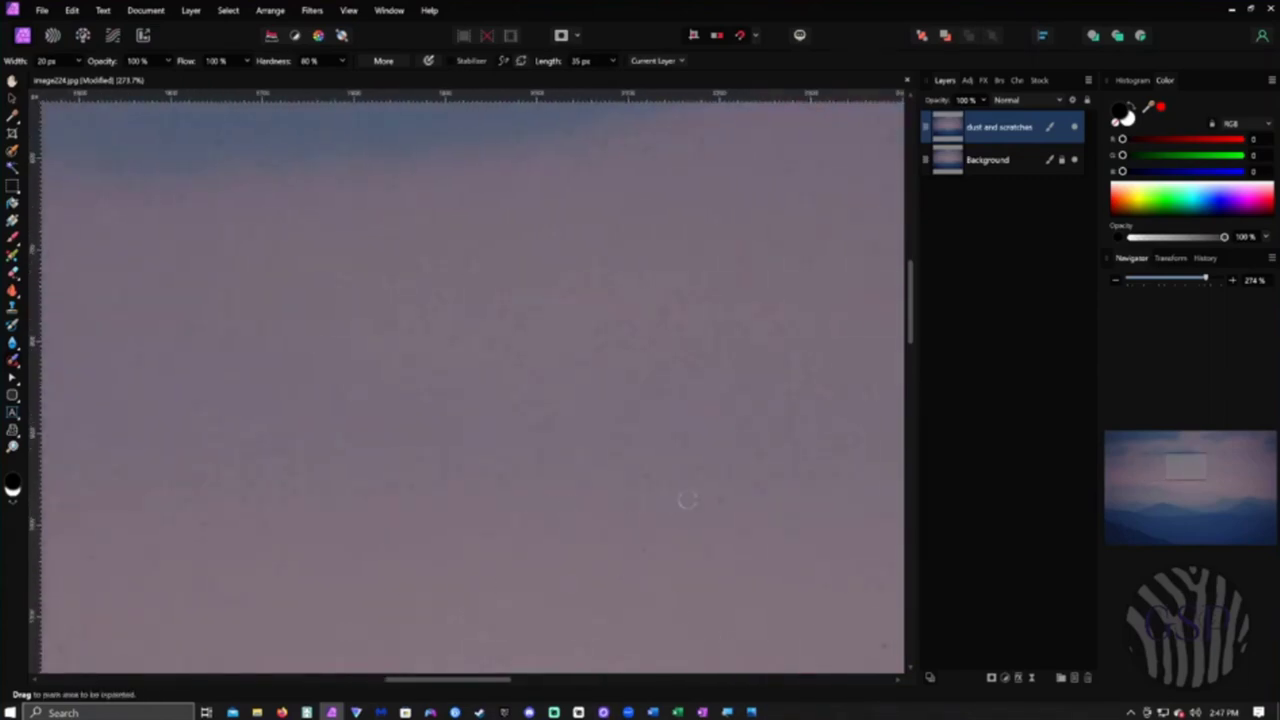
click(653, 482)
scroll(630, 563, right, 3)
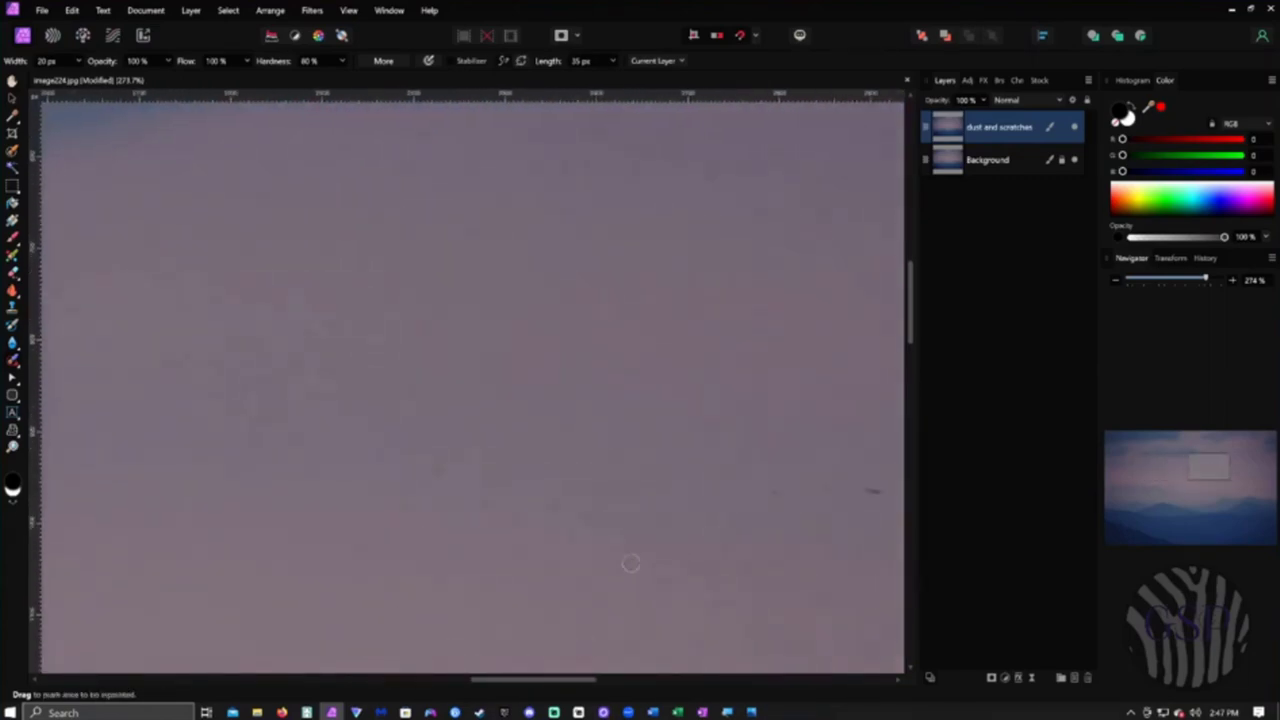
click(868, 490)
scroll(789, 566, right, 3)
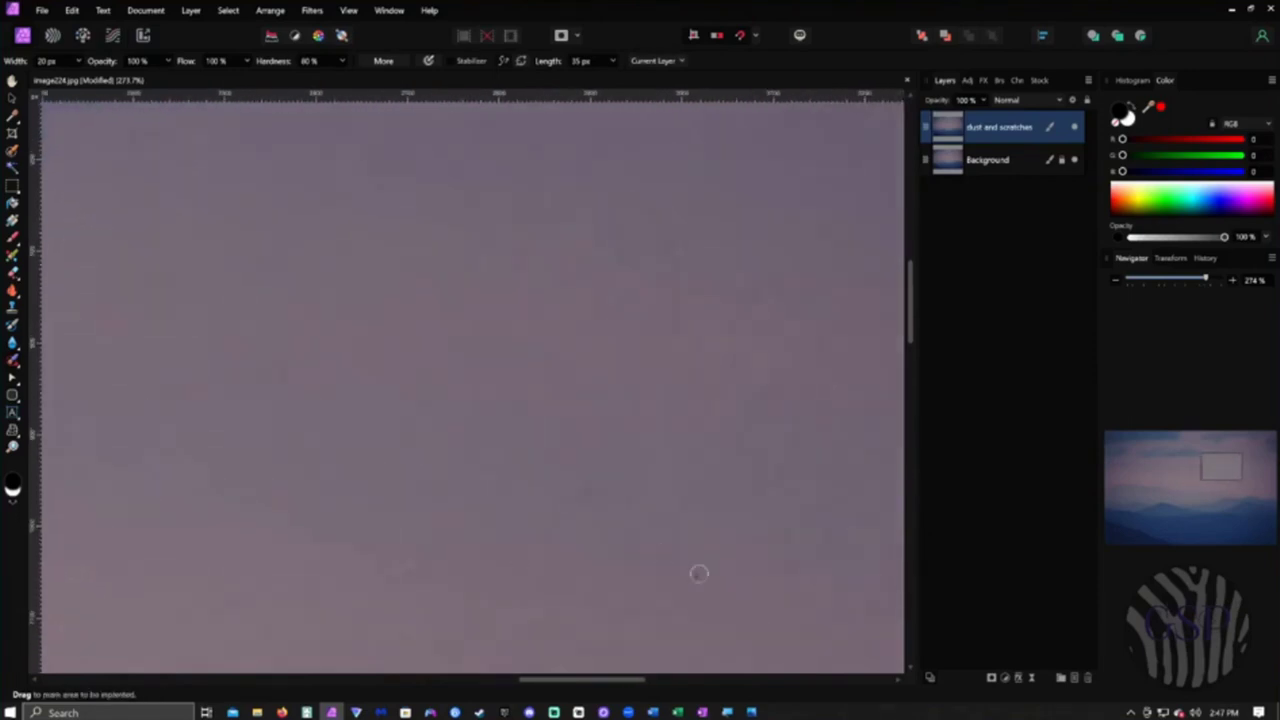
scroll(632, 569, right, 3)
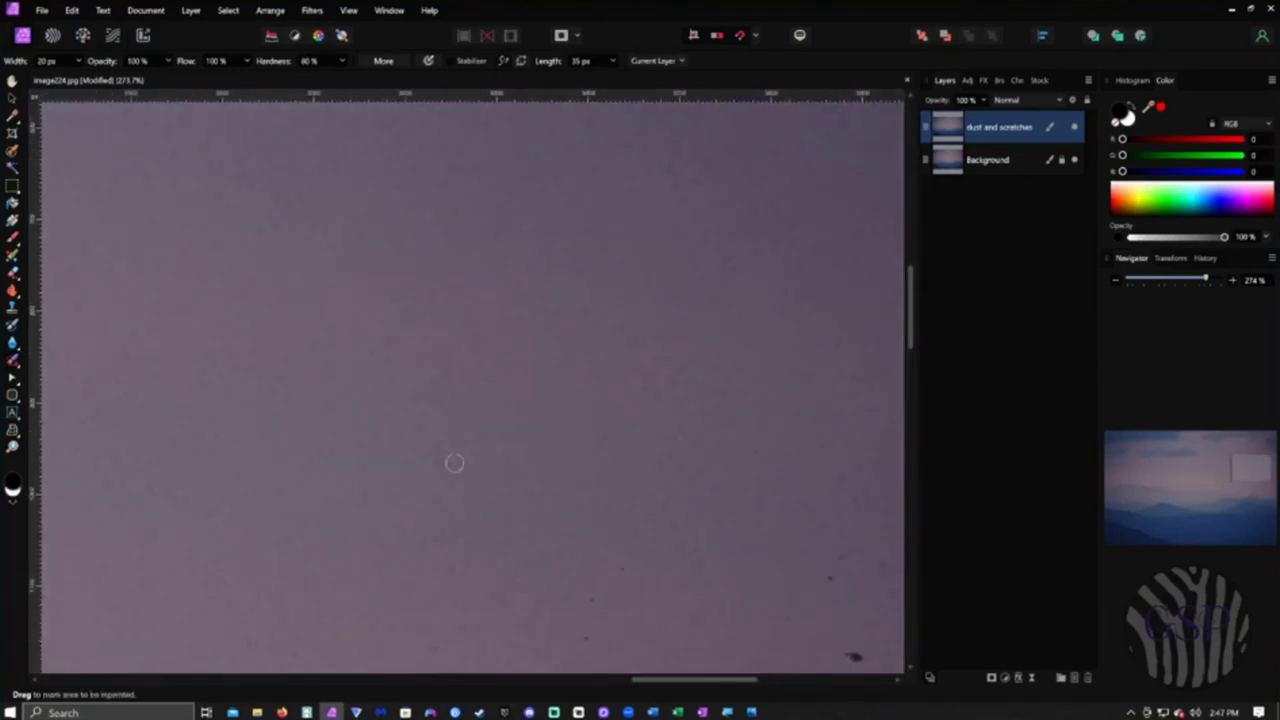
click(585, 641)
- Inpaint the dark specks in the lower pink sky beside the photo's right edge
scroll(868, 583, right, 3)
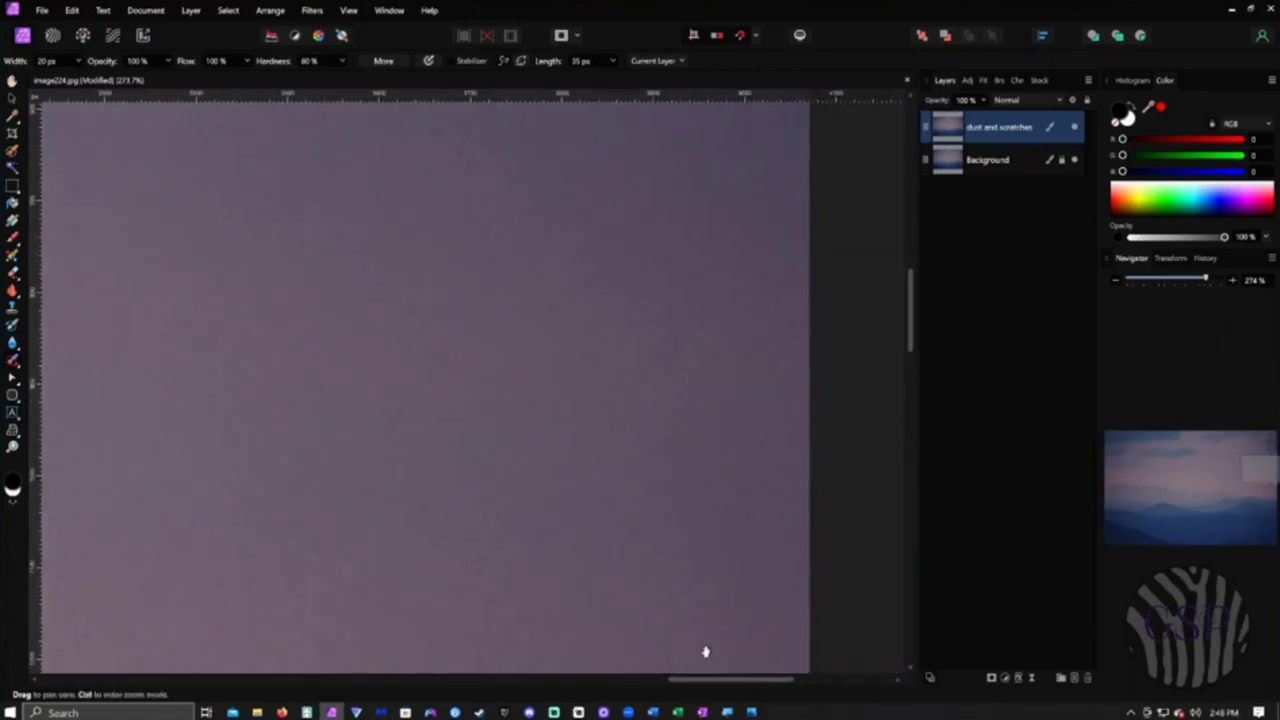
drag(705, 651, 748, 436)
drag(785, 503, 781, 457)
mouse_move(761, 488)
mouse_down()
mouse_move(733, 510)
mouse_move(785, 543)
mouse_up()
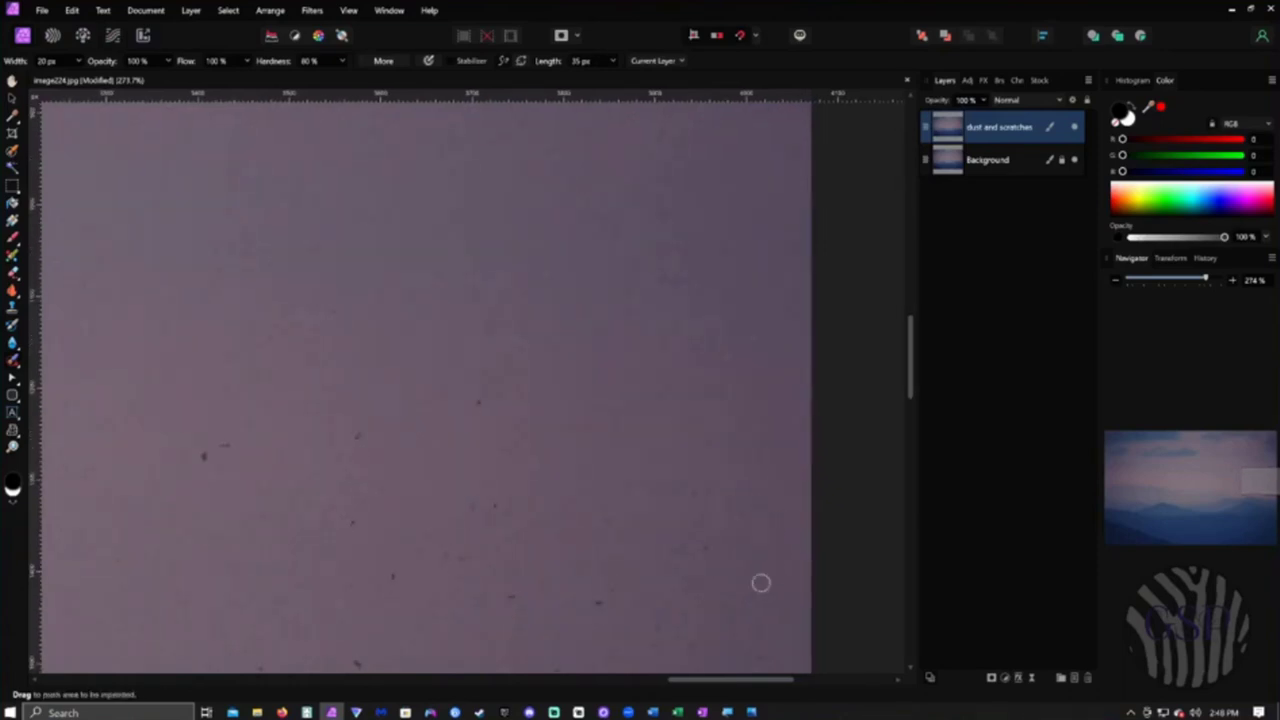
click(599, 602)
click(205, 452)
- Inpaint the blemish in the pink sky just above the blue haze band while working leftward from the right edge
drag(375, 545, 952, 517)
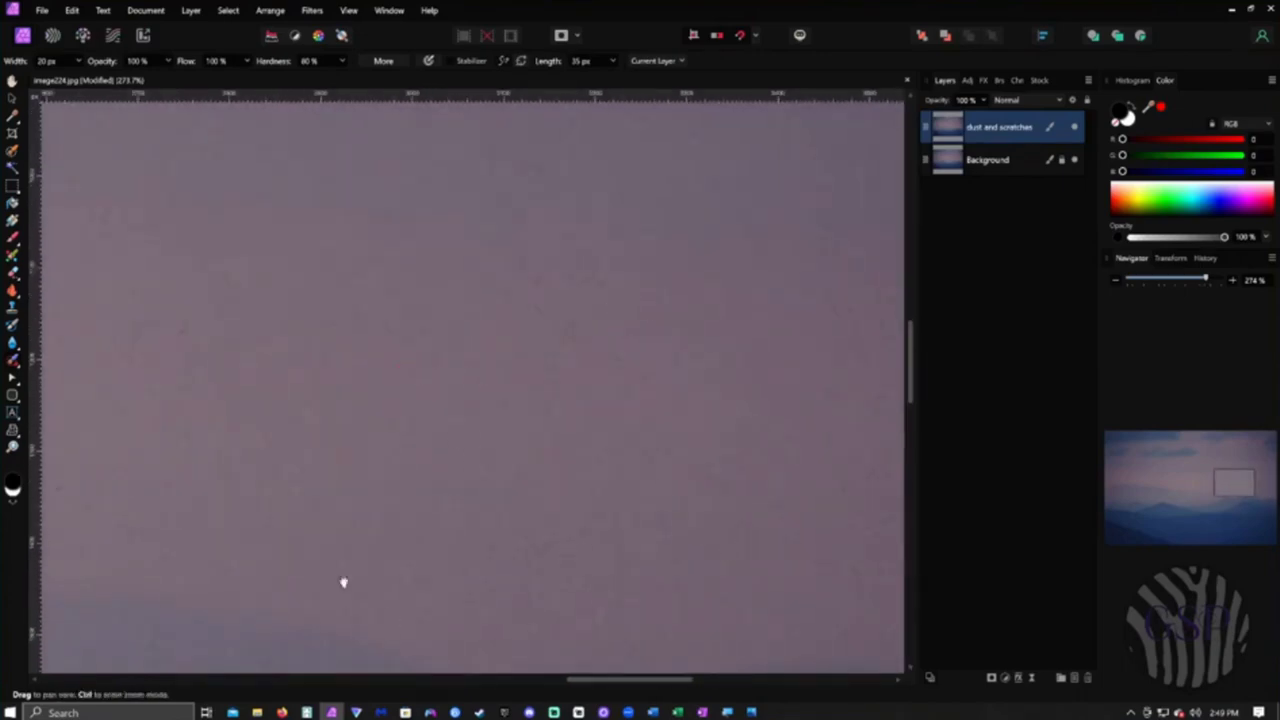
scroll(507, 345, left, 3)
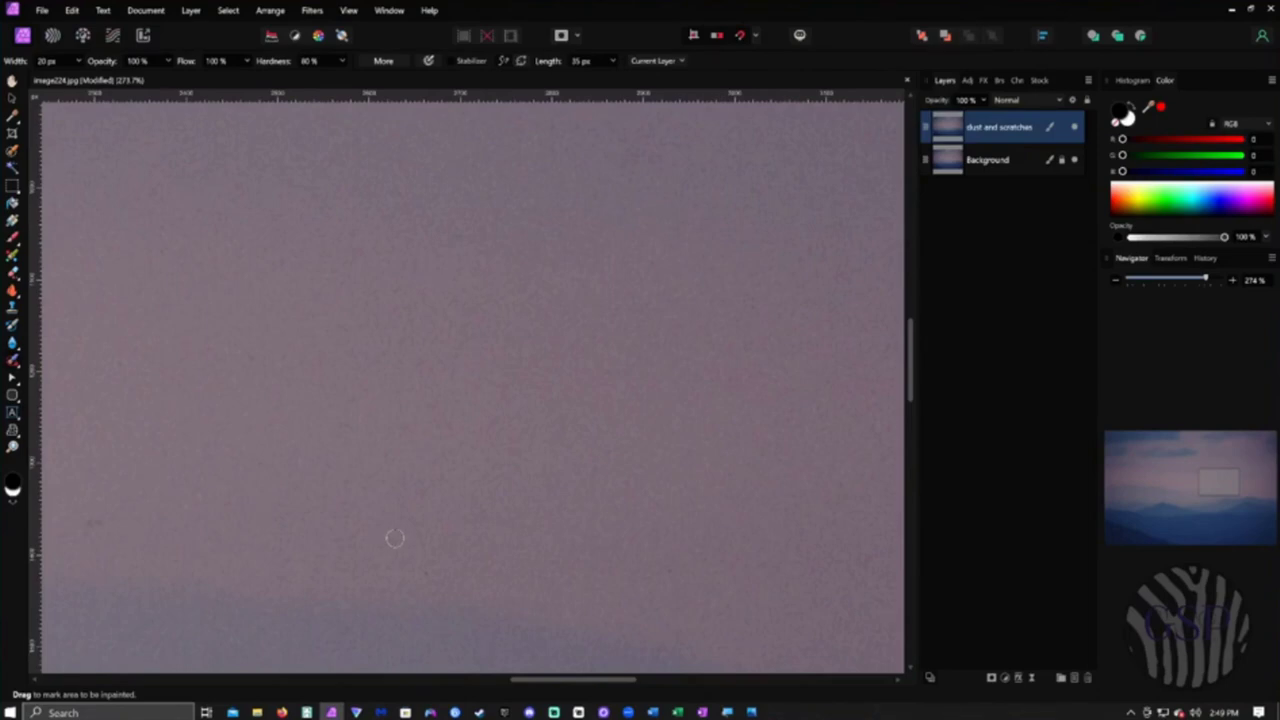
scroll(375, 489, left, 3)
drag(298, 431, 203, 434)
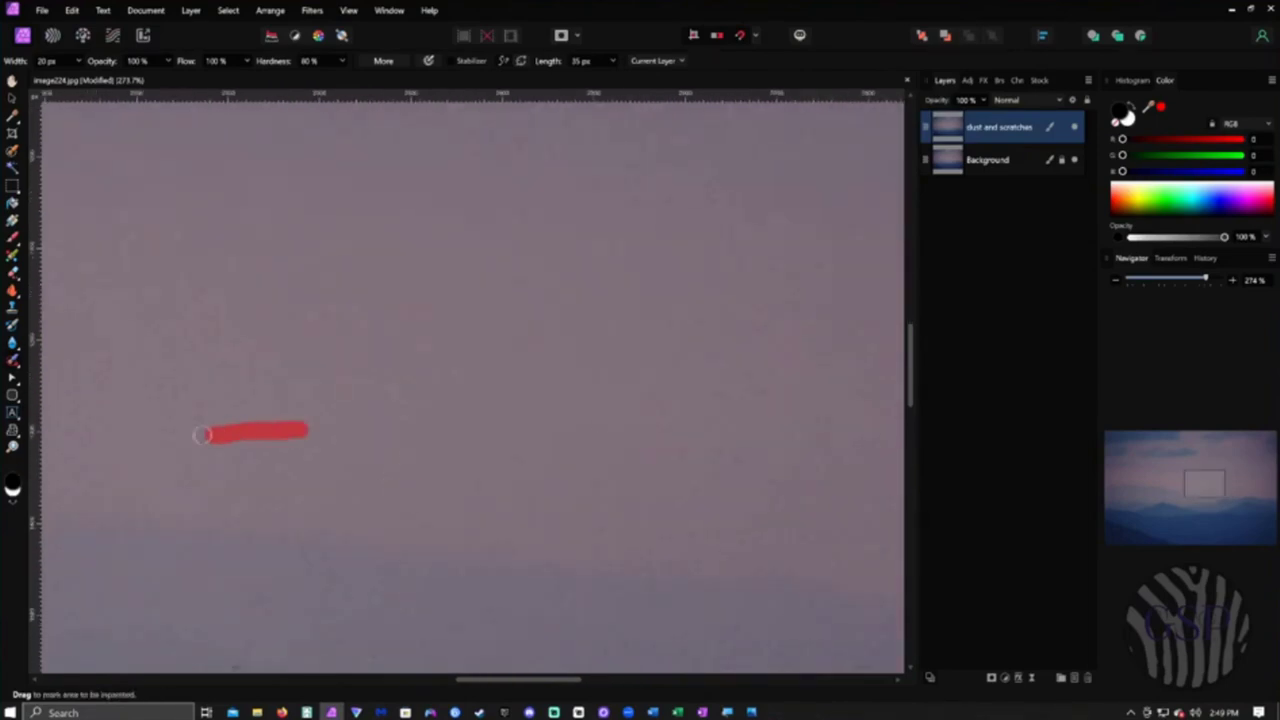
scroll(119, 537, down, 3)
scroll(119, 537, left, 2)
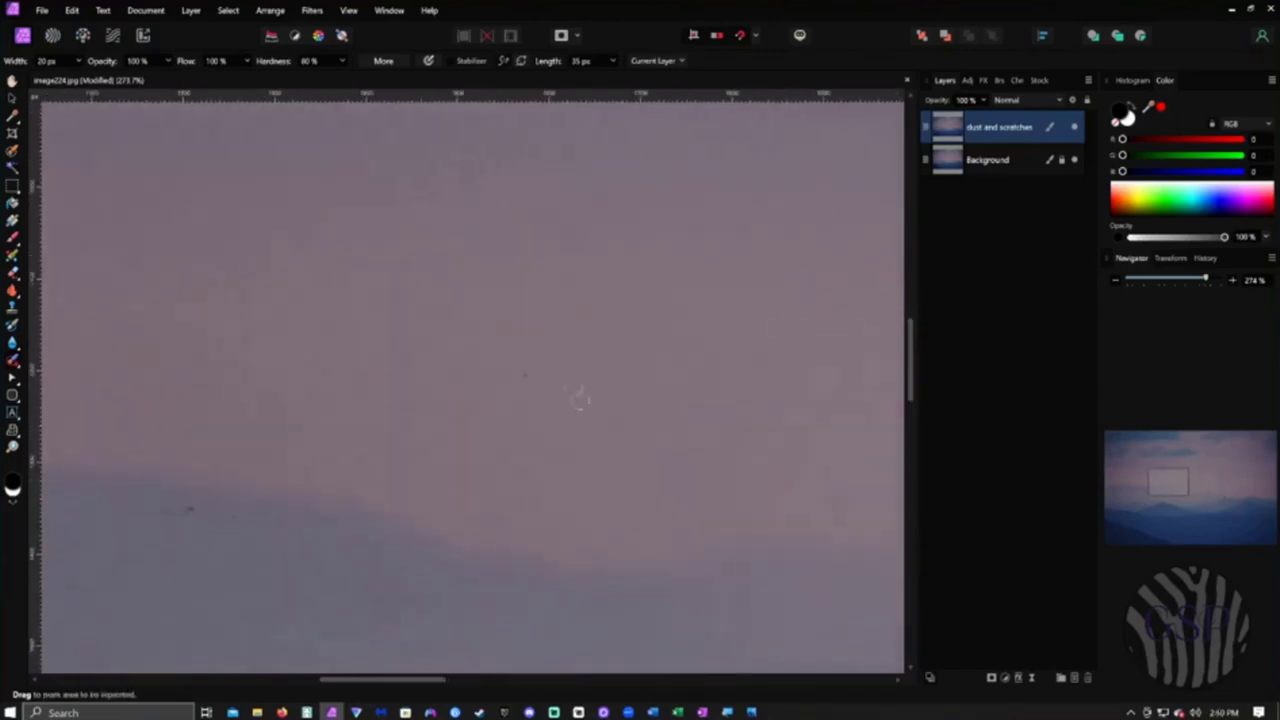
- Inpaint the specks along the upper boundary of the blue haze band as far as the photo's left edge
click(328, 504)
drag(197, 514, 157, 512)
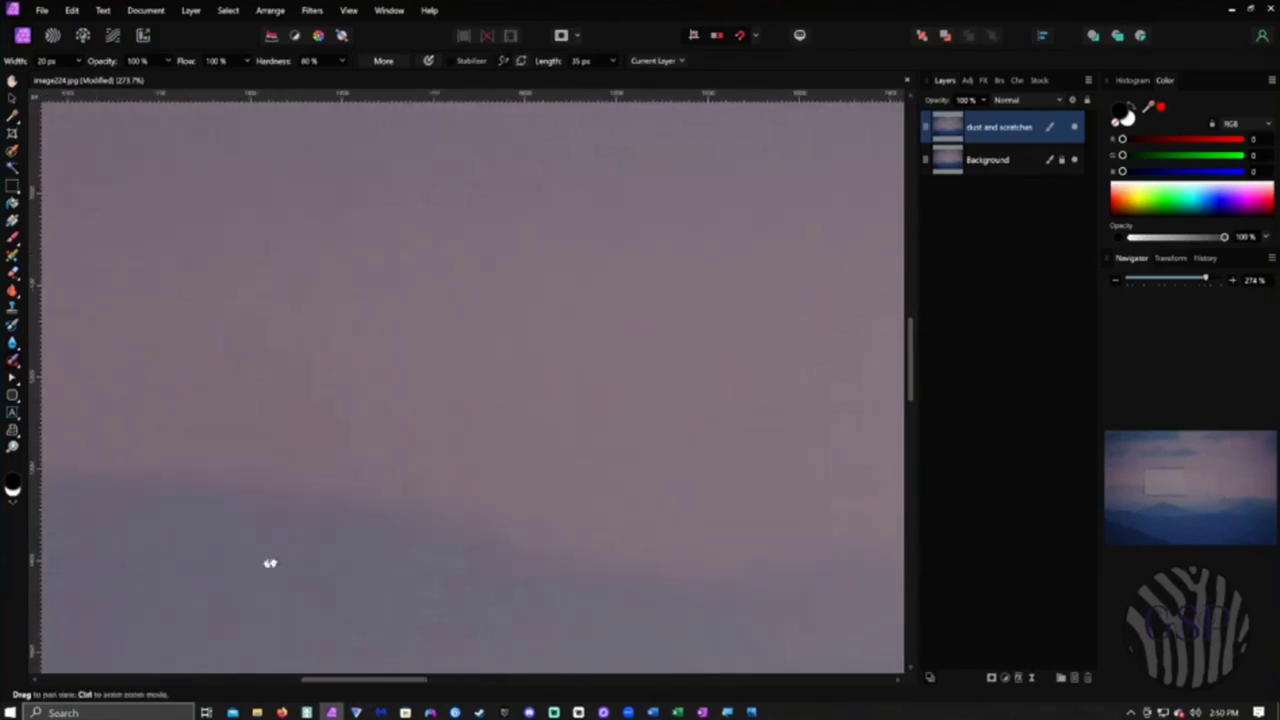
drag(269, 563, 900, 557)
click(362, 498)
scroll(509, 399, left, 3)
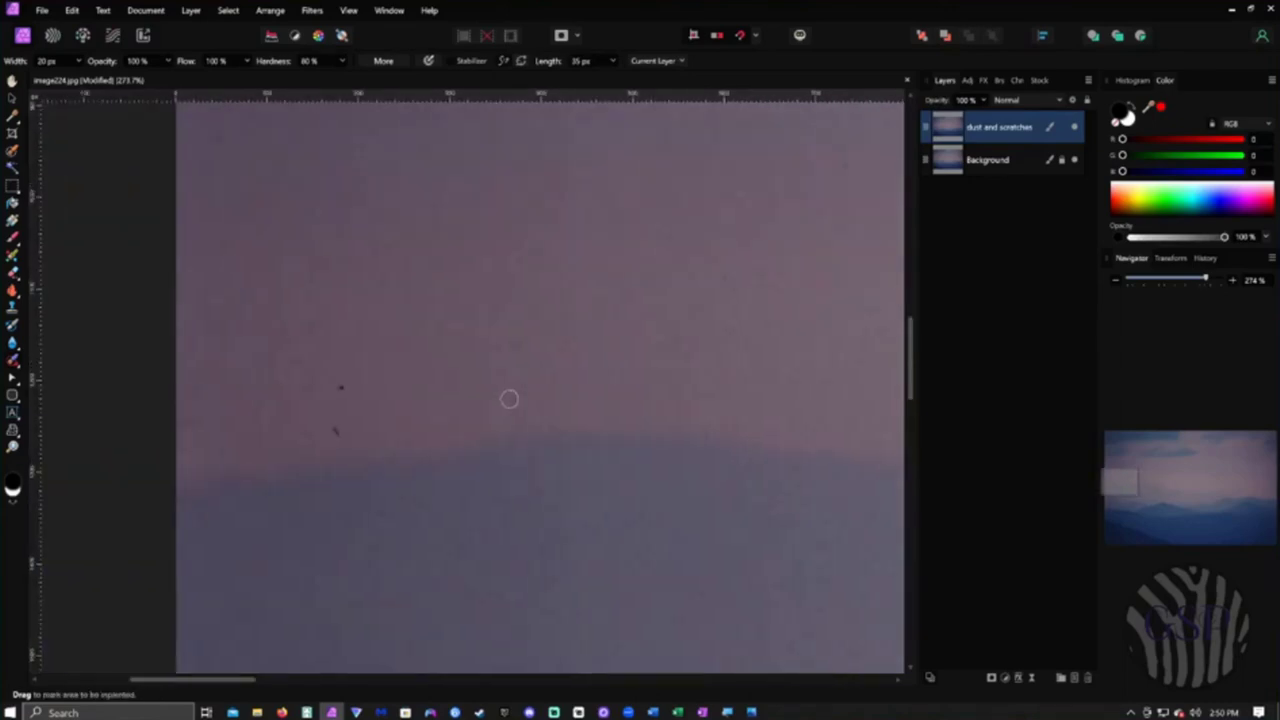
drag(205, 518, 191, 505)
- Inpaint the specks in the haze above the left mountain ridges, starting at the photo's left edge
mouse_move(422, 614)
mouse_down()
mouse_move(389, 292)
mouse_move(410, 244)
mouse_up()
drag(198, 428, 165, 426)
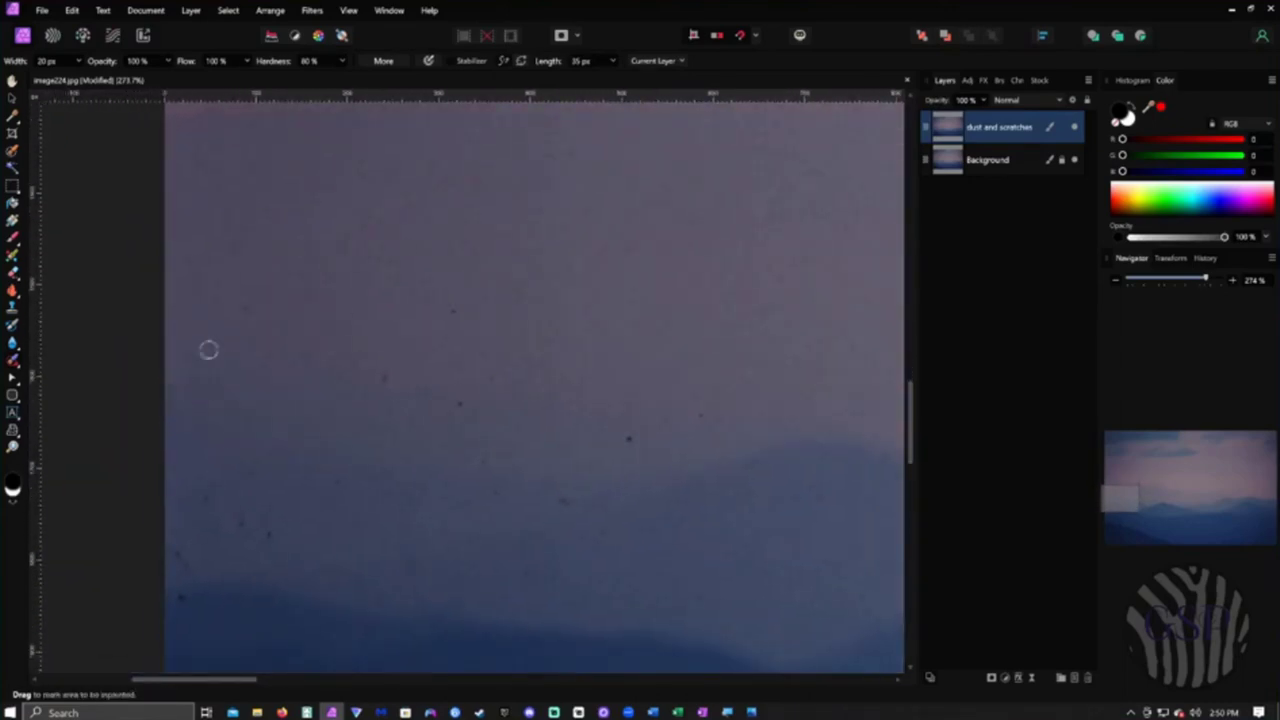
click(453, 315)
click(456, 405)
click(489, 468)
click(567, 504)
drag(650, 531, 618, 525)
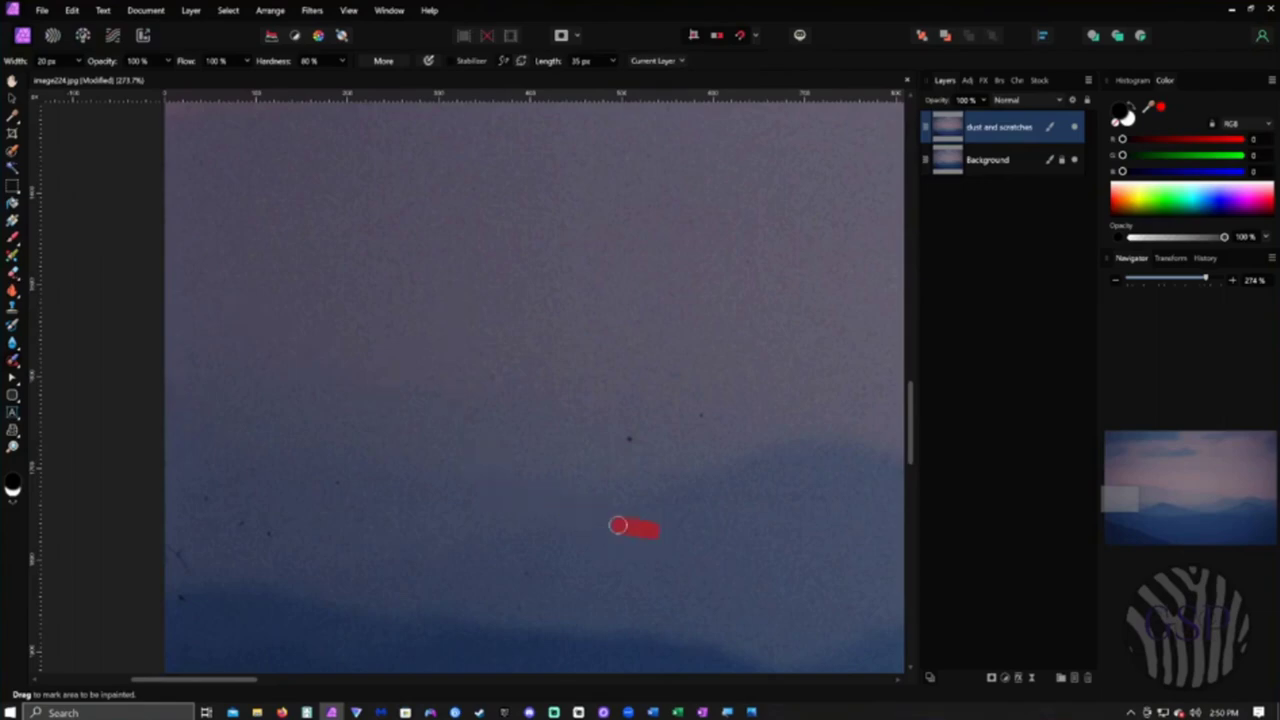
- Inpaint the dark spot beside the distant left hill and the specks just above the dark ridge at the left edge
click(624, 438)
click(268, 533)
click(240, 522)
click(207, 497)
click(178, 555)
click(181, 596)
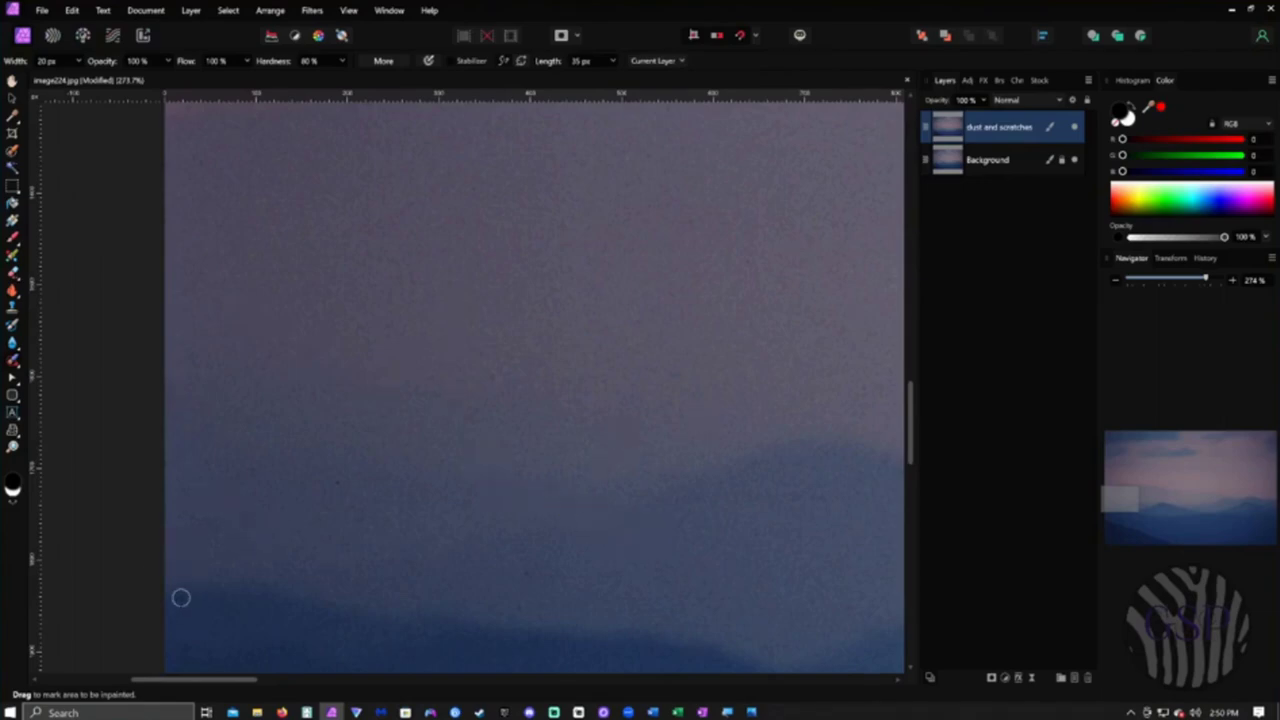
- Inpaint the blemish in the haze left of the central peak and the scratches above and on that peak
drag(534, 521, 477, 563)
click(565, 290)
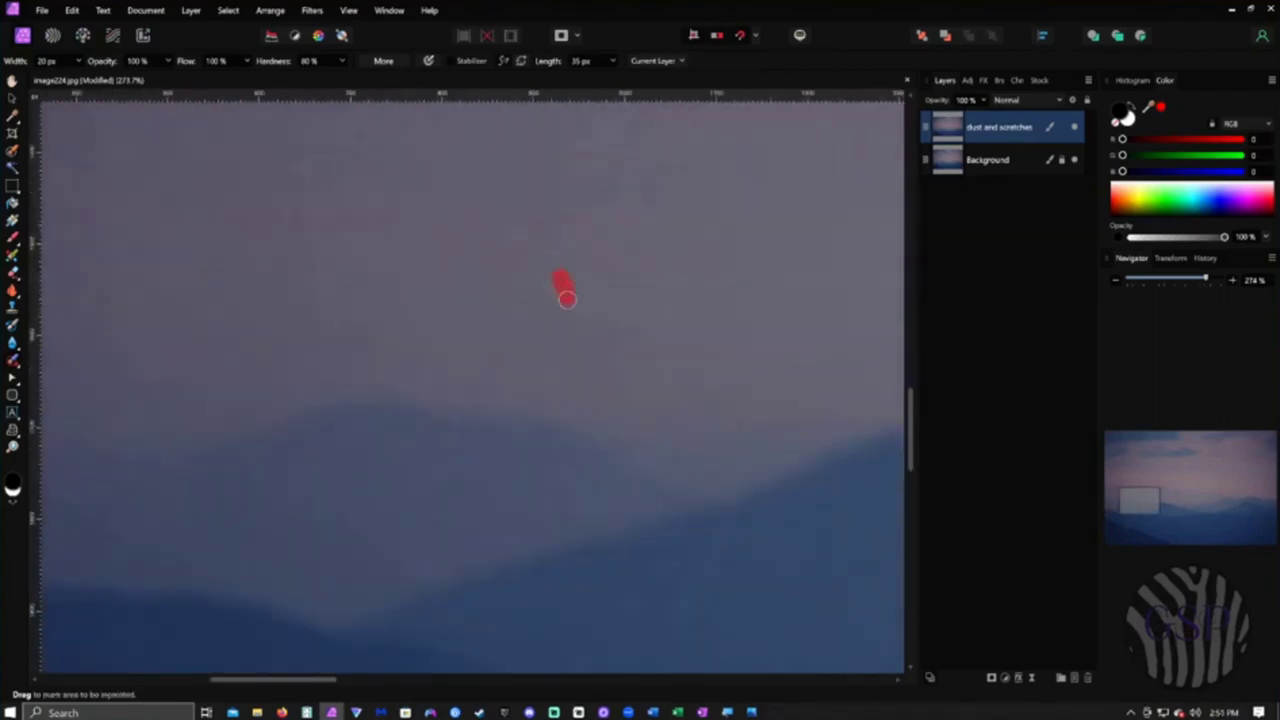
drag(821, 560, 352, 562)
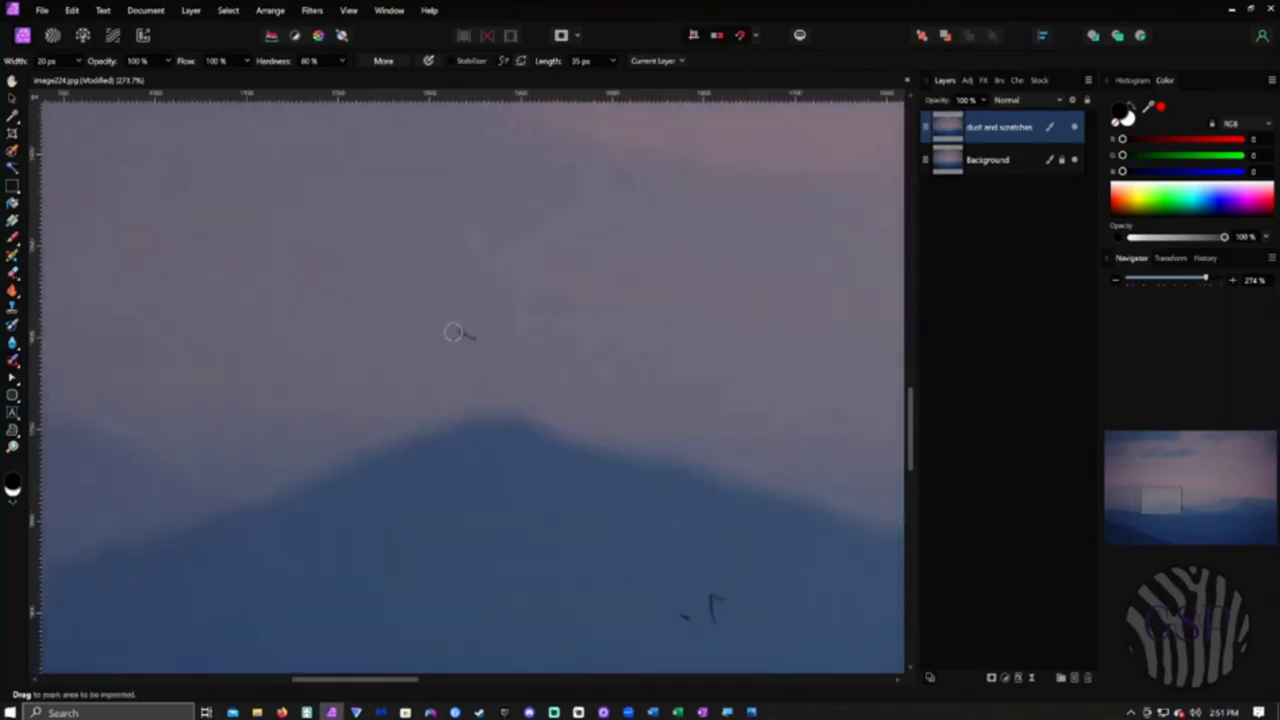
drag(453, 332, 477, 337)
drag(474, 382, 499, 396)
drag(709, 599, 715, 621)
- Inpaint the specks in the haze and on the ridges just right of the central peak
drag(790, 550, 195, 524)
drag(373, 393, 385, 387)
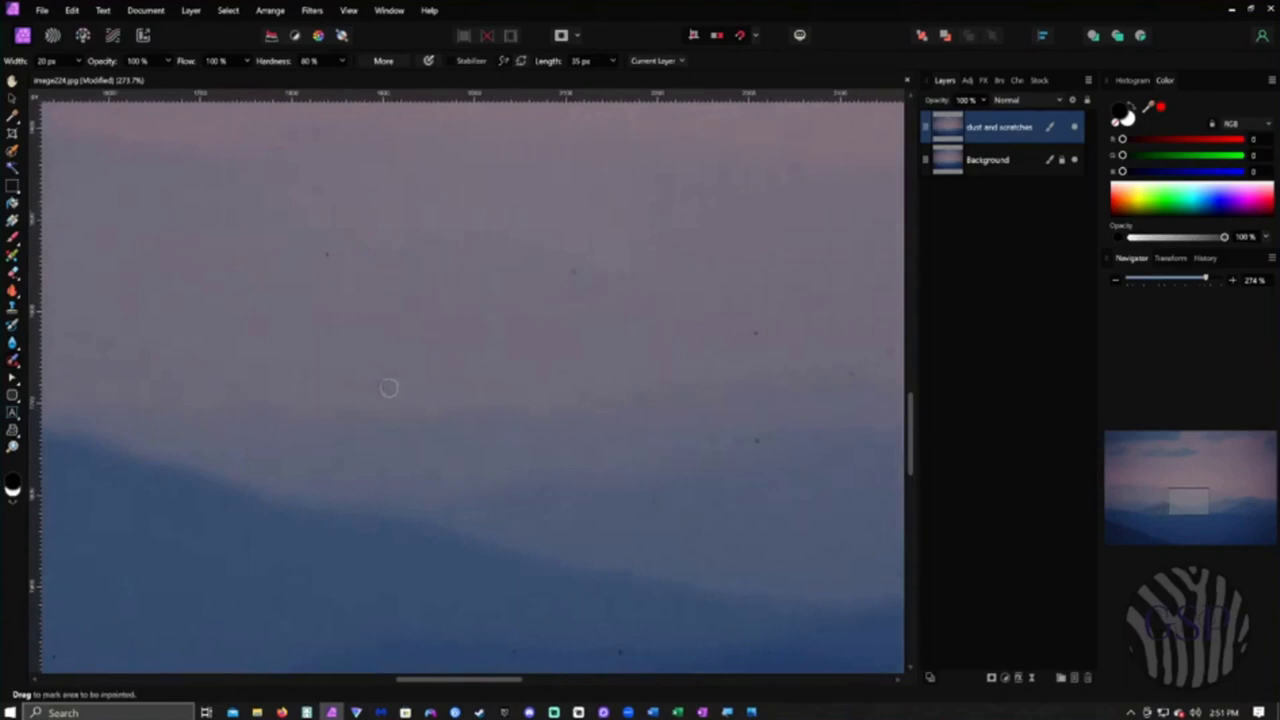
click(573, 272)
click(650, 273)
drag(580, 649, 371, 583)
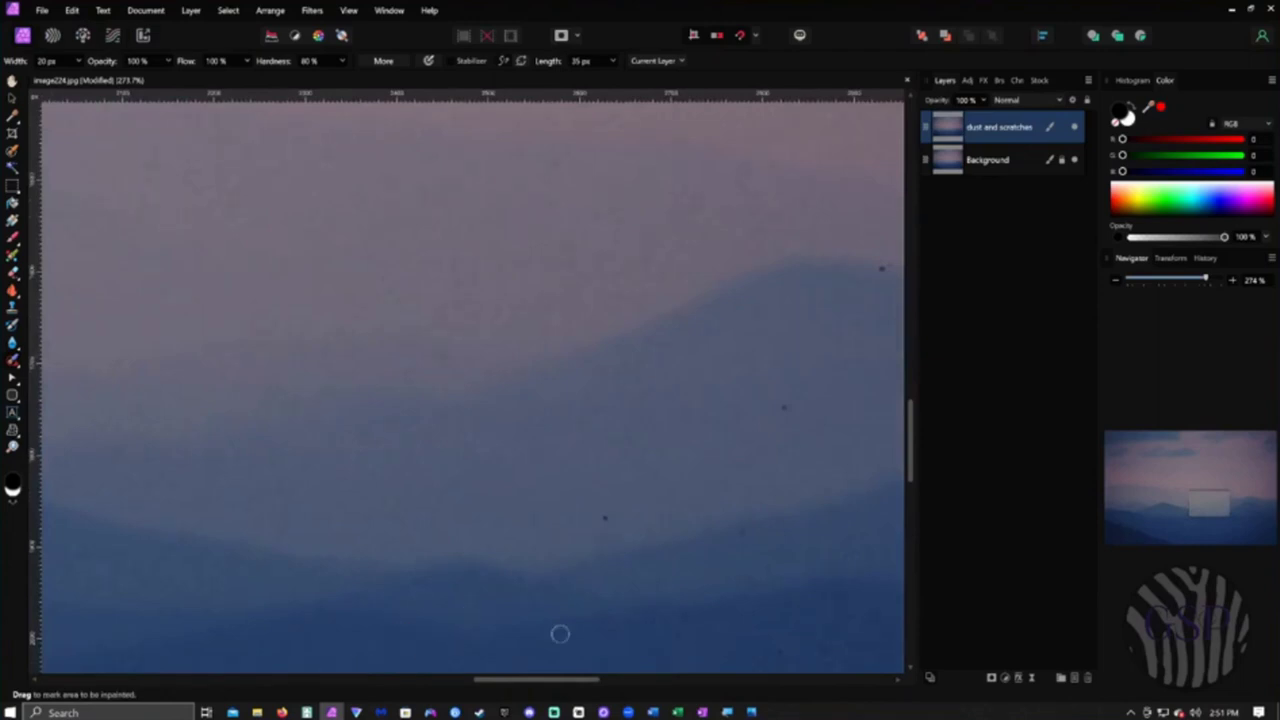
- Inpaint the specks on the pale ridge crest and the blue slopes of the right-hand mountains
drag(811, 436, 326, 288)
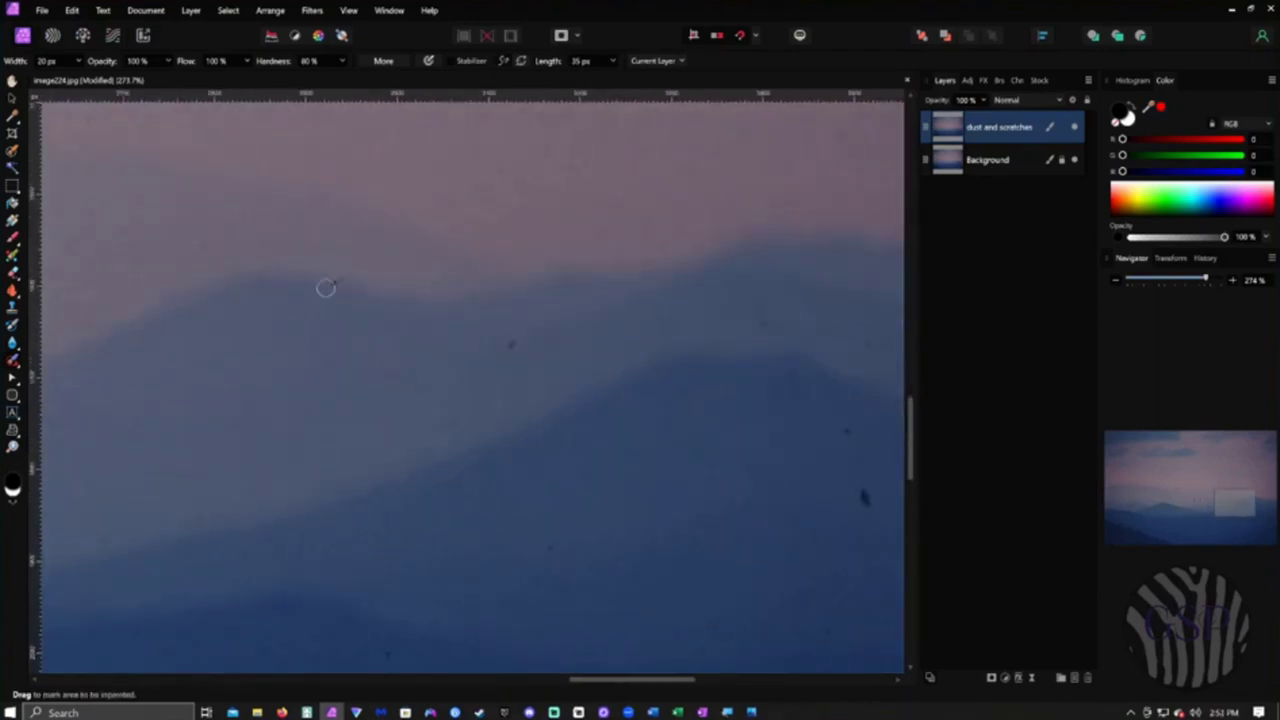
click(511, 342)
click(380, 494)
scroll(520, 430, right, 5)
click(429, 433)
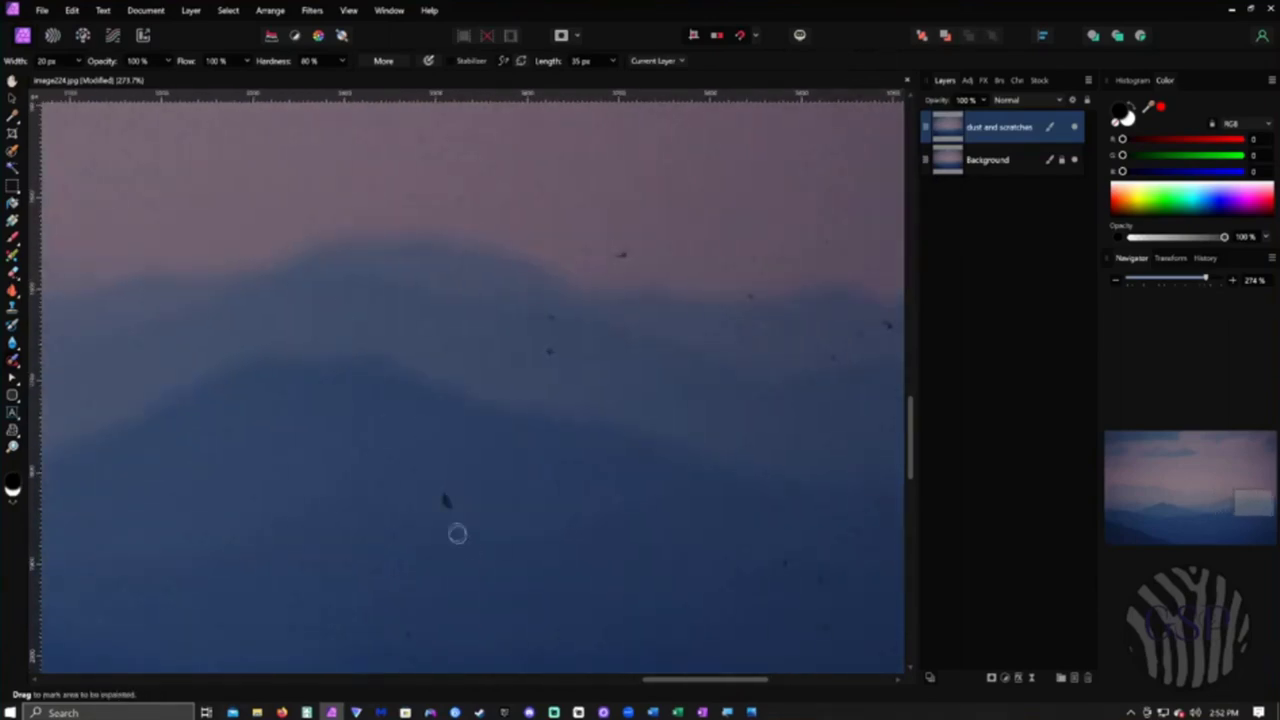
- Inpaint the dark smudge and remaining specks on the far-right ridges and in the pink sky just above them
click(447, 502)
click(409, 633)
click(548, 353)
click(621, 254)
drag(887, 324, 844, 351)
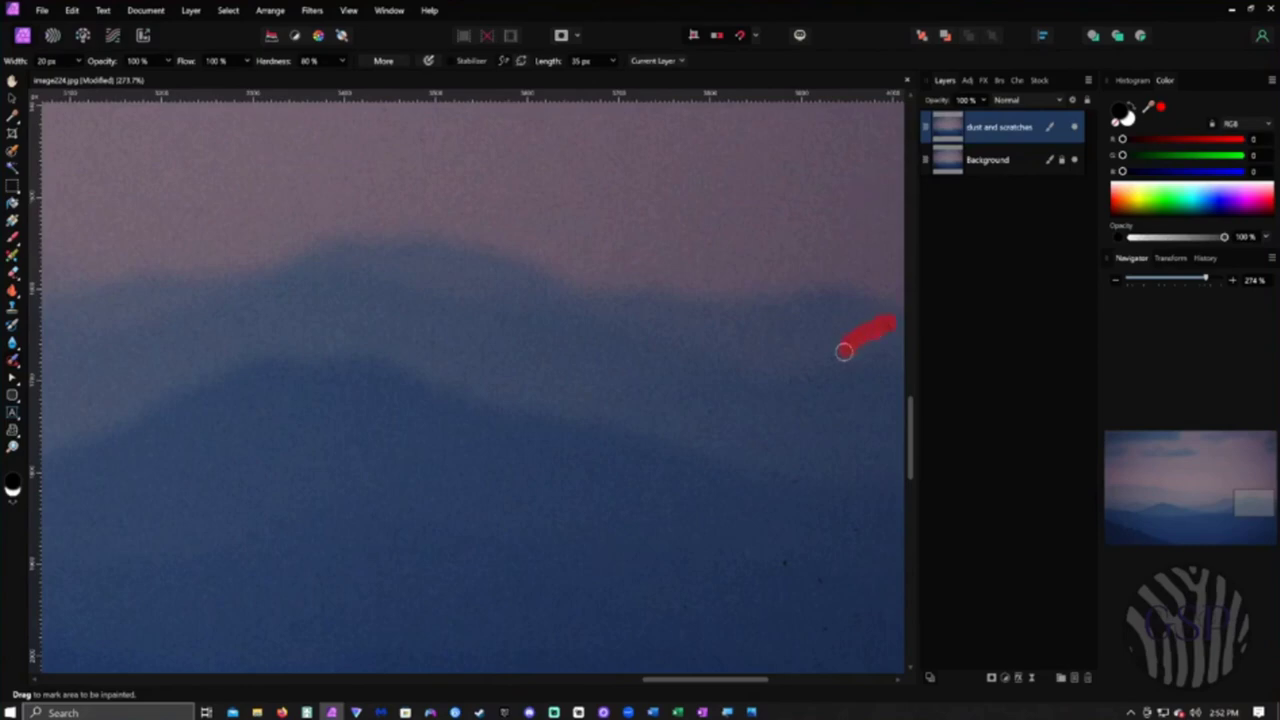
click(766, 454)
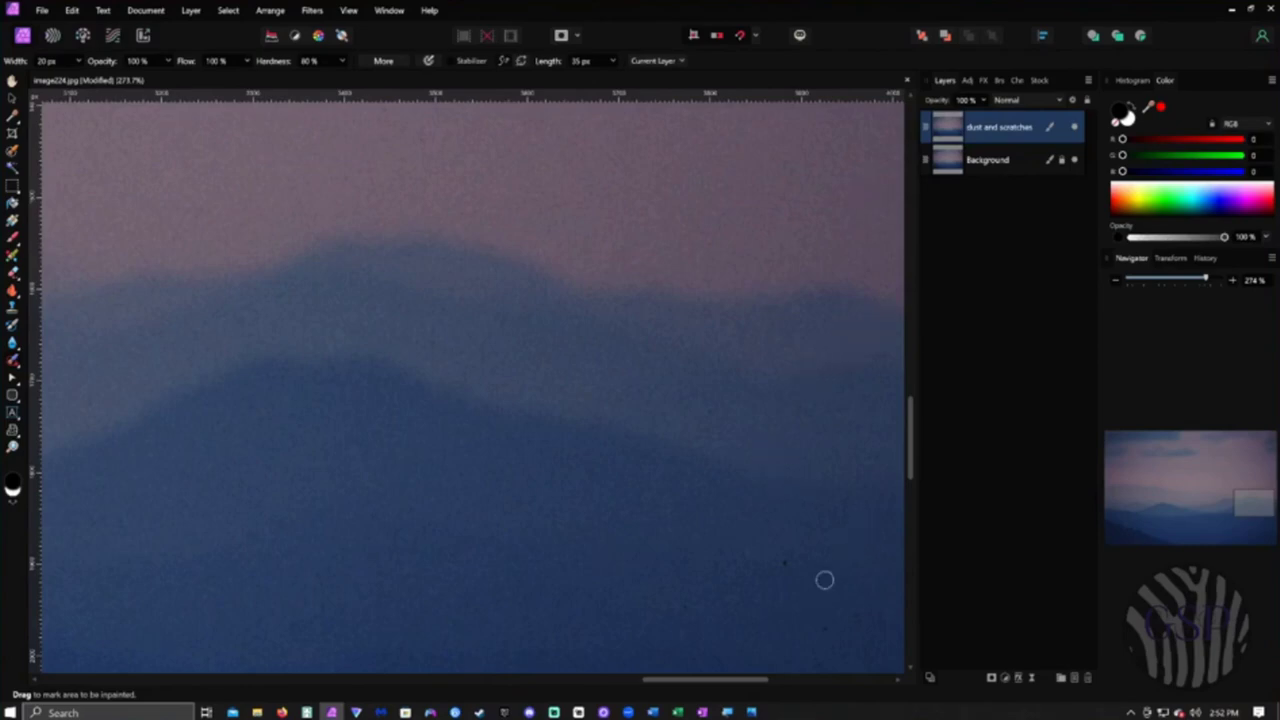
drag(830, 628, 824, 660)
- Inpaint the specks on the lower blue slopes while working leftward from the photo's right edge
scroll(620, 380, right, 5)
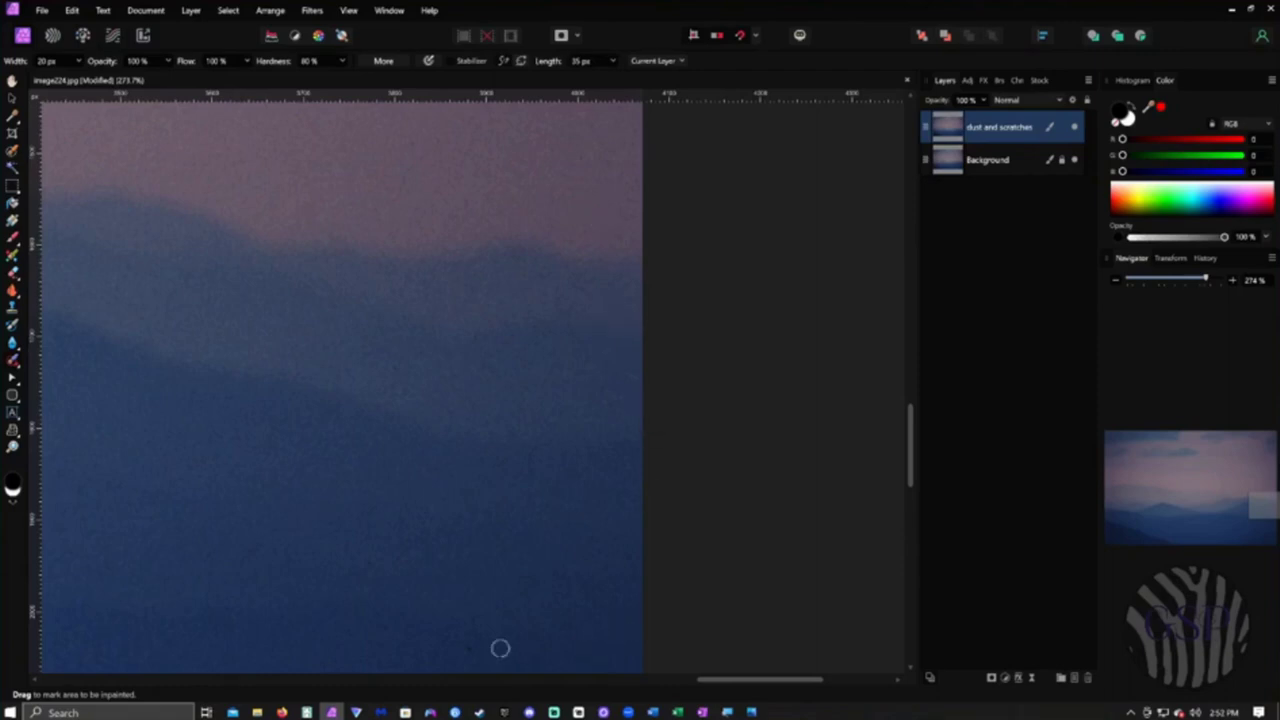
scroll(466, 523, down, 4)
scroll(798, 607, left, 3)
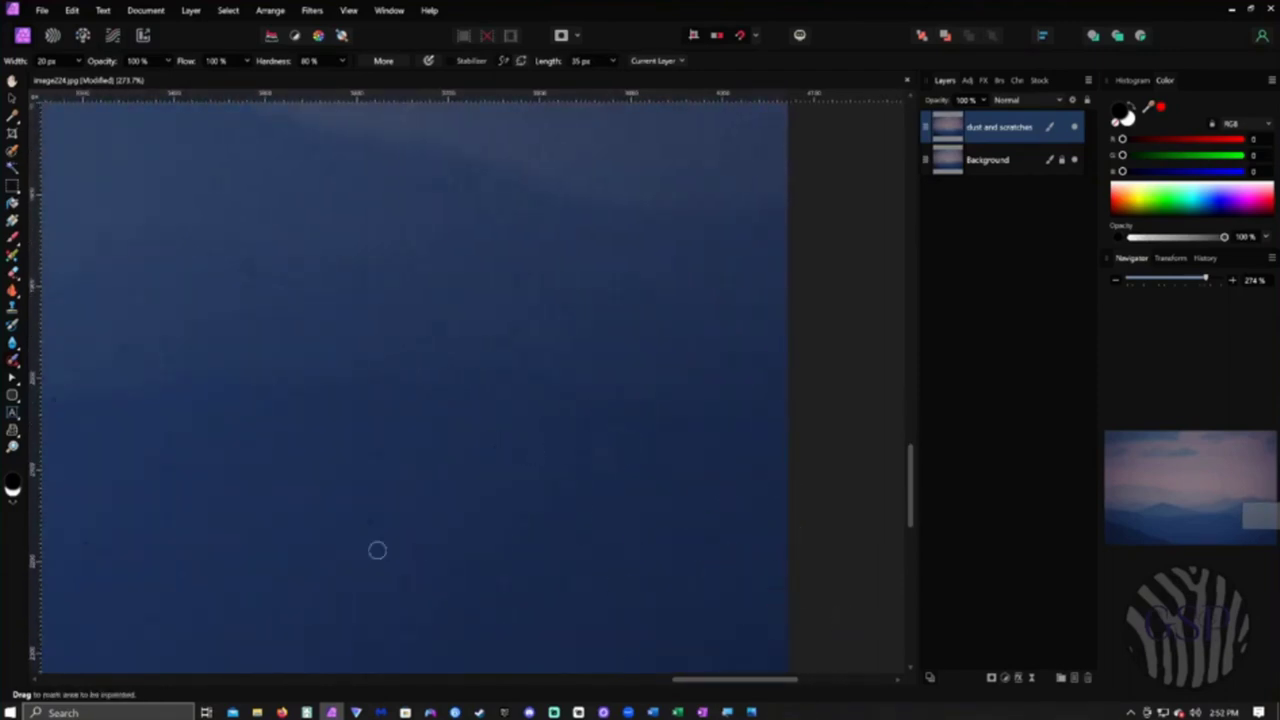
click(377, 449)
mouse_move(377, 449)
mouse_down()
mouse_move(672, 578)
mouse_move(795, 530)
mouse_up()
mouse_move(355, 520)
mouse_down()
mouse_move(437, 551)
mouse_move(580, 500)
mouse_up()
click(323, 495)
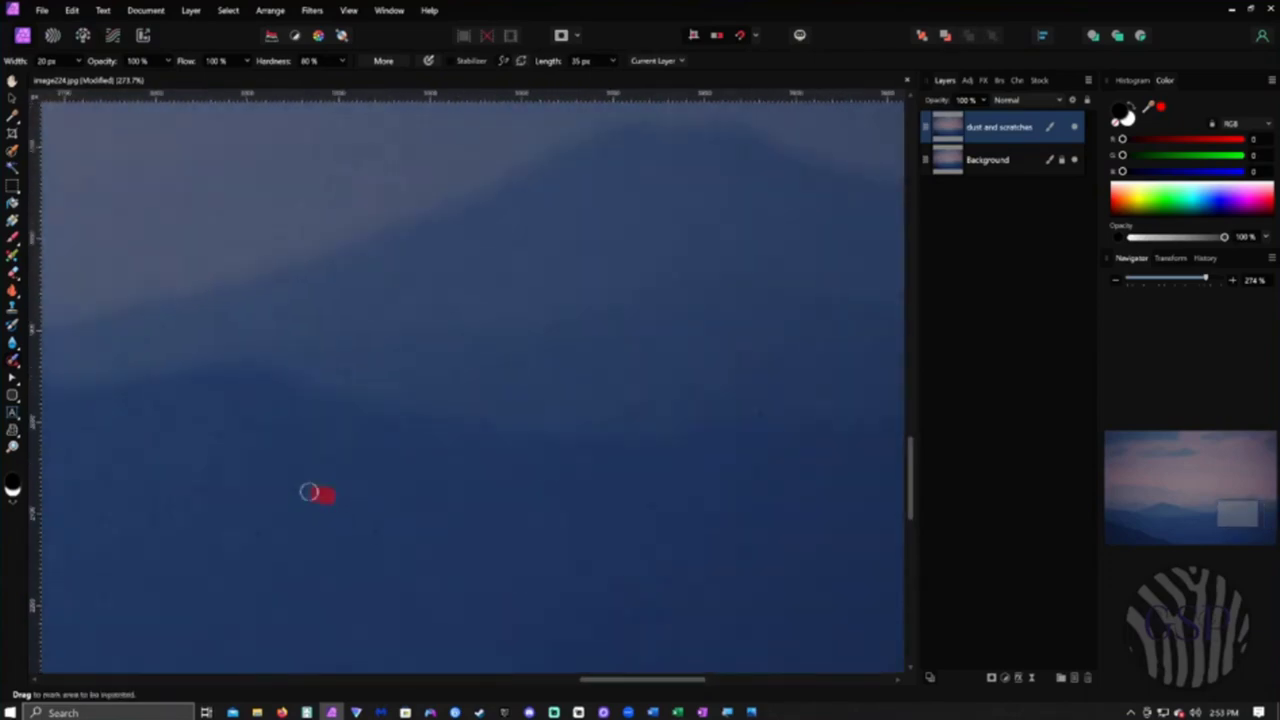
- Inpaint the dark streak and specks on the blue slope below the valley between the central and right-hand mountains
drag(230, 530, 736, 504)
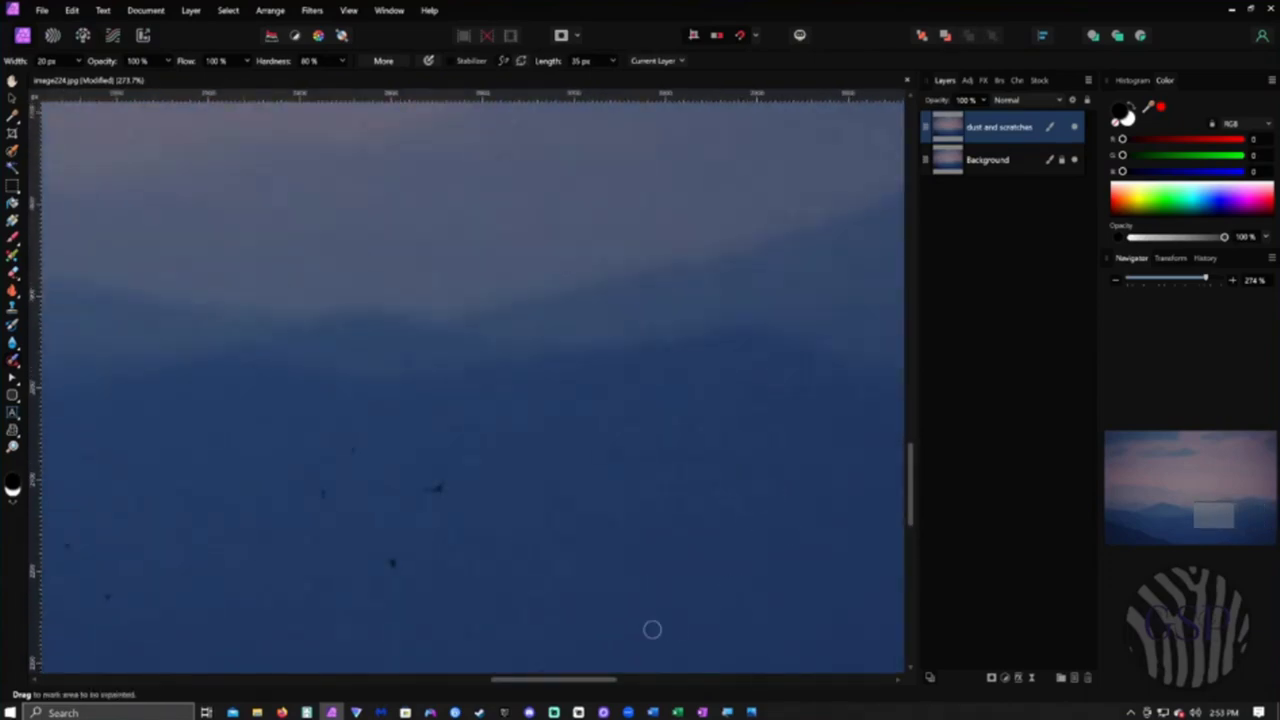
click(437, 488)
drag(190, 595, 712, 530)
click(630, 527)
drag(382, 615, 491, 607)
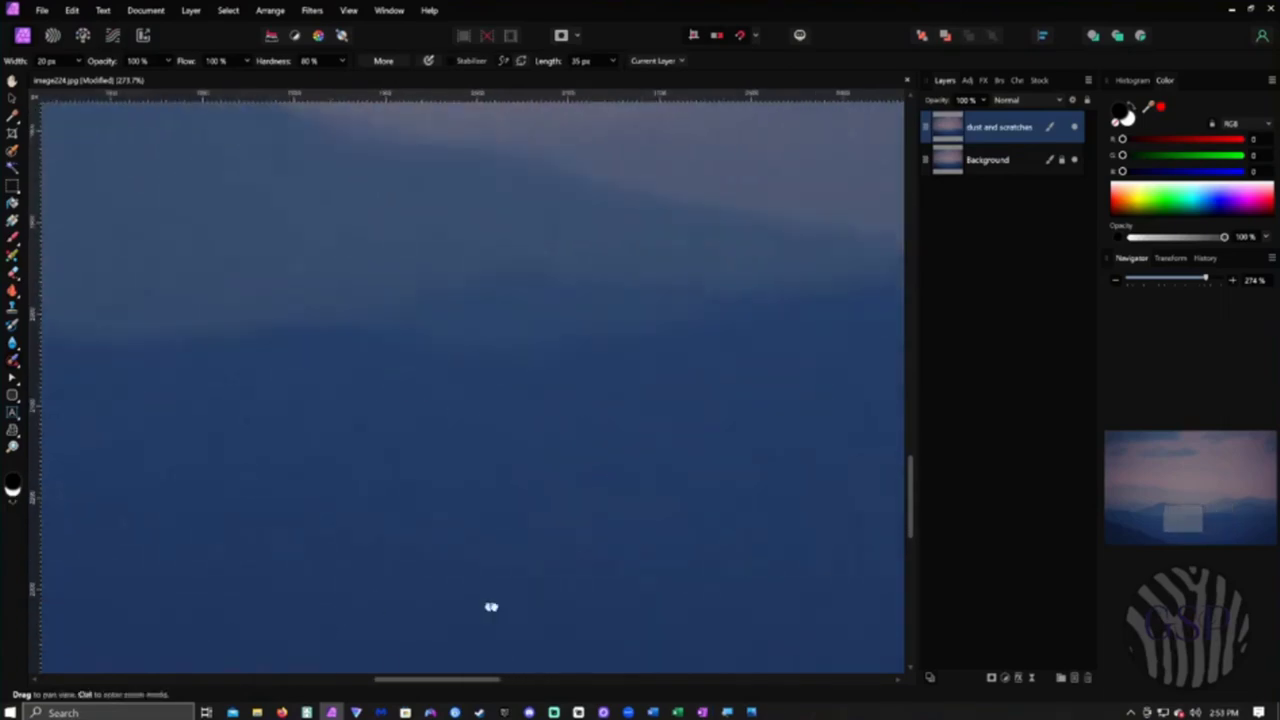
- Inpaint the blemishes on the blue slopes below the central peak while working toward the left side of the photo
scroll(491, 607, left, 3)
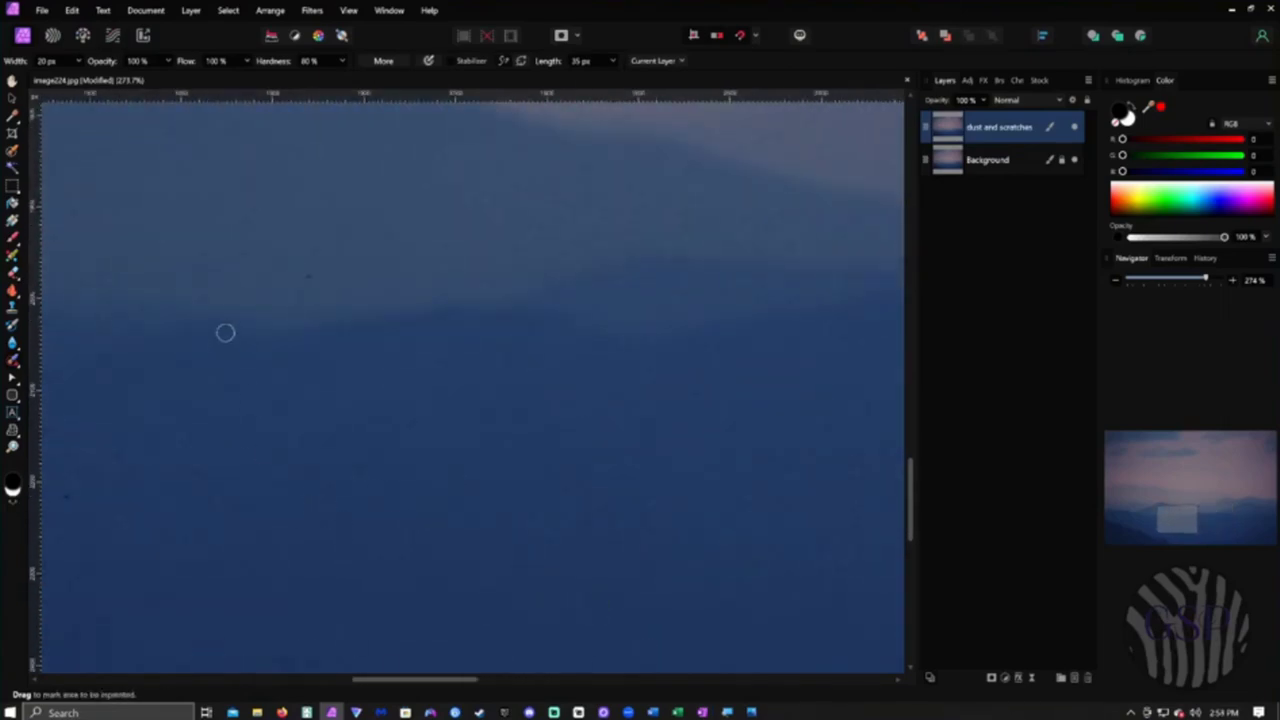
scroll(214, 634, left, 3)
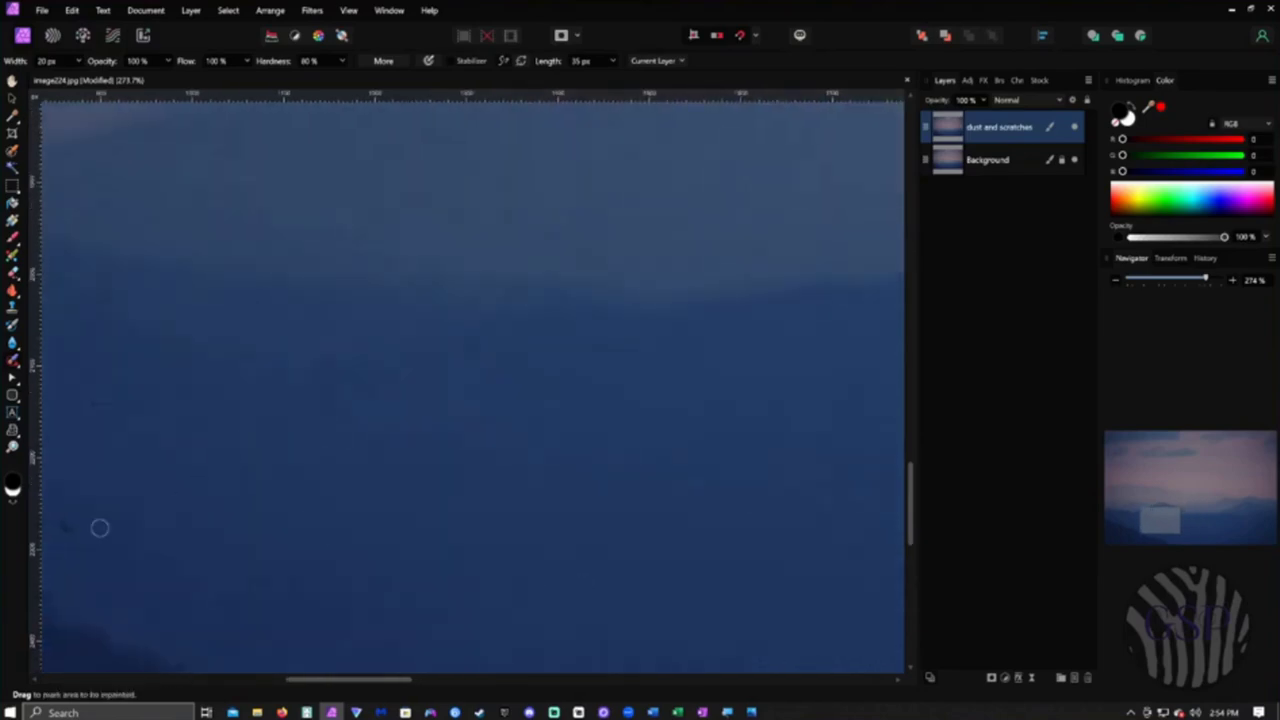
scroll(243, 505, left, 2)
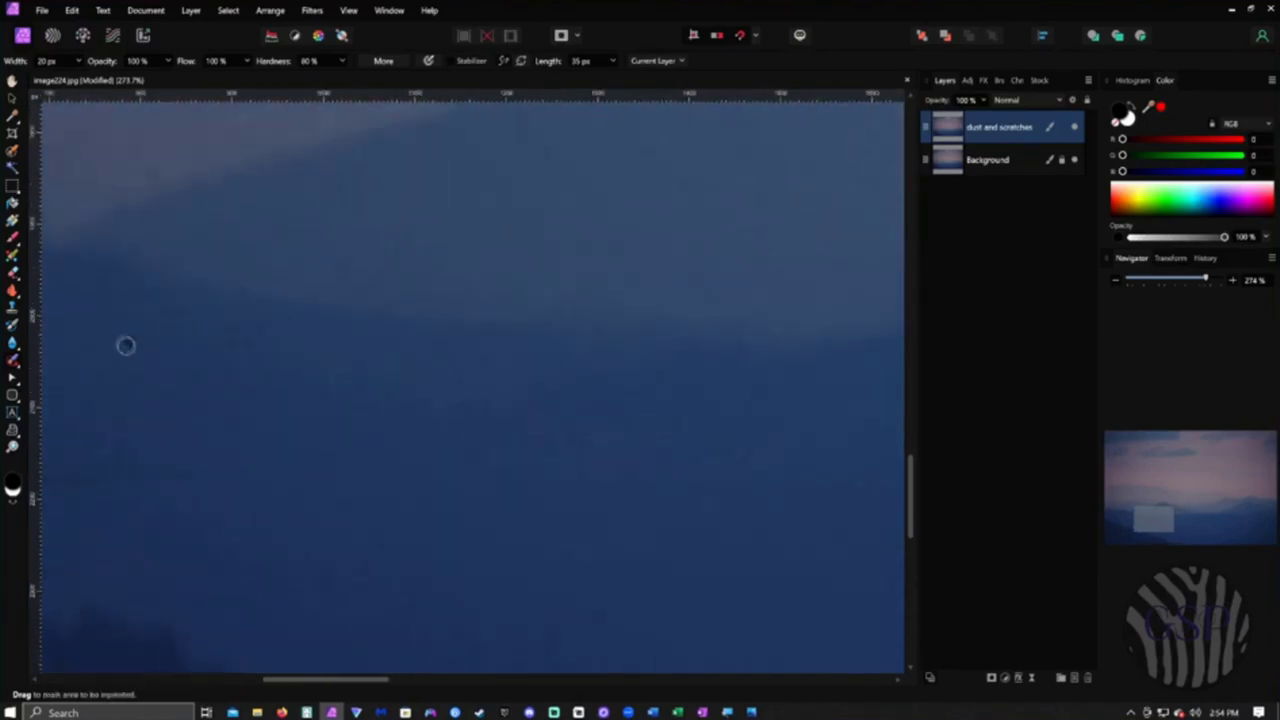
scroll(571, 506, left, 2)
mouse_move(516, 438)
mouse_down()
mouse_move(290, 440)
mouse_move(394, 419)
mouse_move(505, 433)
mouse_move(317, 441)
mouse_up()
drag(214, 272, 145, 235)
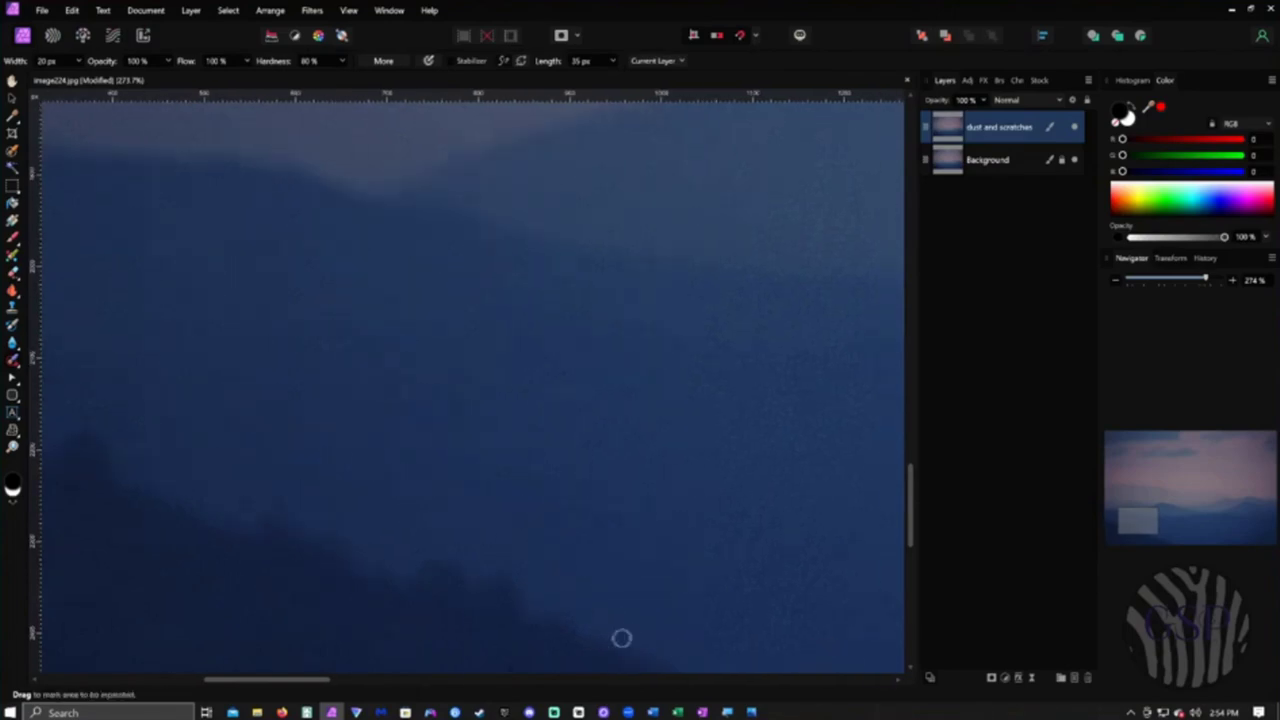
- Inpaint the reddish specks on the dark wooded slope near the photo's left edge
drag(474, 663, 686, 619)
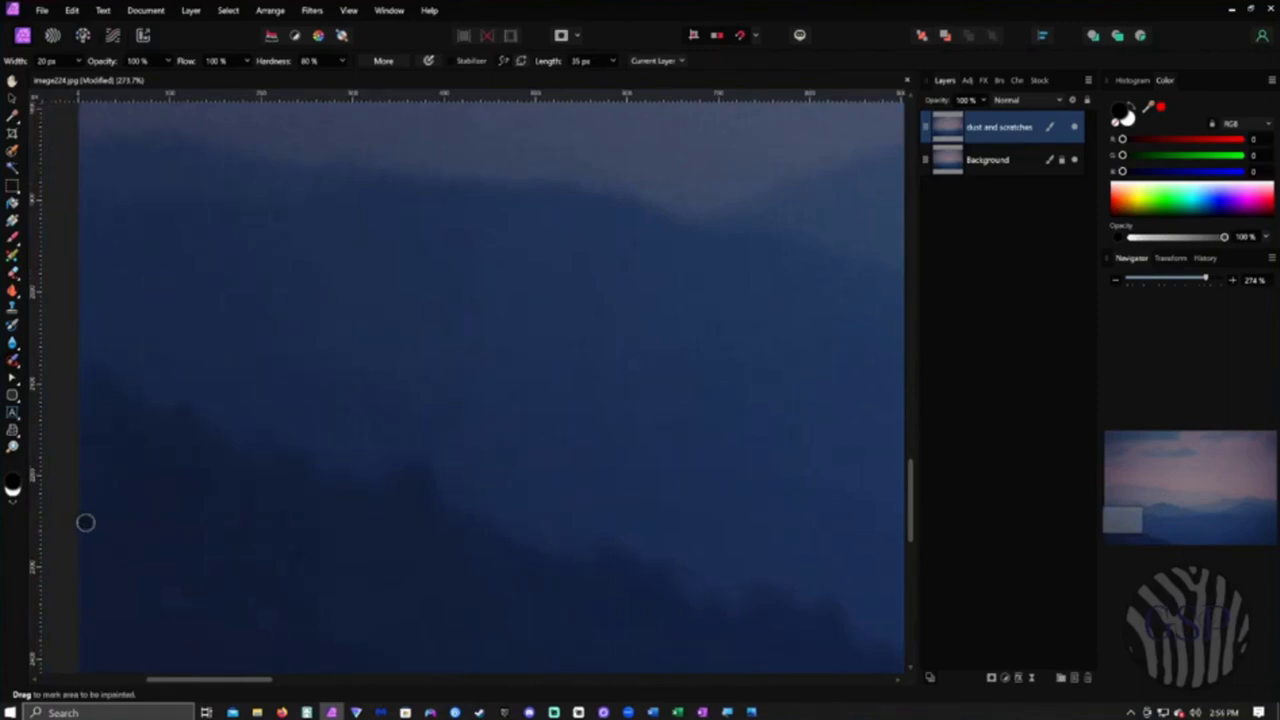
drag(238, 524, 257, 517)
drag(305, 578, 331, 563)
drag(620, 568, 675, 425)
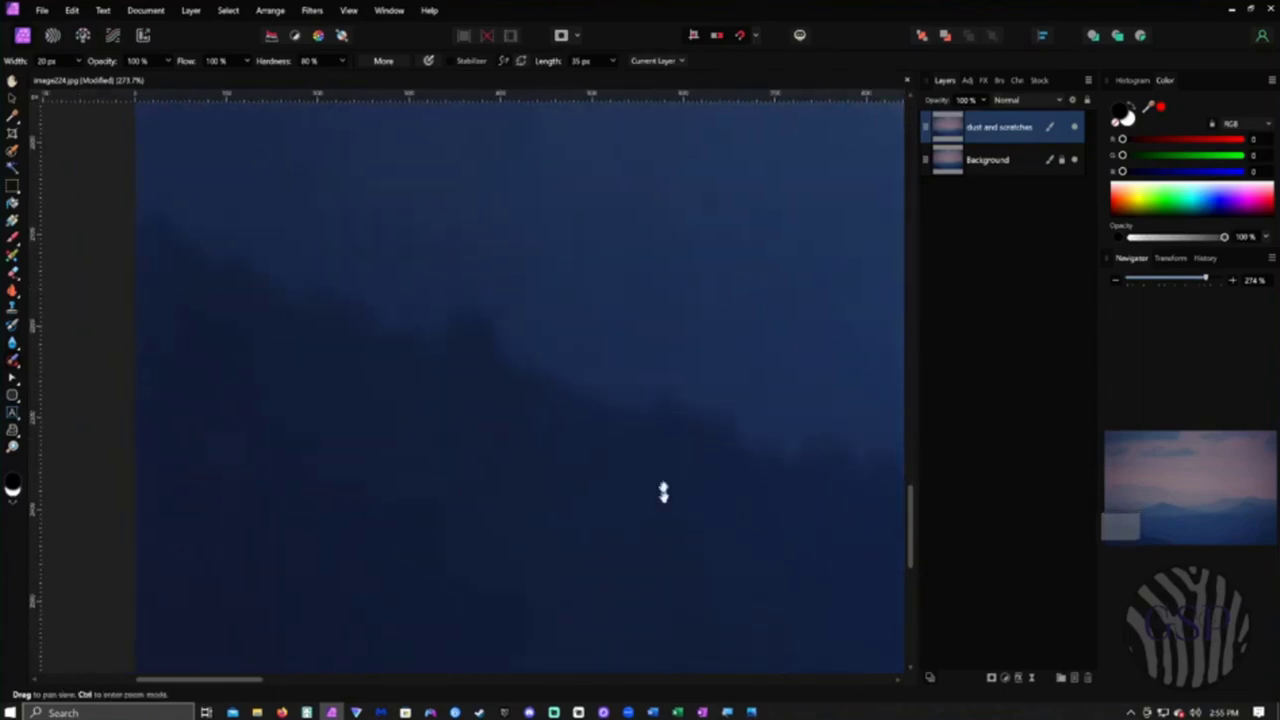
drag(825, 605, 480, 569)
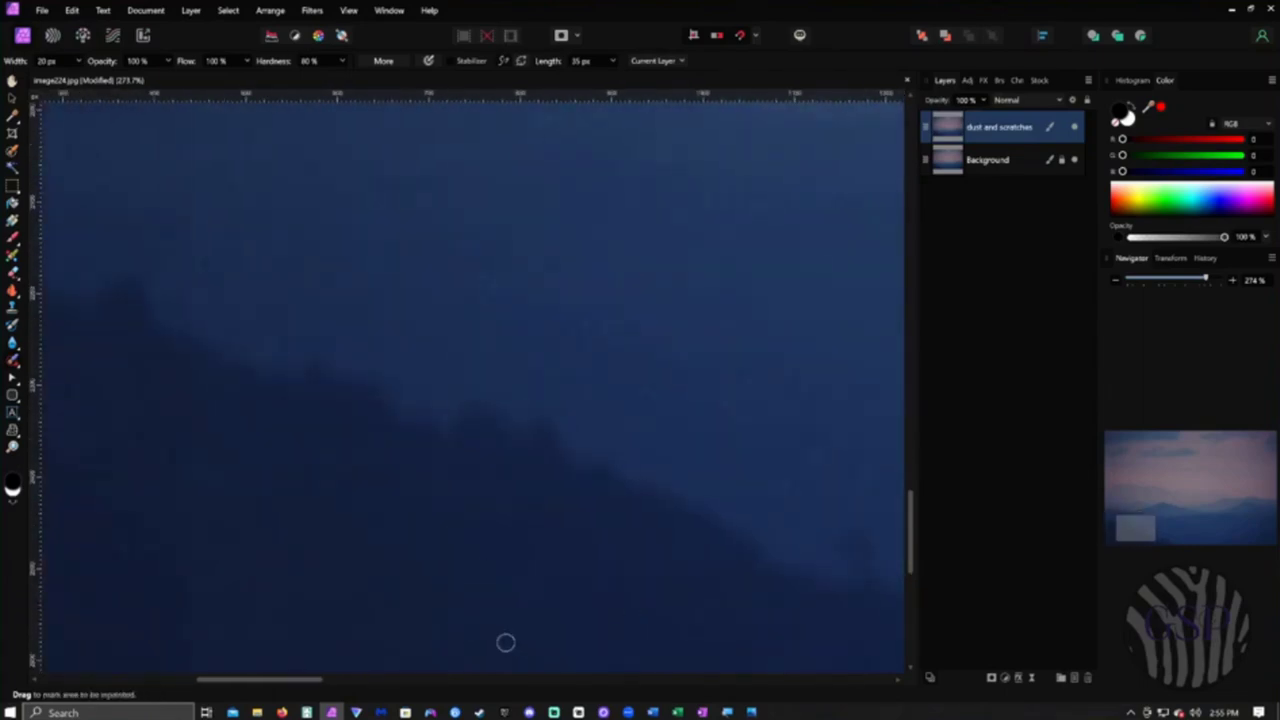
- Inpaint the specks on the dark wooded ridge and the blue slope beside it while working rightward
drag(741, 632, 731, 632)
mouse_move(866, 611)
mouse_down()
mouse_move(863, 633)
mouse_move(863, 618)
mouse_up()
drag(753, 595, 593, 578)
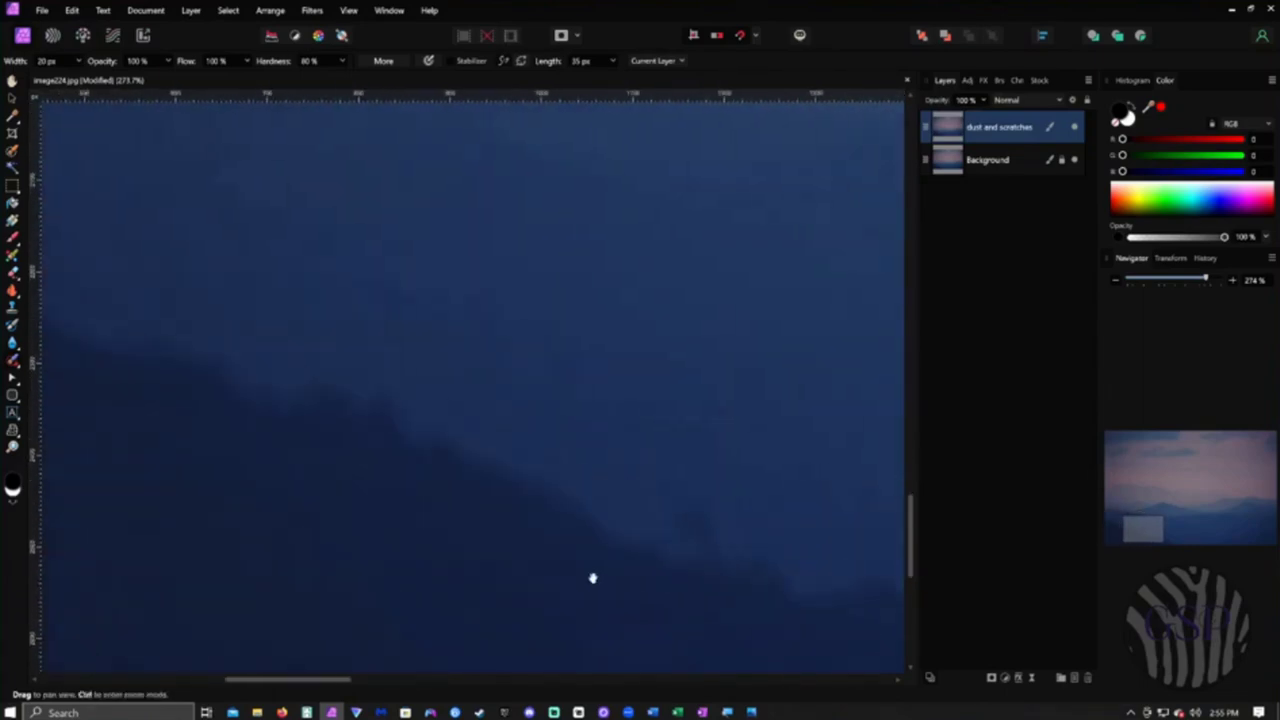
drag(882, 500, 594, 498)
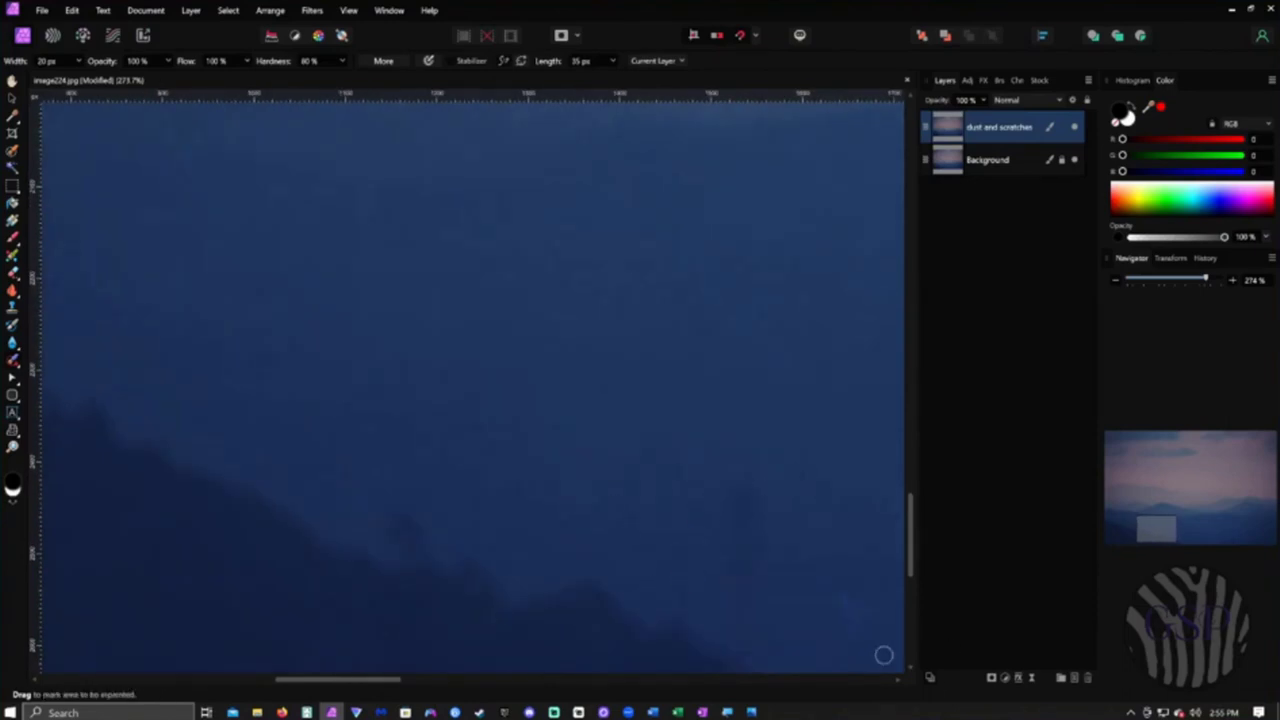
mouse_move(883, 654)
mouse_down()
mouse_move(809, 614)
mouse_move(251, 600)
mouse_move(880, 590)
mouse_up()
- Inpaint the specks in the photo's bottom-left corner and along the bottom of the dark wooded slope
mouse_move(300, 600)
mouse_down()
mouse_move(849, 592)
mouse_move(246, 529)
mouse_move(250, 625)
mouse_up()
drag(448, 534, 438, 533)
drag(250, 506, 249, 606)
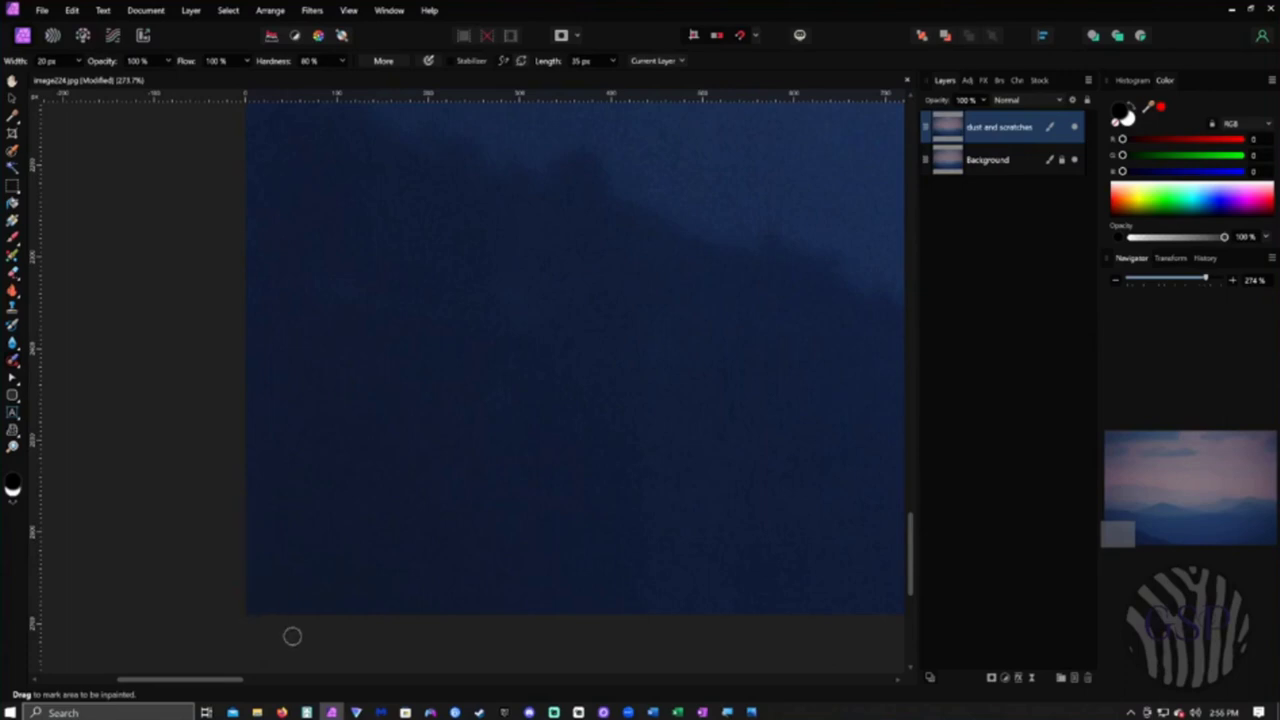
key(space)
drag(787, 545, 33, 518)
drag(664, 573, 724, 562)
drag(789, 529, 757, 557)
- Inpaint the specks along the photo's bottom edge where the dark ridge runs out into the blue slope
key(space)
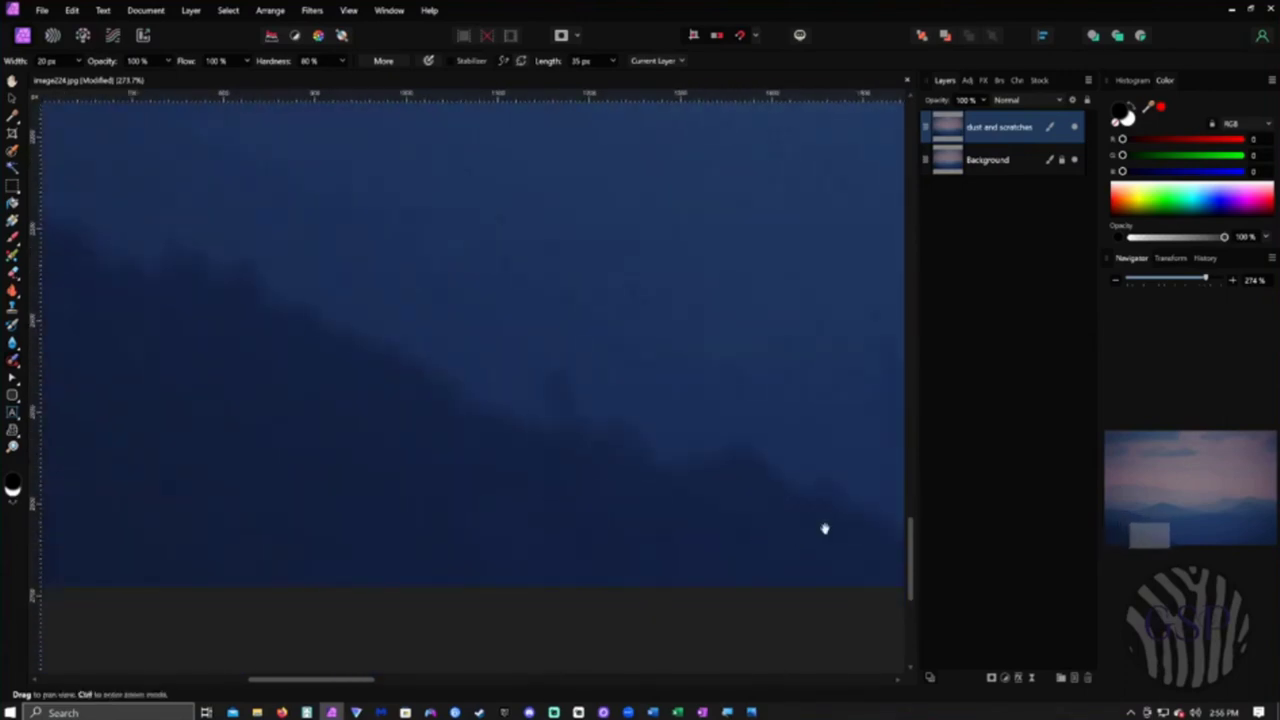
drag(825, 528, 423, 580)
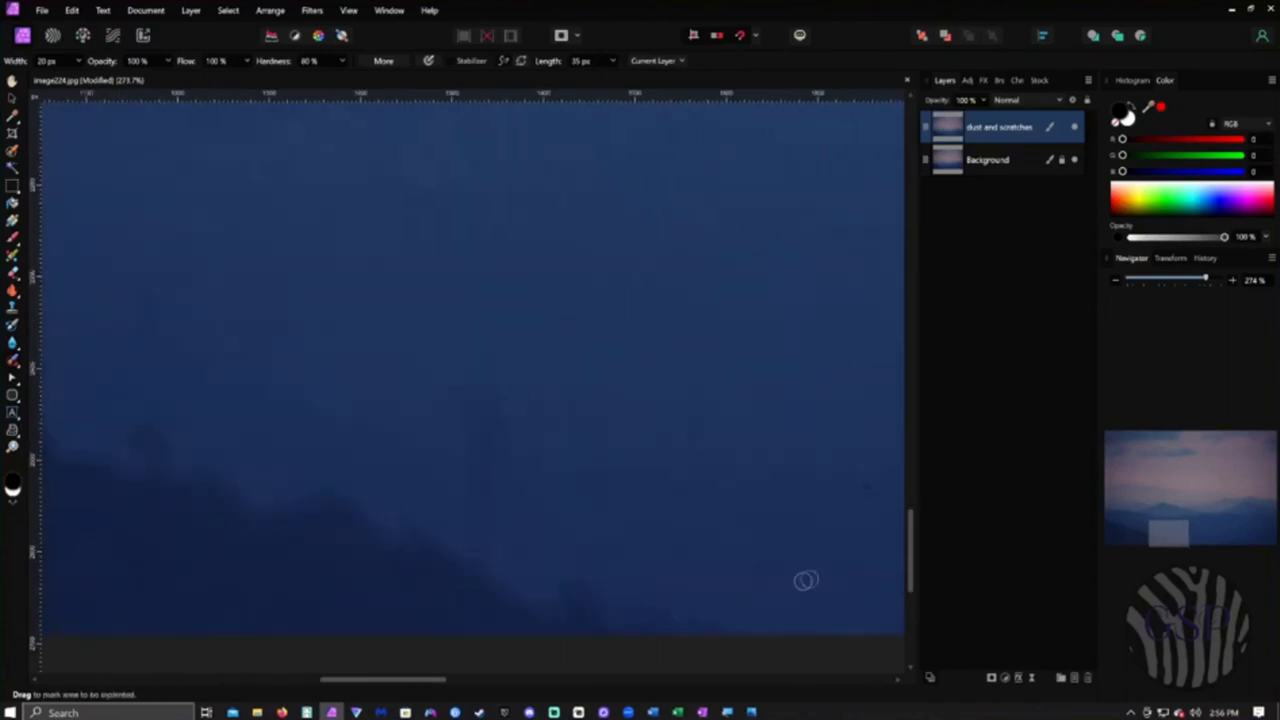
key(space)
drag(843, 568, 488, 574)
drag(700, 512, 705, 507)
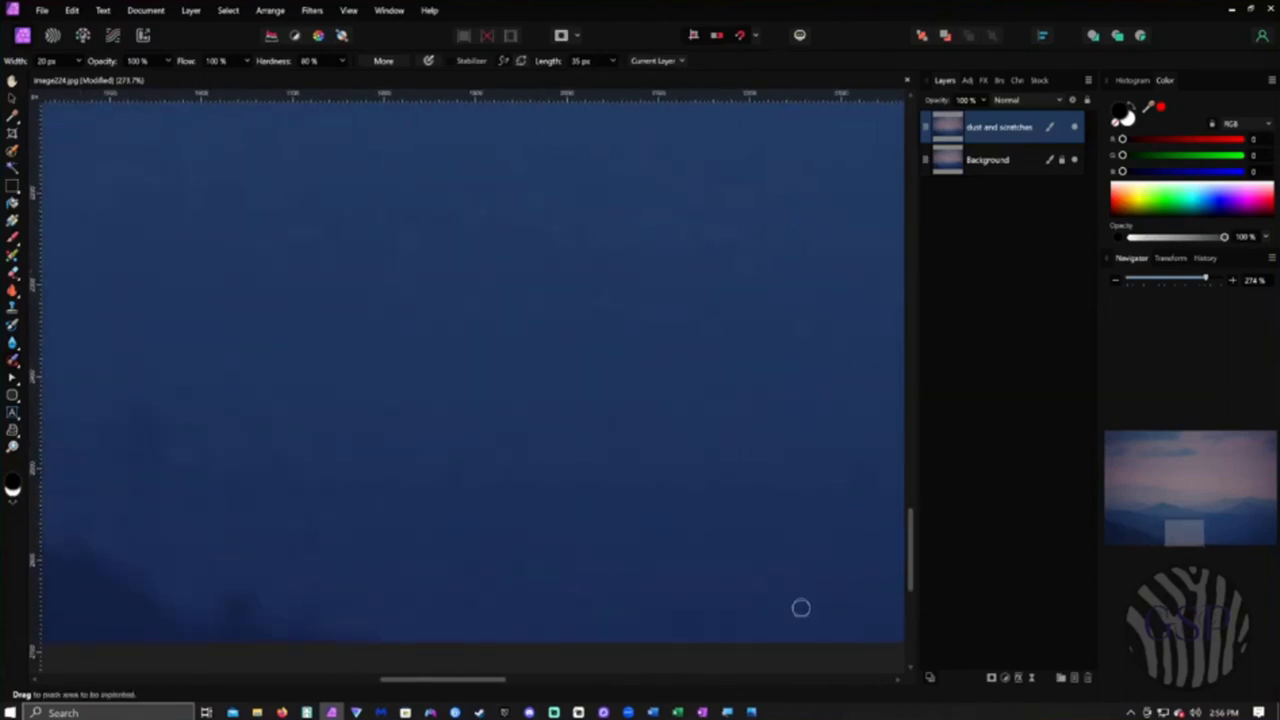
key(space)
drag(883, 597, 689, 571)
drag(783, 571, 792, 595)
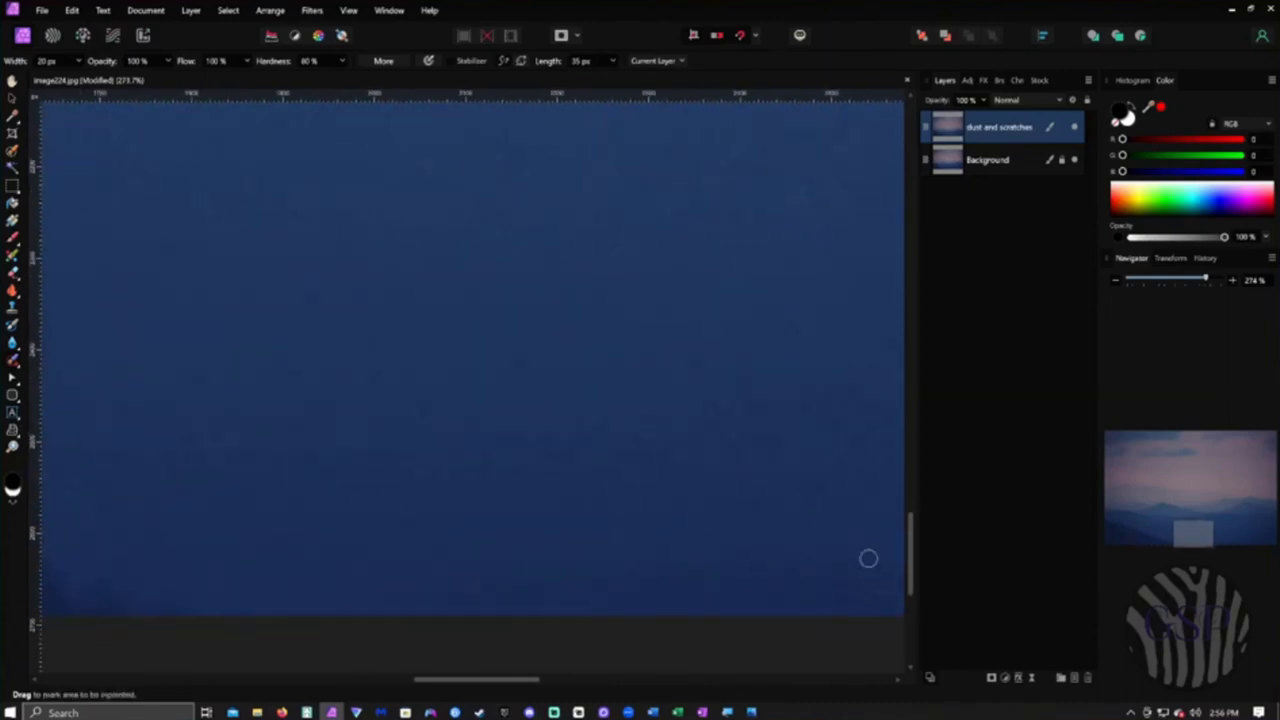
- Inpaint the specks on the plain blue slope at the middle of the photo's bottom edge
key(space)
drag(869, 559, 506, 576)
click(659, 531)
drag(745, 603, 825, 628)
- Inpaint the blemishes low on the blue slope in the right half of the photo, near its bottom edge
scroll(710, 549, right, 3)
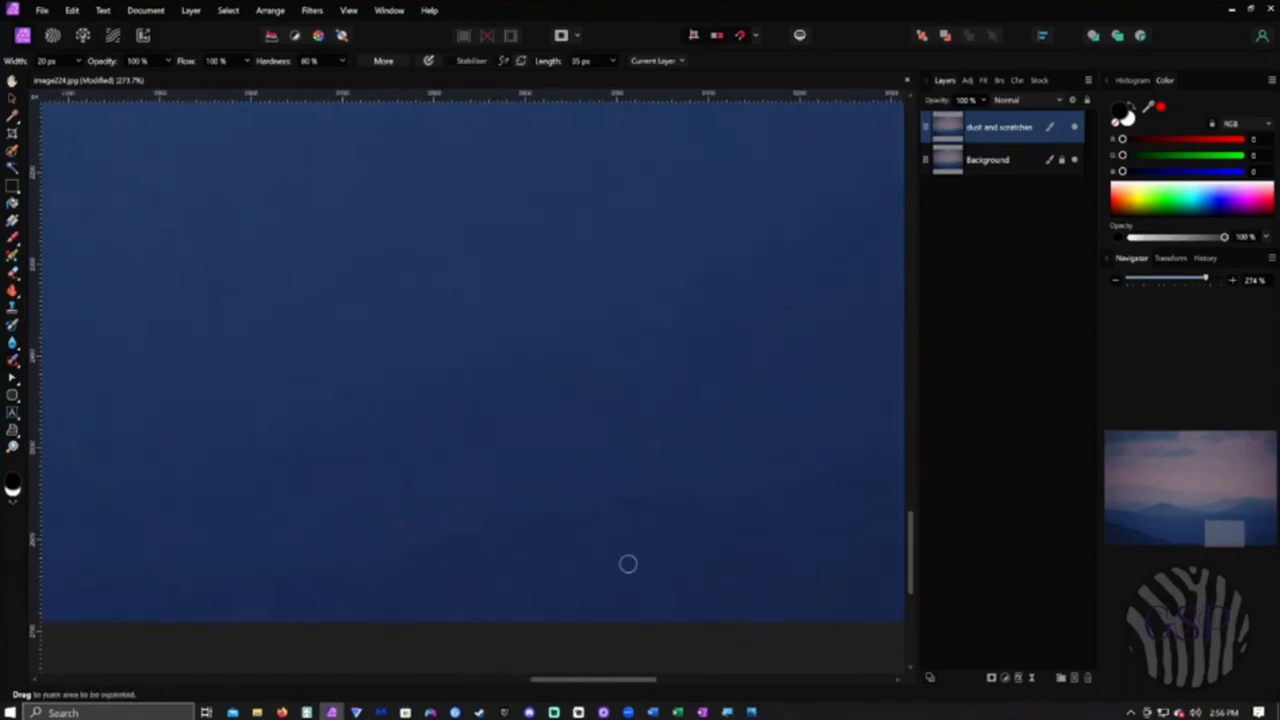
scroll(546, 466, right, 3)
scroll(539, 354, up, 1)
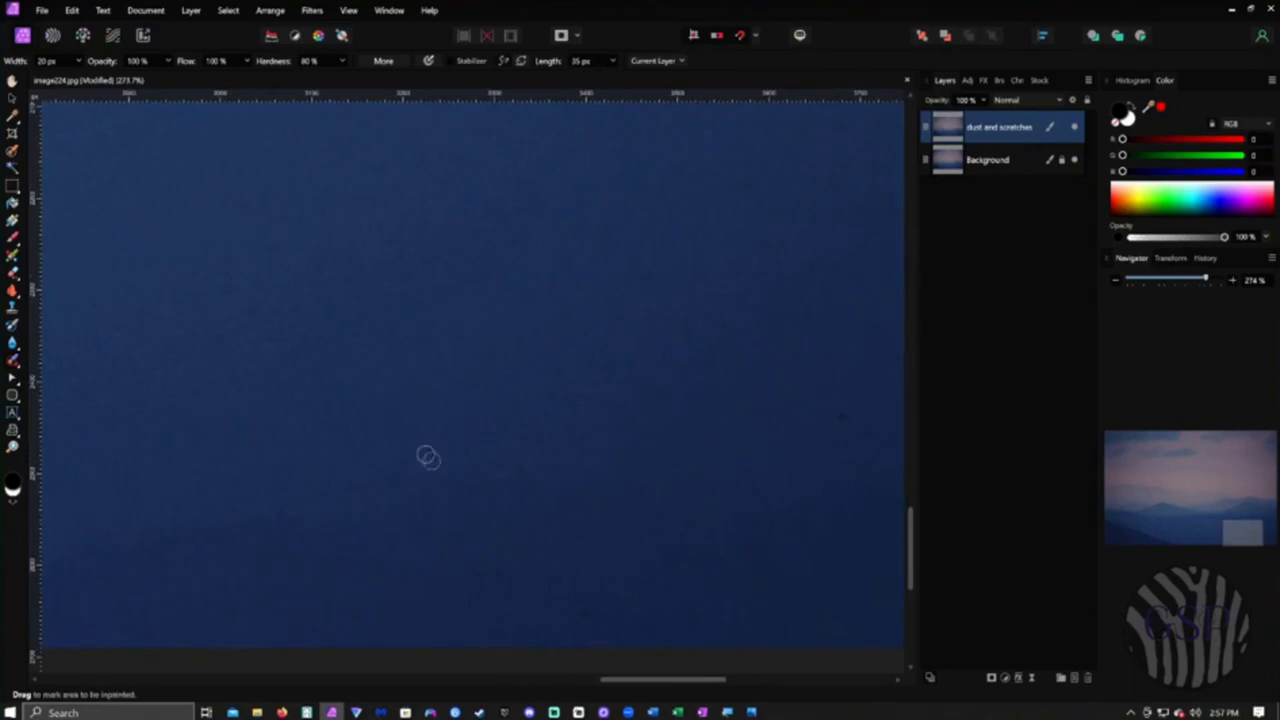
drag(595, 617, 581, 617)
drag(504, 576, 488, 576)
drag(325, 639, 346, 622)
- Inpaint the remaining blemishes in the photo's bottom-right corner and along its lower right edge
scroll(870, 440, right, 3)
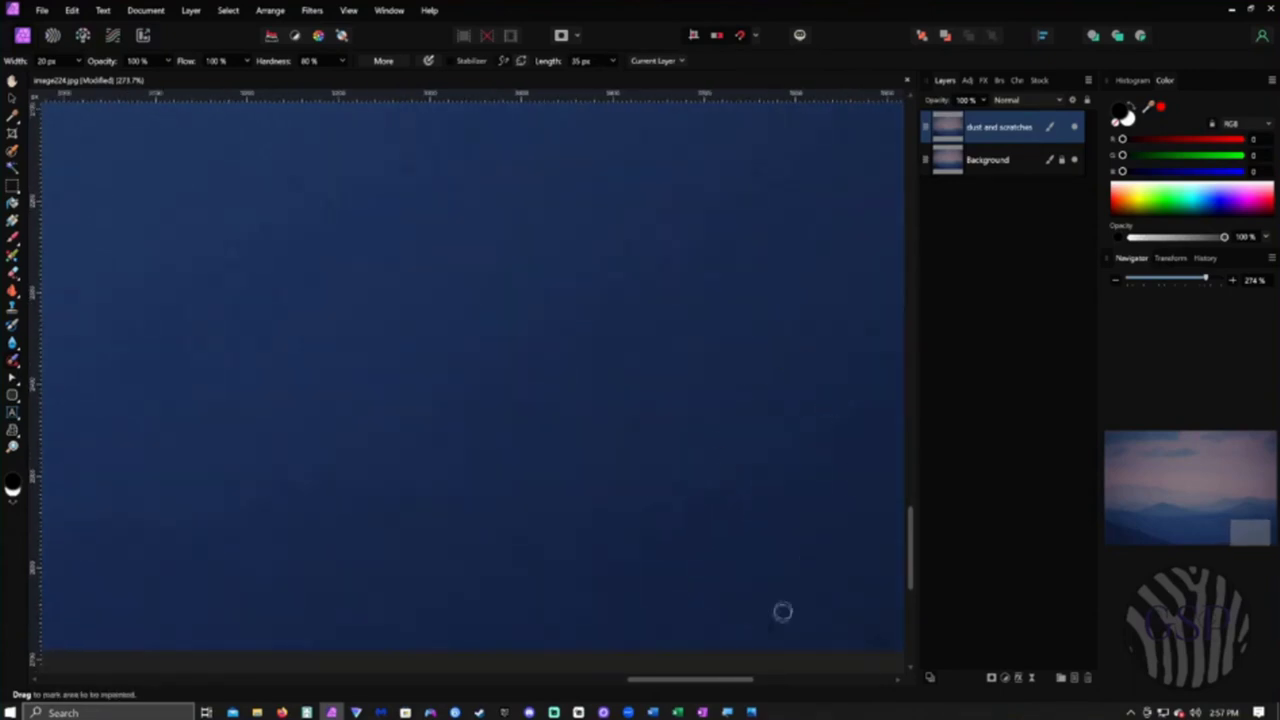
drag(886, 638, 849, 650)
drag(851, 576, 823, 587)
scroll(806, 616, right, 3)
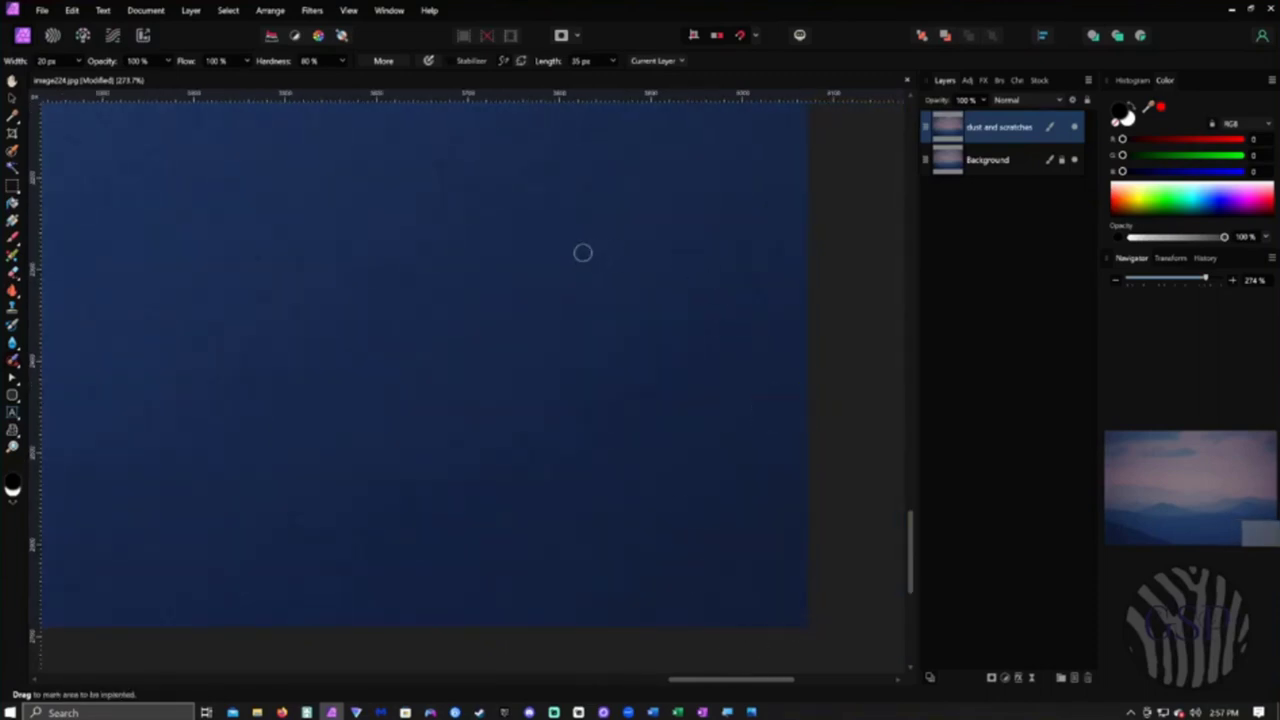
drag(803, 628, 808, 508)
scroll(390, 452, down, 5)
drag(278, 415, 651, 583)
drag(690, 400, 543, 369)
drag(480, 170, 652, 400)
scroll(652, 400, down, 5)
drag(874, 446, 553, 382)
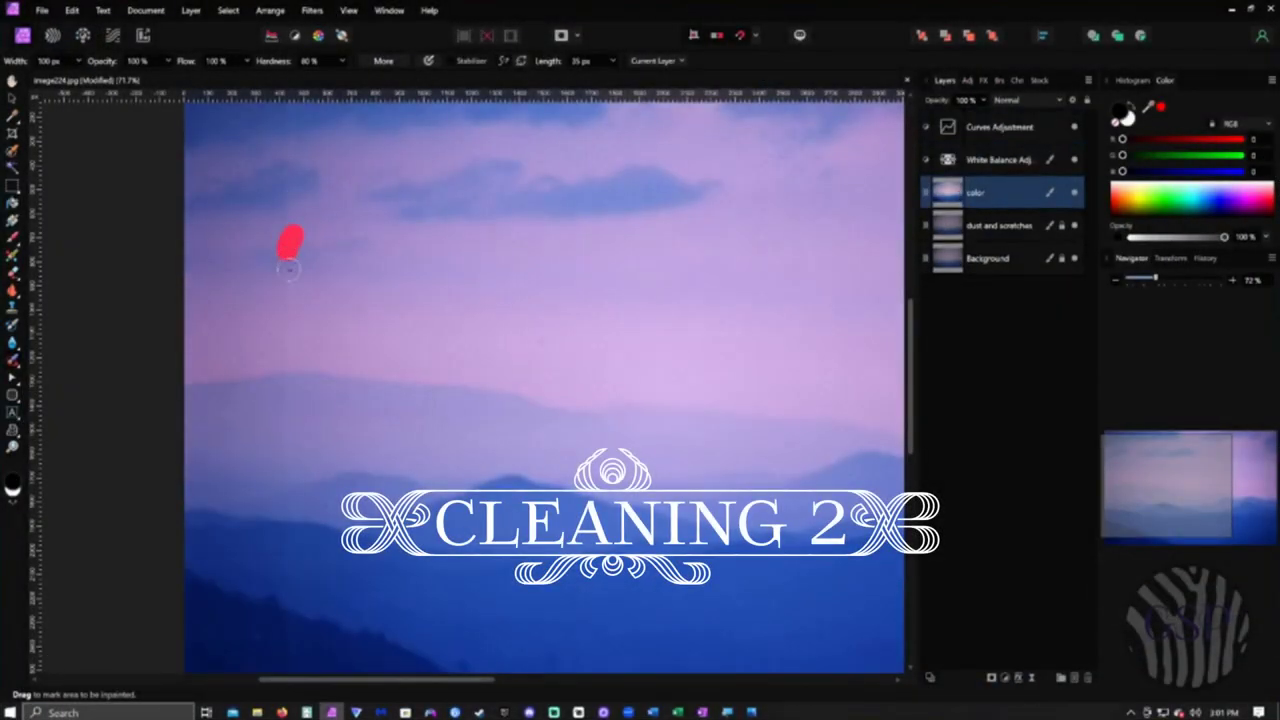
- On the color layer, inpaint the vertical streak through the left-hand sky and hills with a 100 px brush
scroll(434, 328, up, 3)
drag(434, 328, 459, 393)
drag(394, 355, 399, 373)
mouse_move(428, 209)
mouse_down()
mouse_move(454, 342)
mouse_move(421, 282)
mouse_move(446, 343)
mouse_up()
drag(472, 500, 491, 177)
mouse_move(437, 317)
mouse_down()
mouse_move(432, 457)
mouse_move(445, 358)
mouse_move(460, 510)
mouse_move(498, 405)
mouse_move(493, 573)
mouse_up()
scroll(511, 514, down, 3)
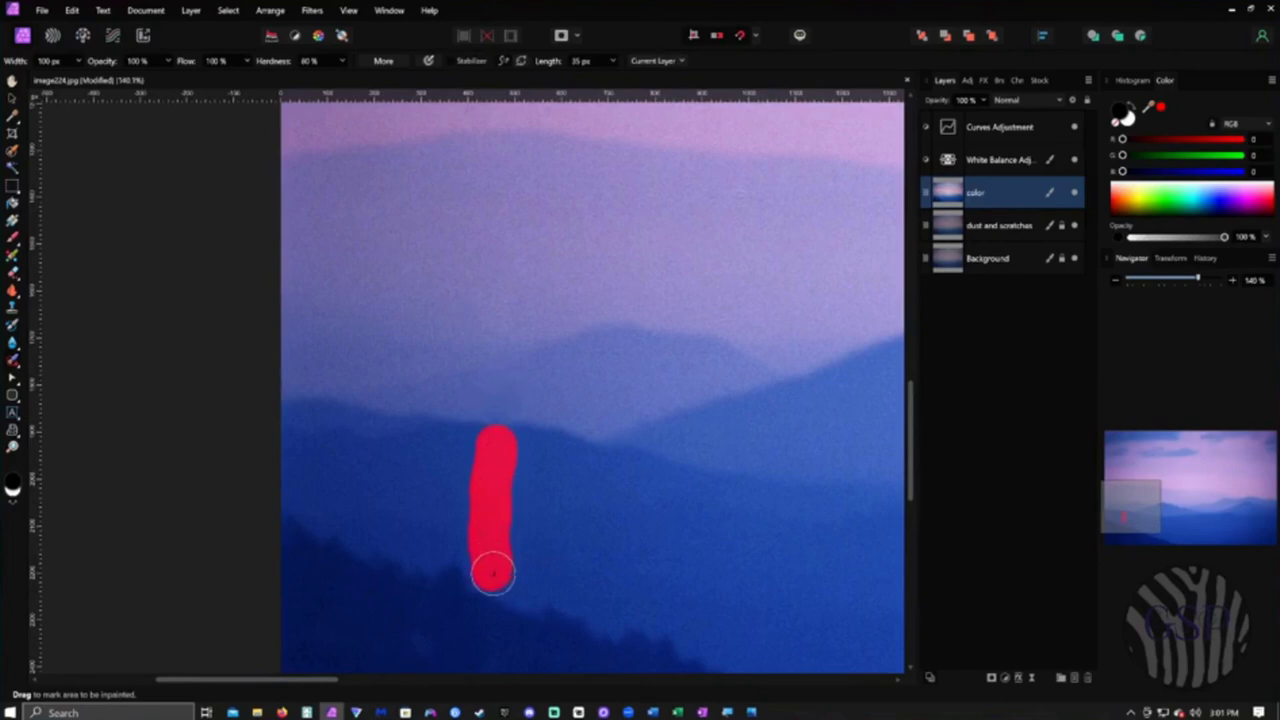
- Inpaint the streak's continuation across the dark wooded slope and the blue slope at the photo's lower left
scroll(617, 489, down, 4)
drag(469, 325, 479, 521)
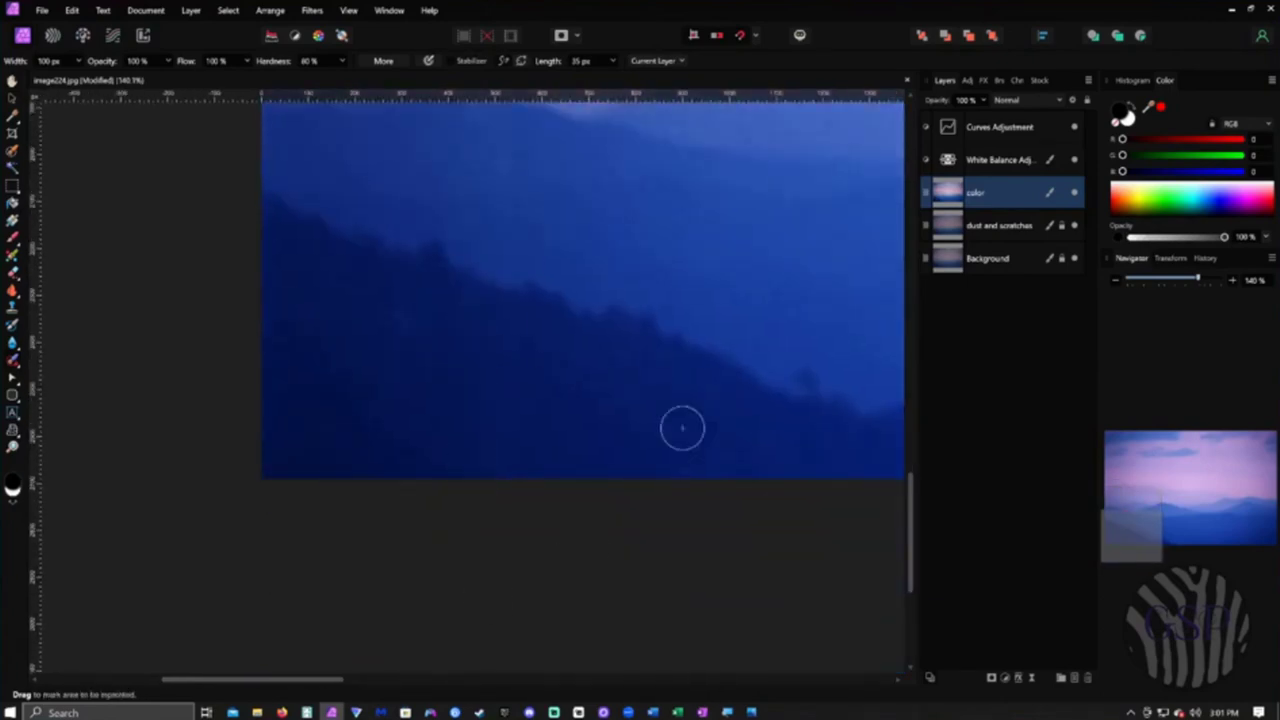
scroll(682, 428, down, 3)
drag(706, 326, 588, 436)
scroll(480, 510, up, 3)
drag(480, 627, 474, 477)
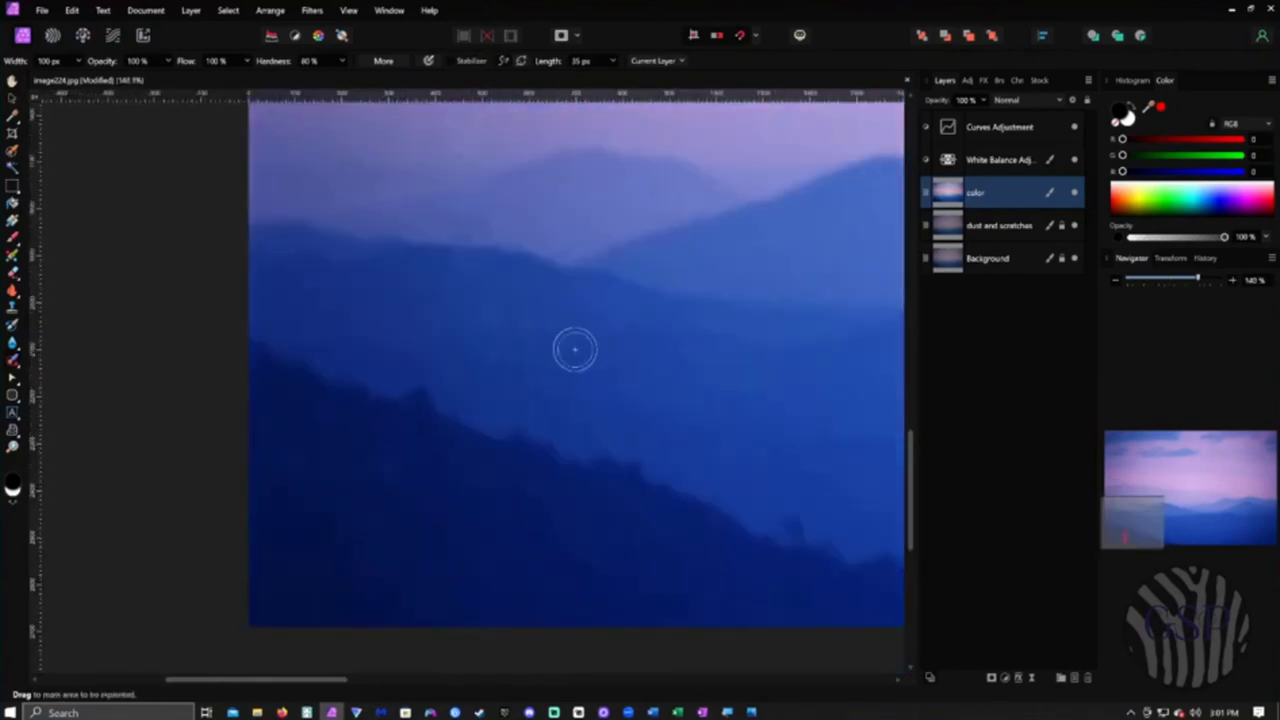
- Inpaint the remaining vertical streaks on the left-hand blue slopes and in the pink sky above the distant hill
scroll(575, 349, down, 3)
drag(629, 338, 617, 405)
scroll(537, 303, up, 2)
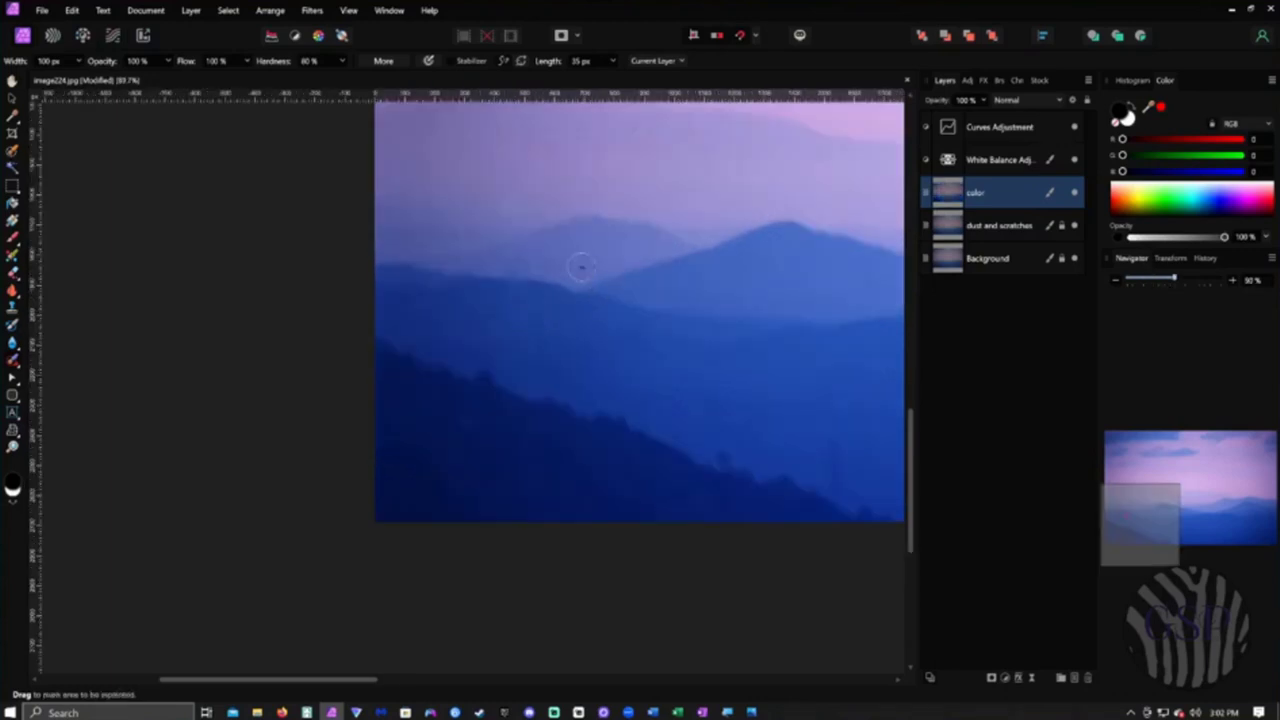
scroll(480, 507, up, 3)
mouse_move(500, 466)
mouse_down()
mouse_move(491, 343)
mouse_move(452, 229)
mouse_move(497, 327)
mouse_up()
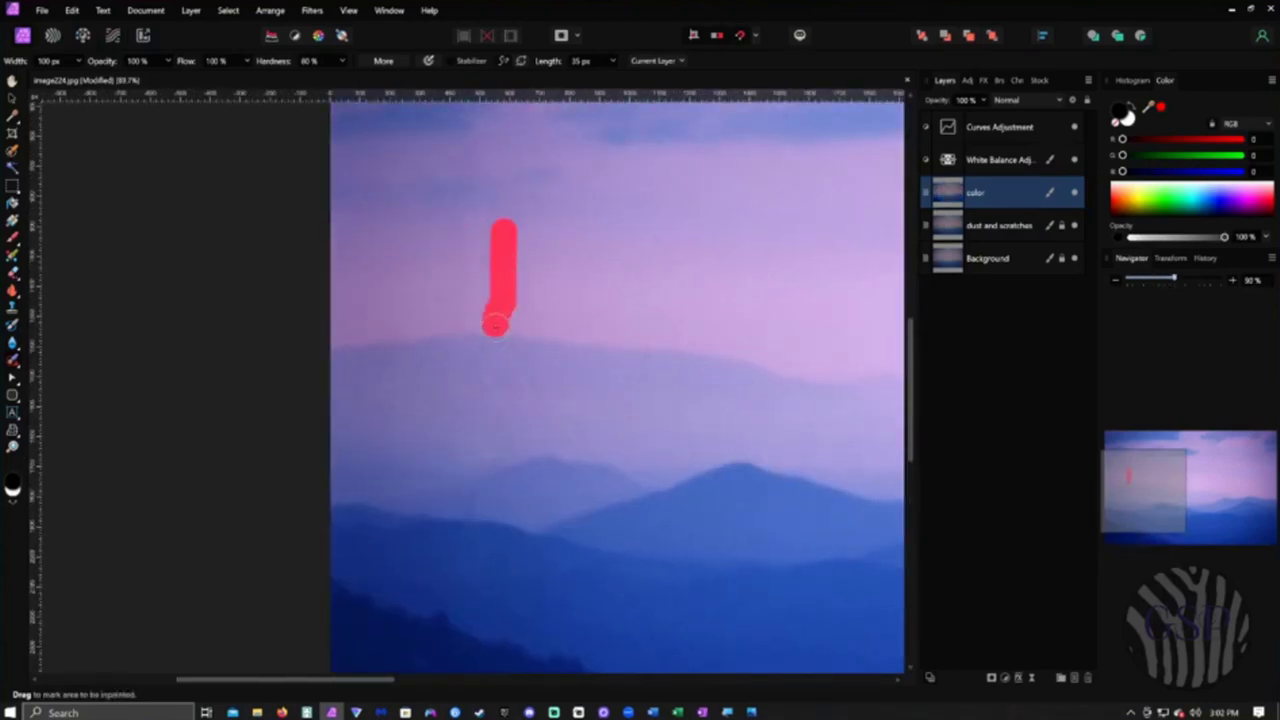
scroll(511, 480, up, 3)
drag(477, 370, 476, 412)
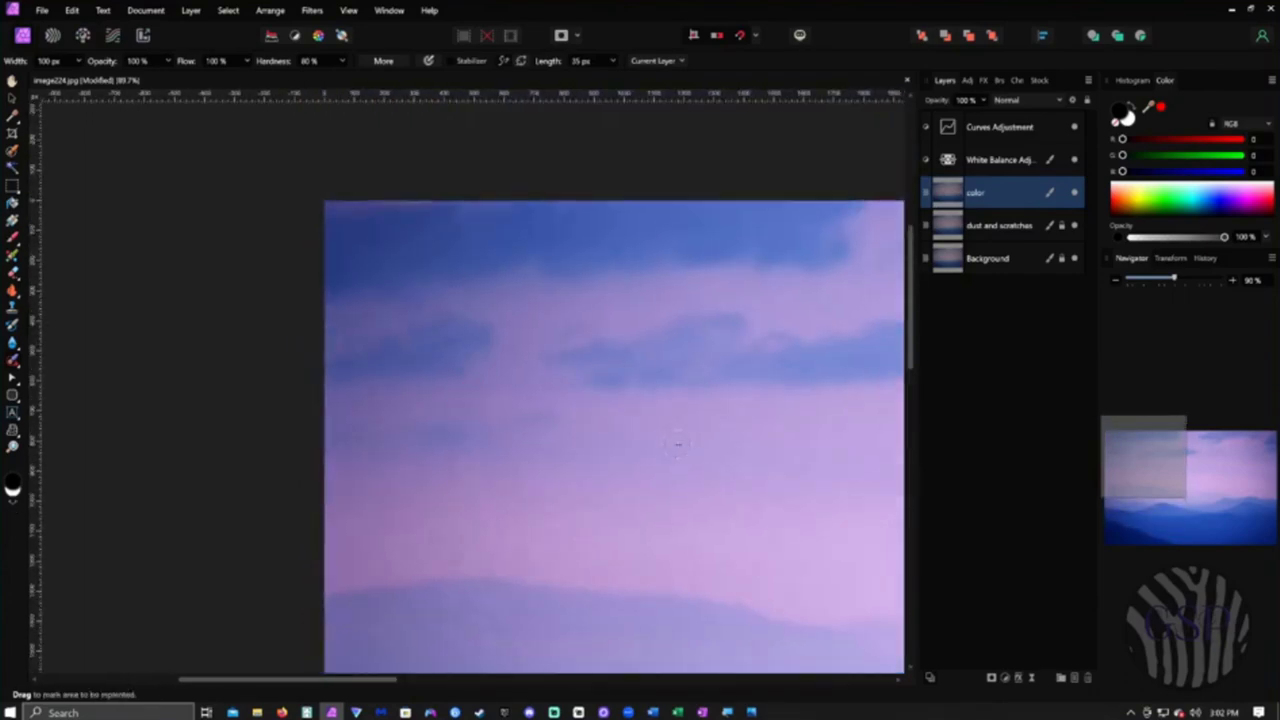
- Inpaint the leftover marks beside the small left-hand peak and the uneven patch in the pink sky above the distant hill
scroll(431, 374, down, 3)
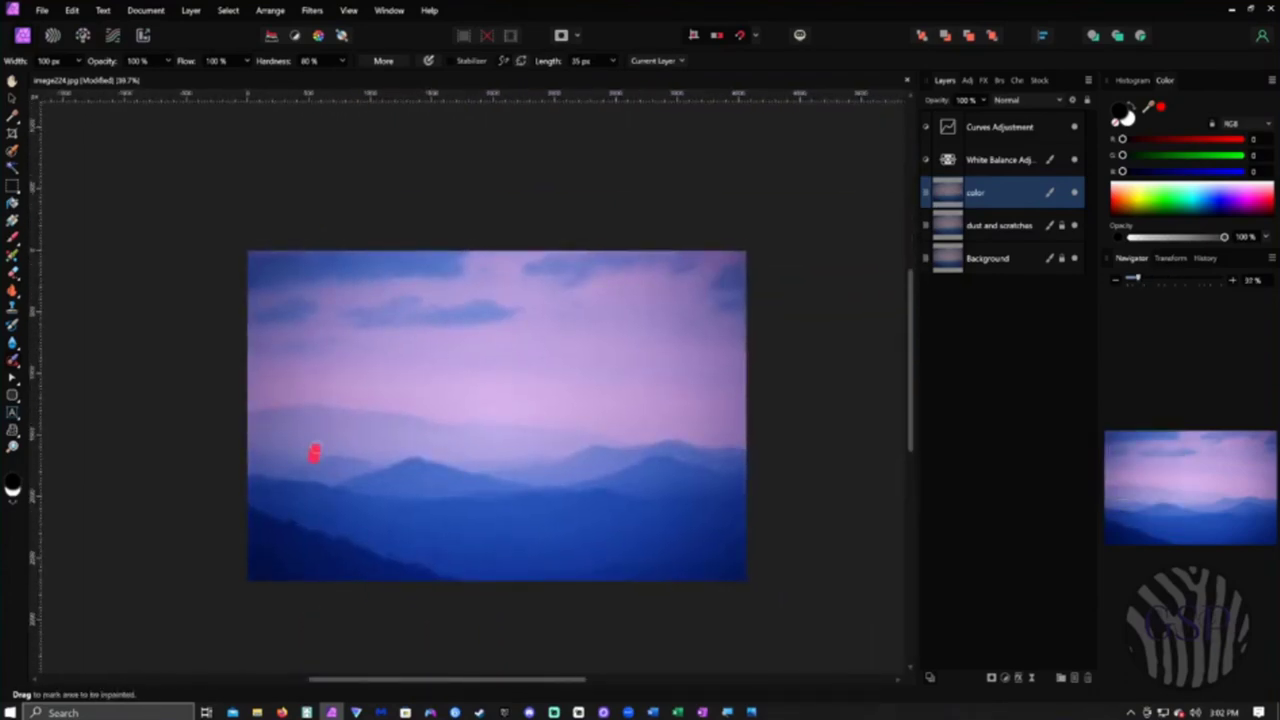
scroll(314, 478, up, 2)
drag(298, 472, 303, 473)
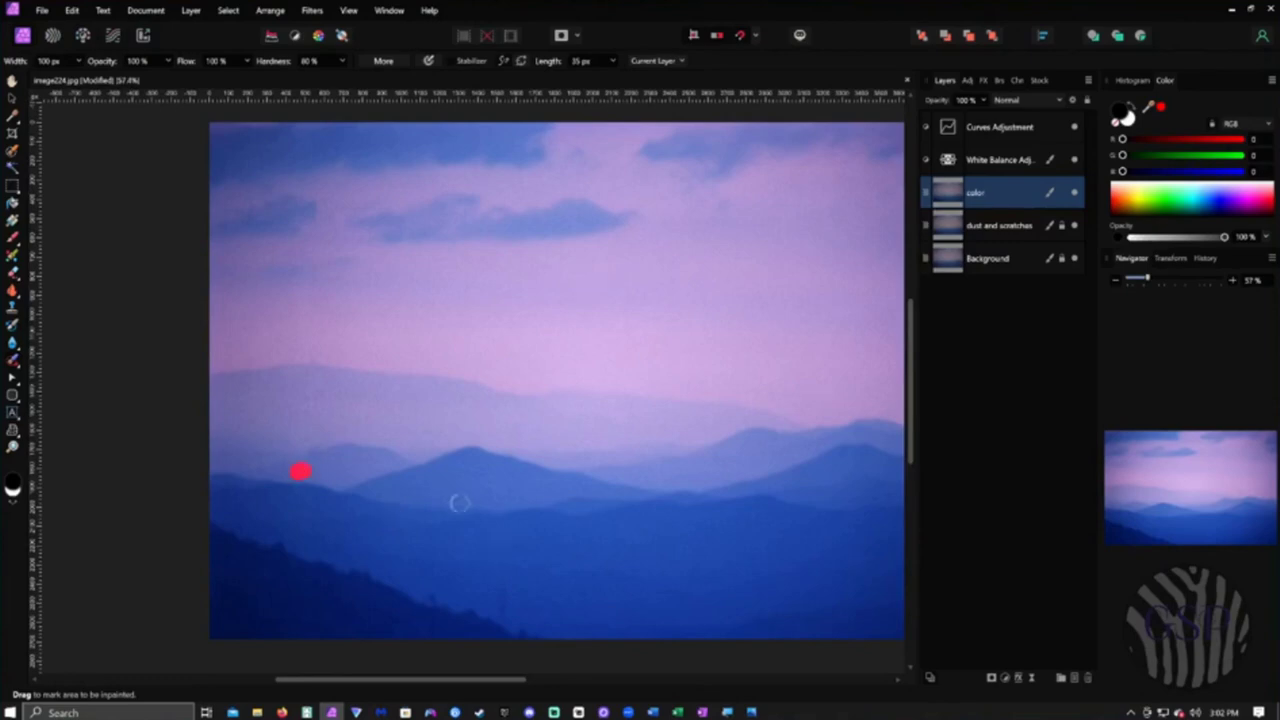
mouse_move(310, 318)
mouse_down()
mouse_move(312, 355)
mouse_move(288, 352)
mouse_move(302, 332)
mouse_move(318, 350)
mouse_up()
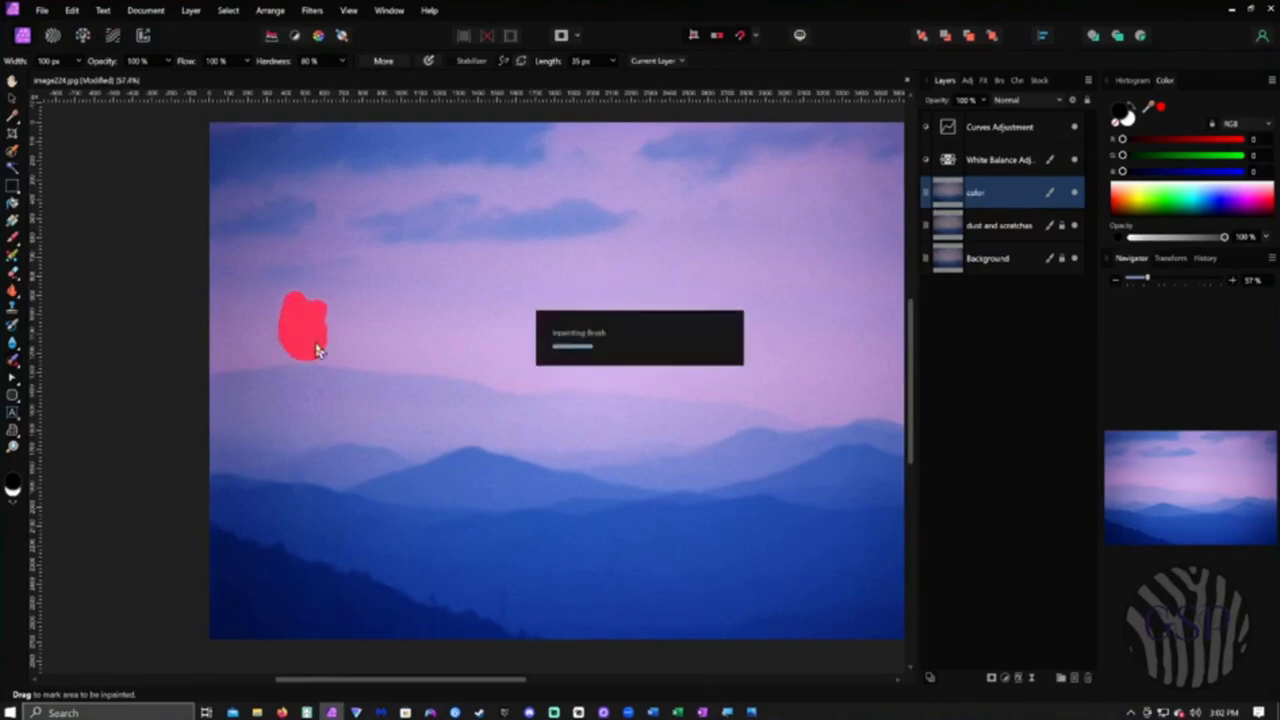
drag(305, 300, 312, 356)
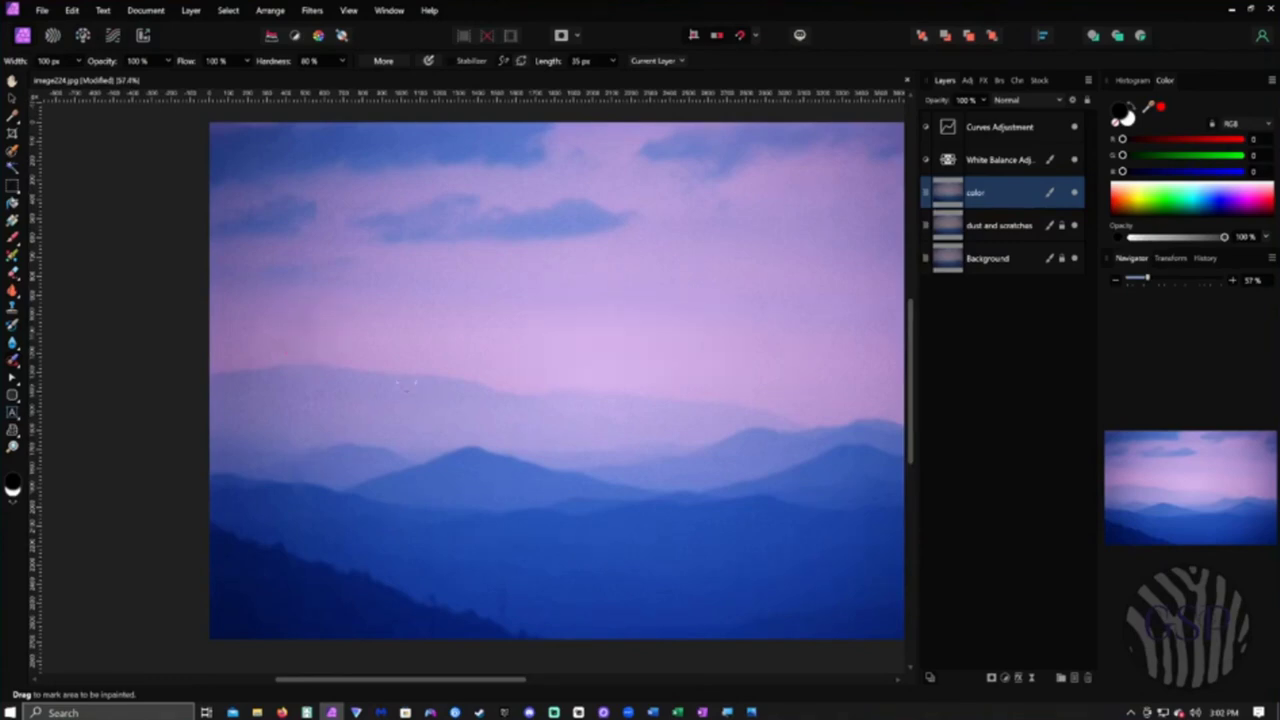
- Clone nearby pink sky over the uneven patch with a 100 px Clone Brush, using 80% and 50% opacity
click(13, 326)
click(63, 62)
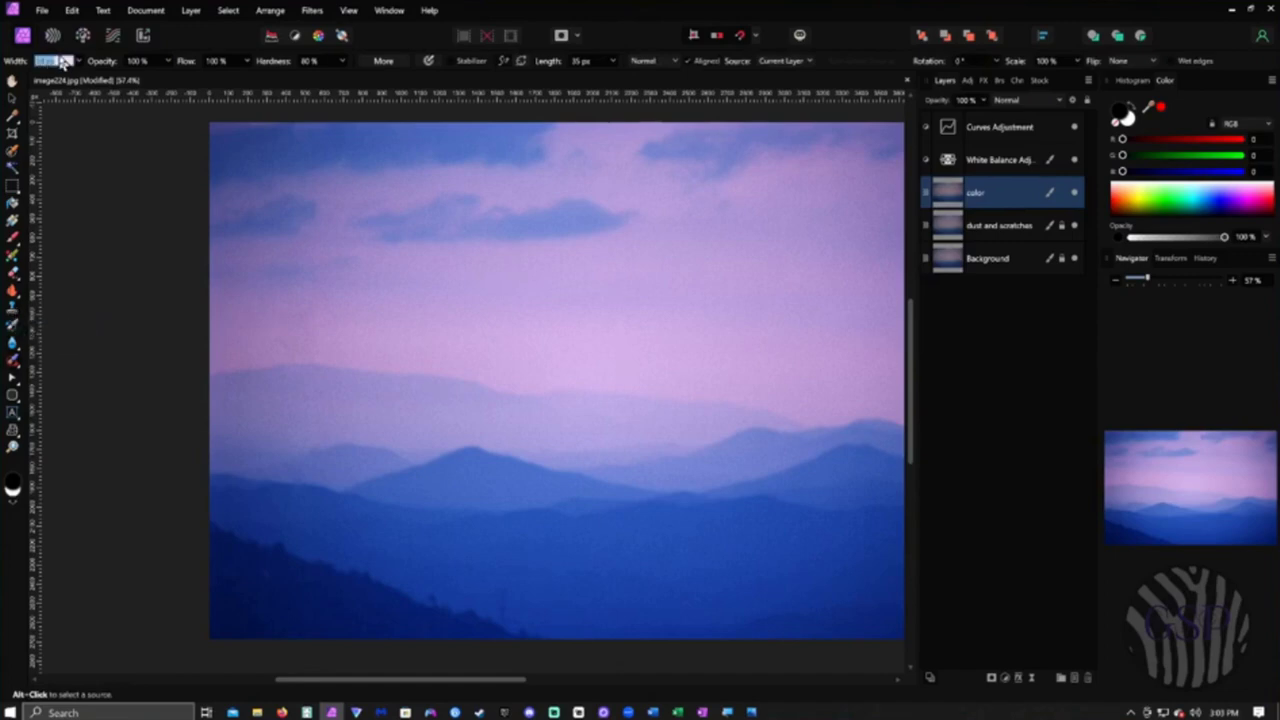
click(141, 62)
text(80)
alt+click(335, 308)
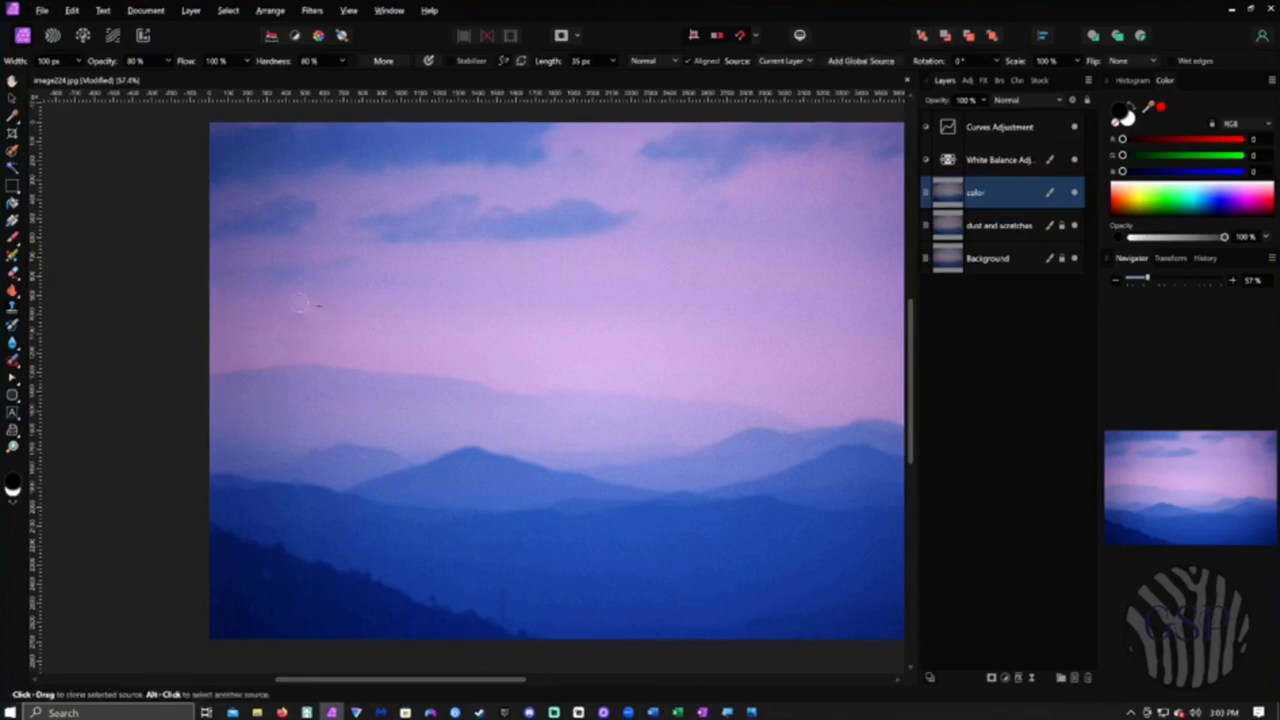
key(5)
- Soften the edges of the cloned sky patch with the Blur Brush at 60 px width and 30% flow
click(12, 343)
click(74, 340)
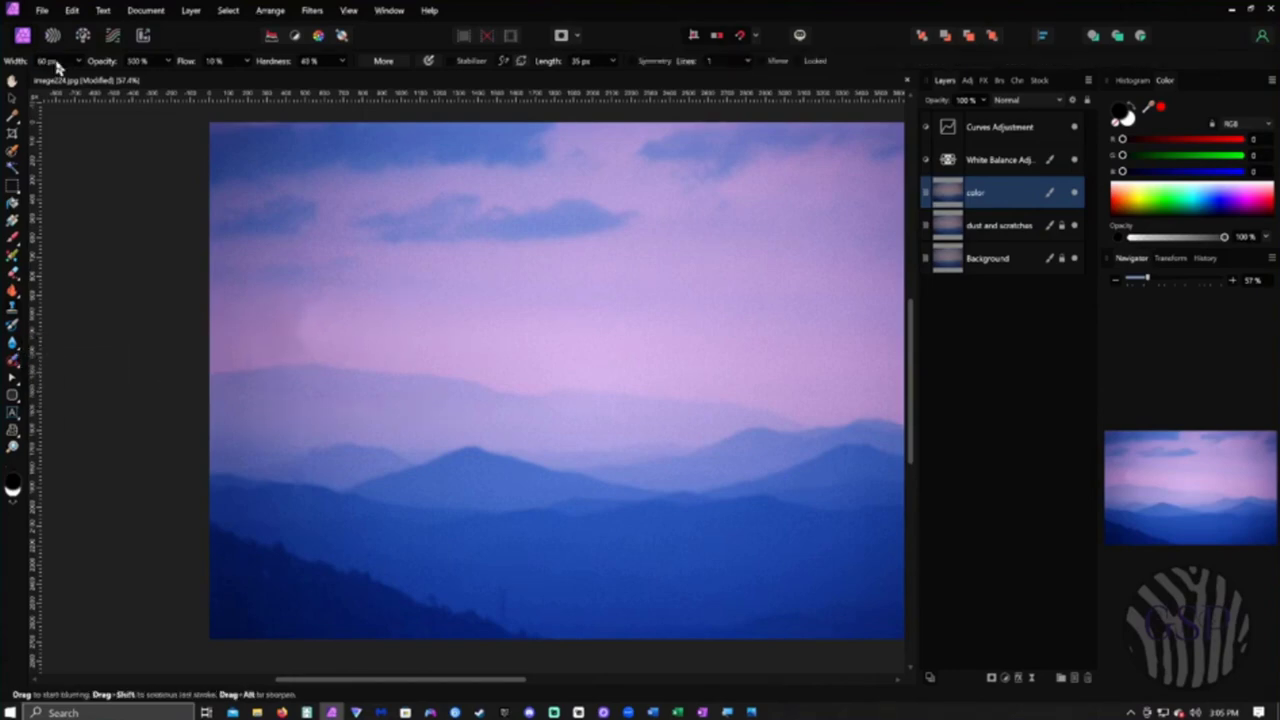
scroll(298, 326, up, 5)
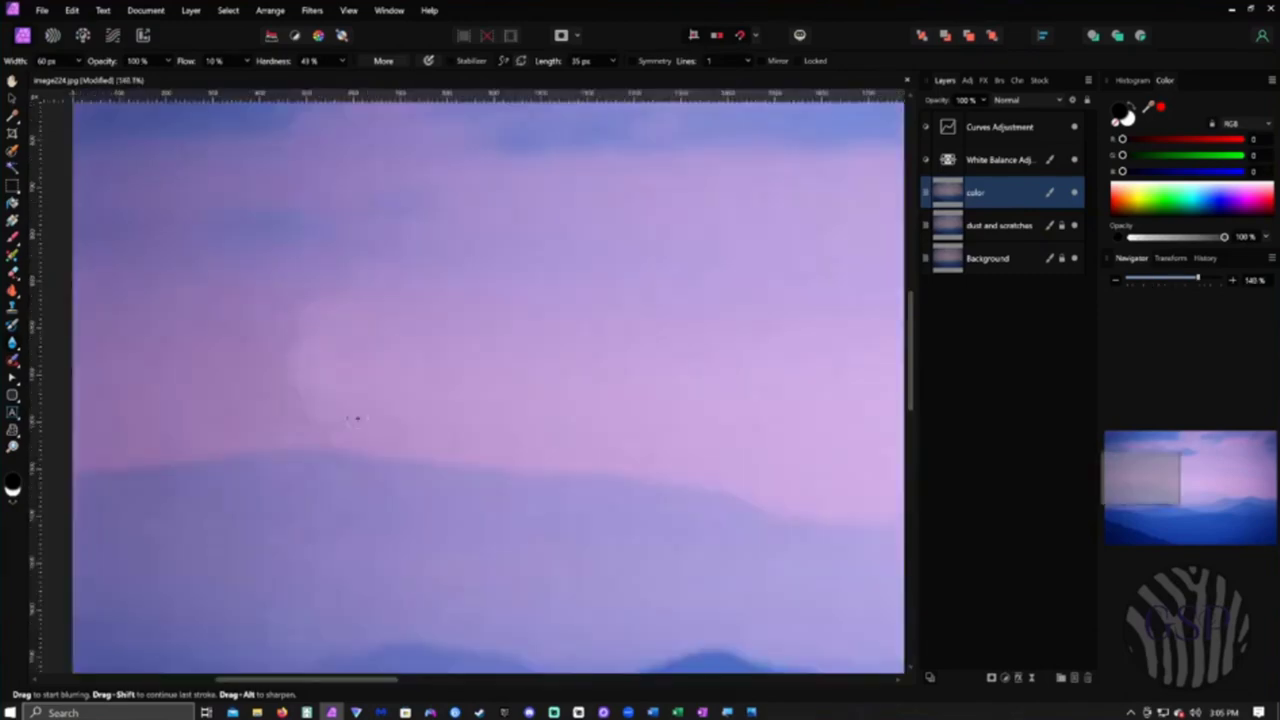
click(12, 343)
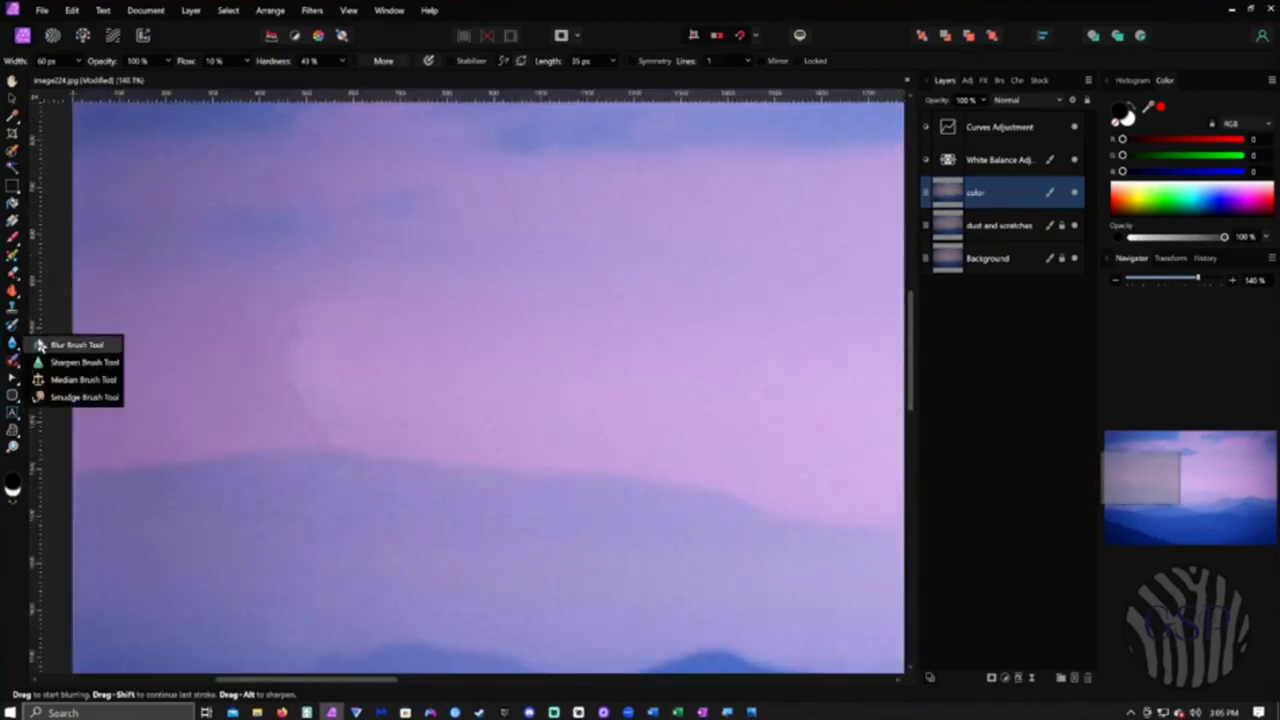
click(74, 340)
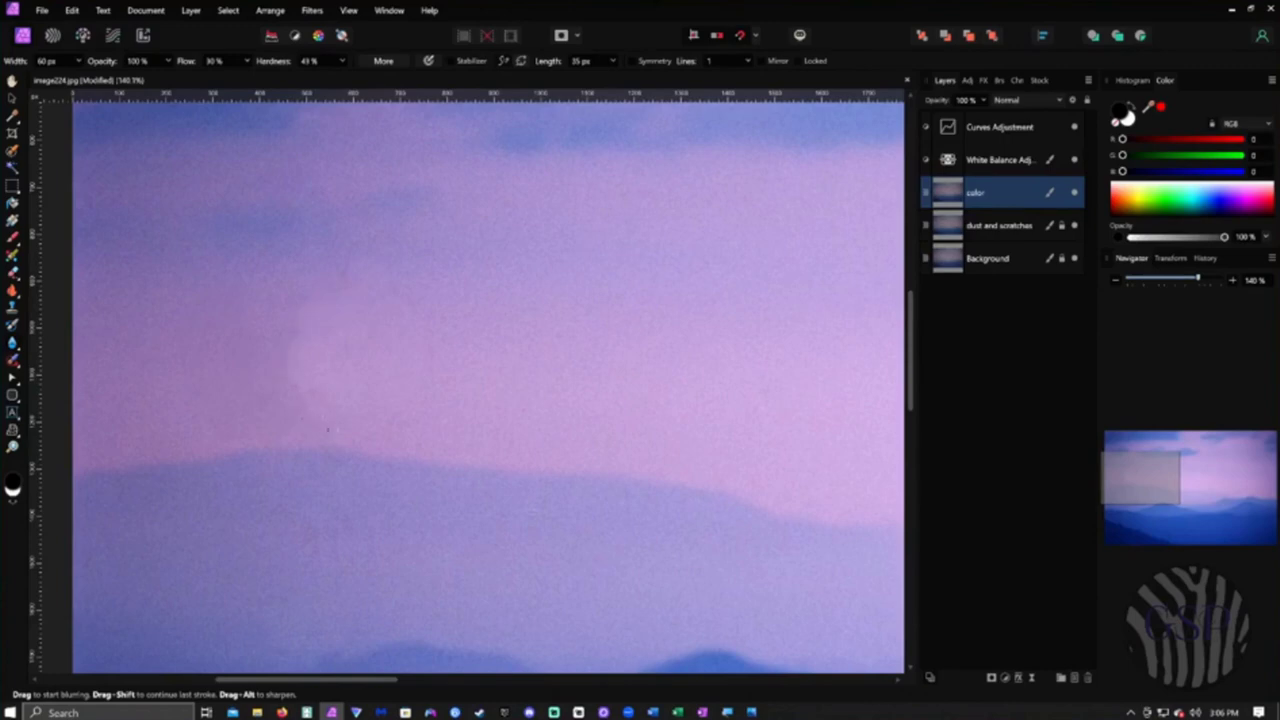
- Clone adjacent sky over the pale patch's edge at 50% opacity and blend the area with the 60 px Blur Brush
click(12, 328)
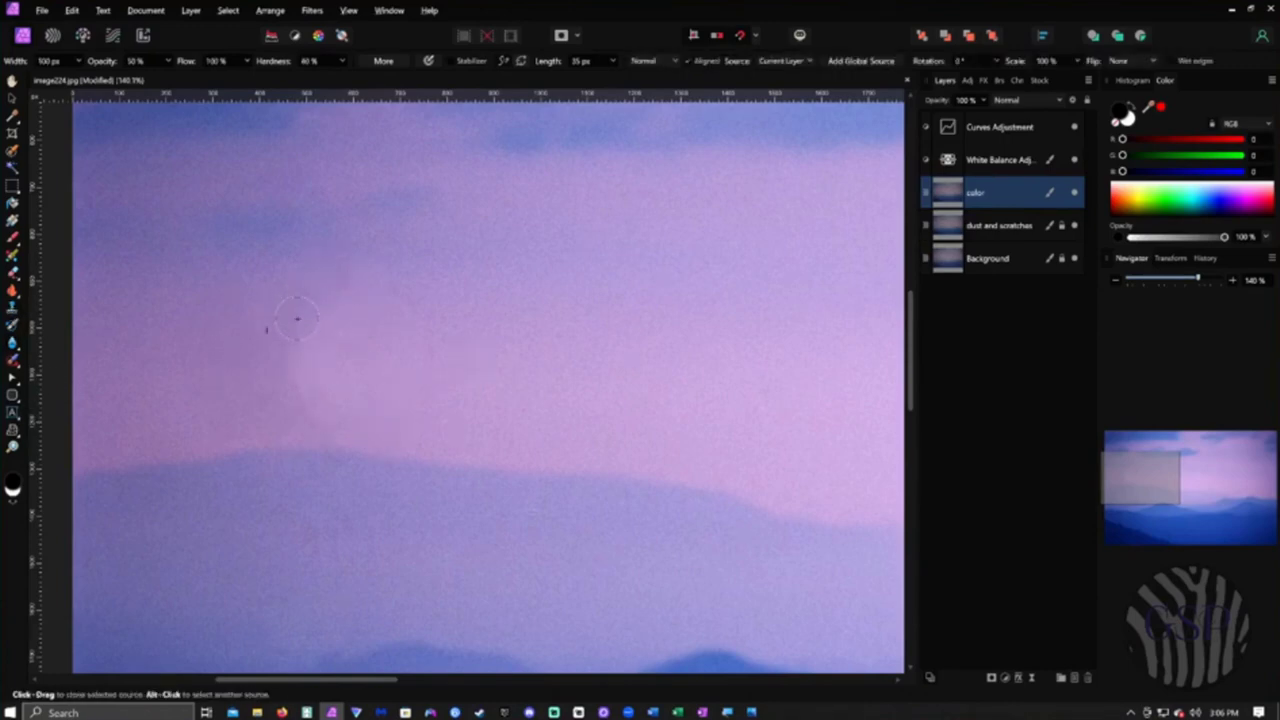
alt+click(384, 307)
drag(322, 317, 318, 303)
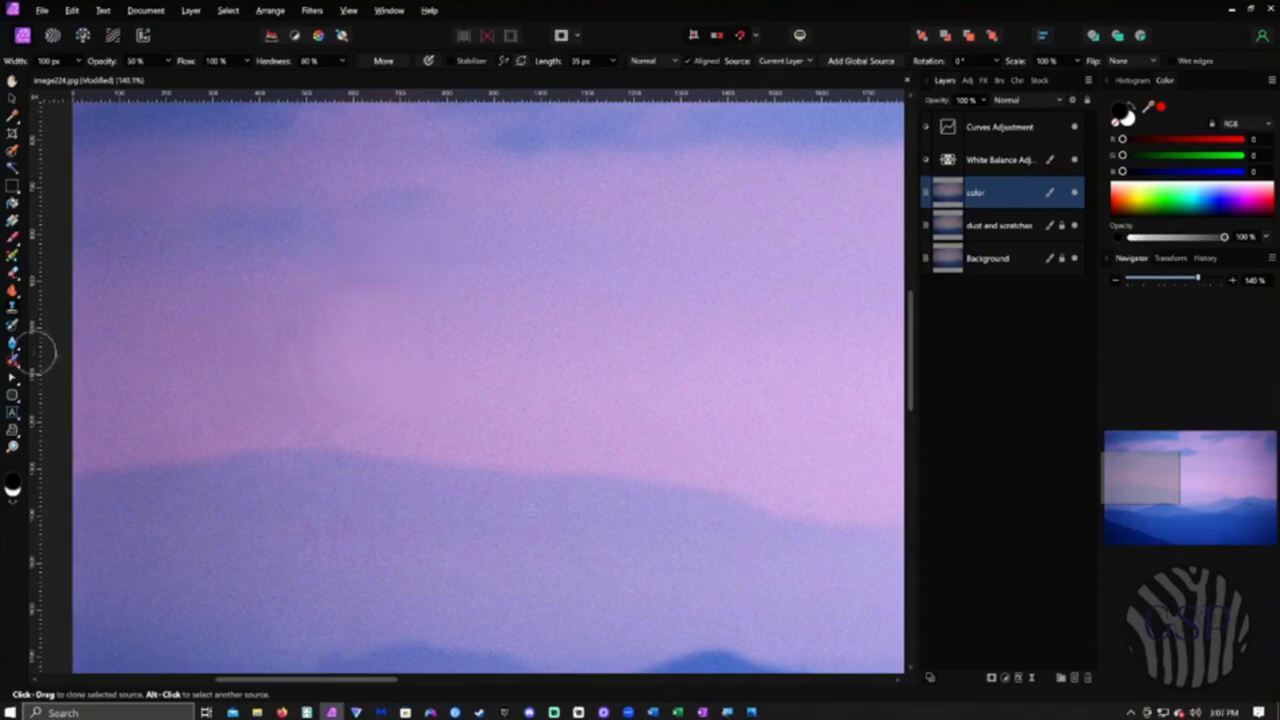
click(13, 326)
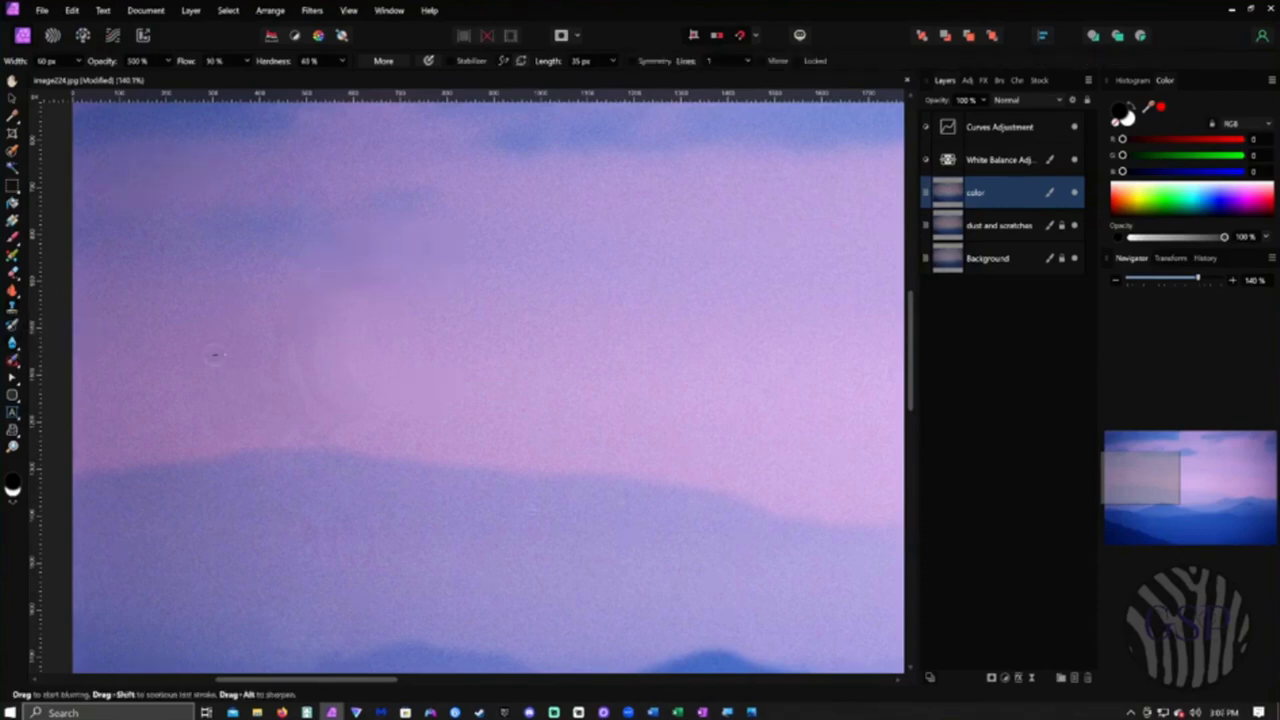
key(s)
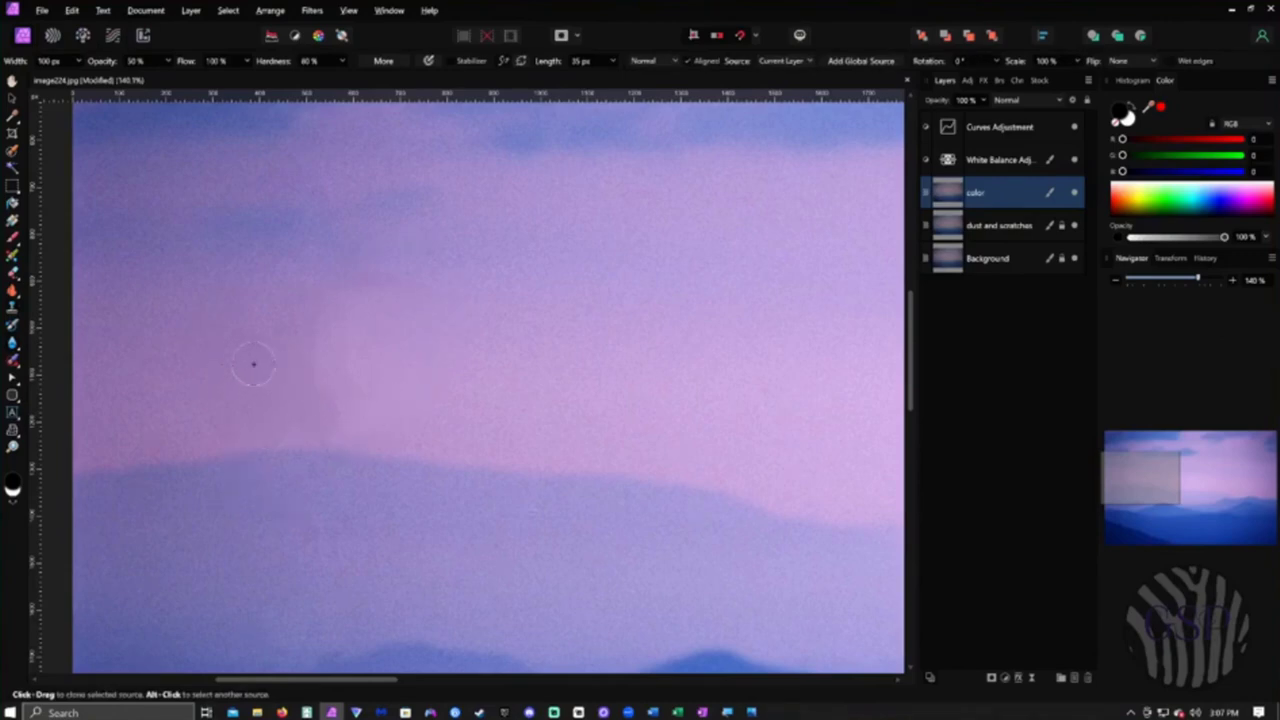
- Try the Sponge Brush, then ready the Dodge Brush at 25% opacity with its flow set to 30%
click(13, 326)
click(70, 329)
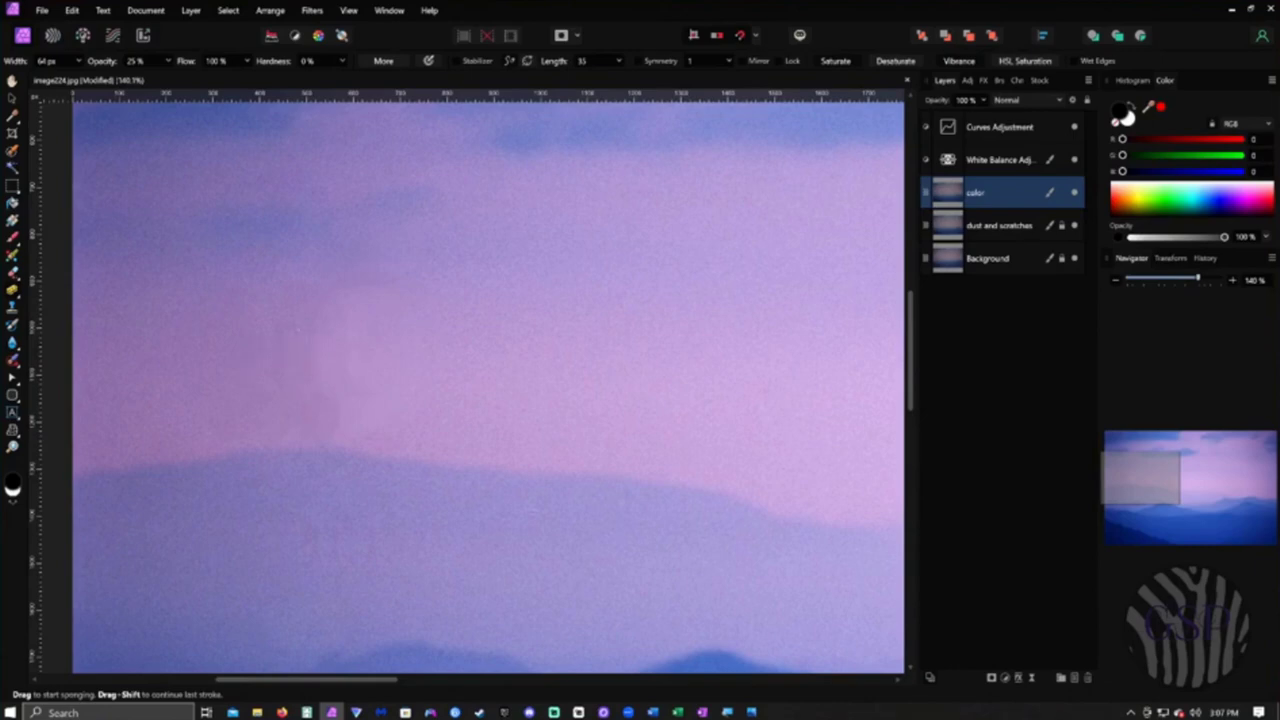
click(27, 315)
click(70, 289)
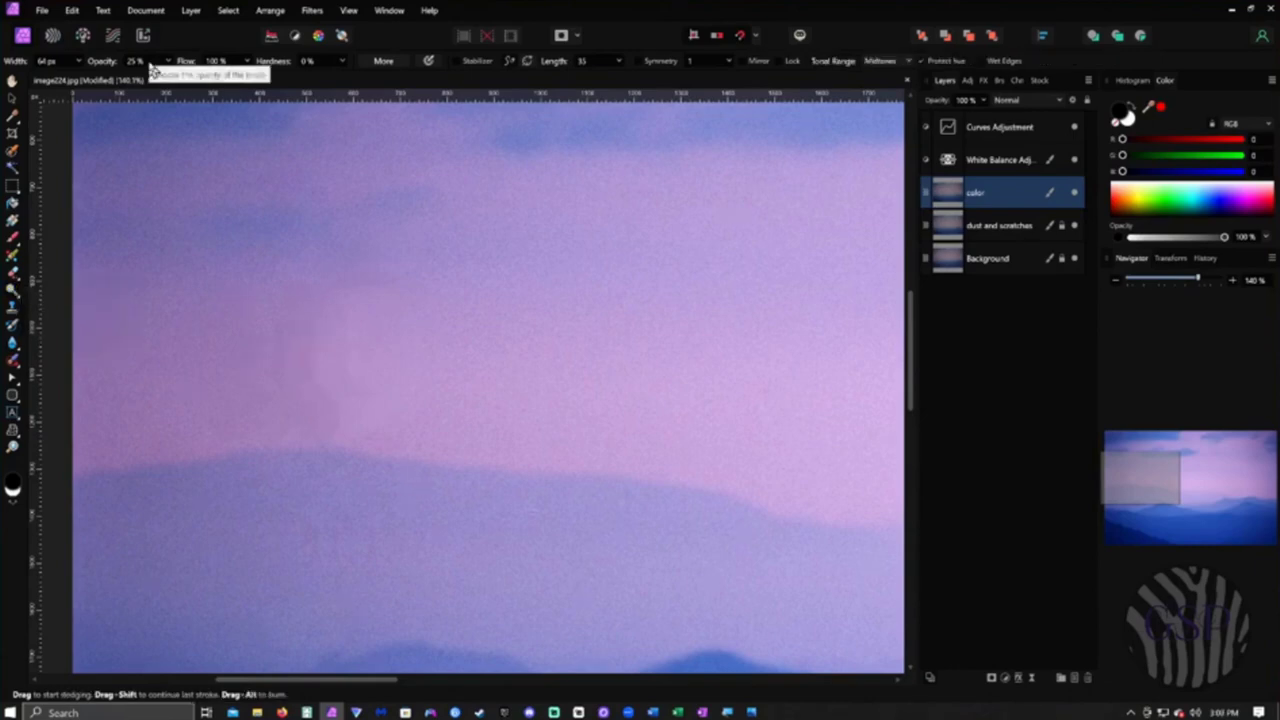
click(222, 61)
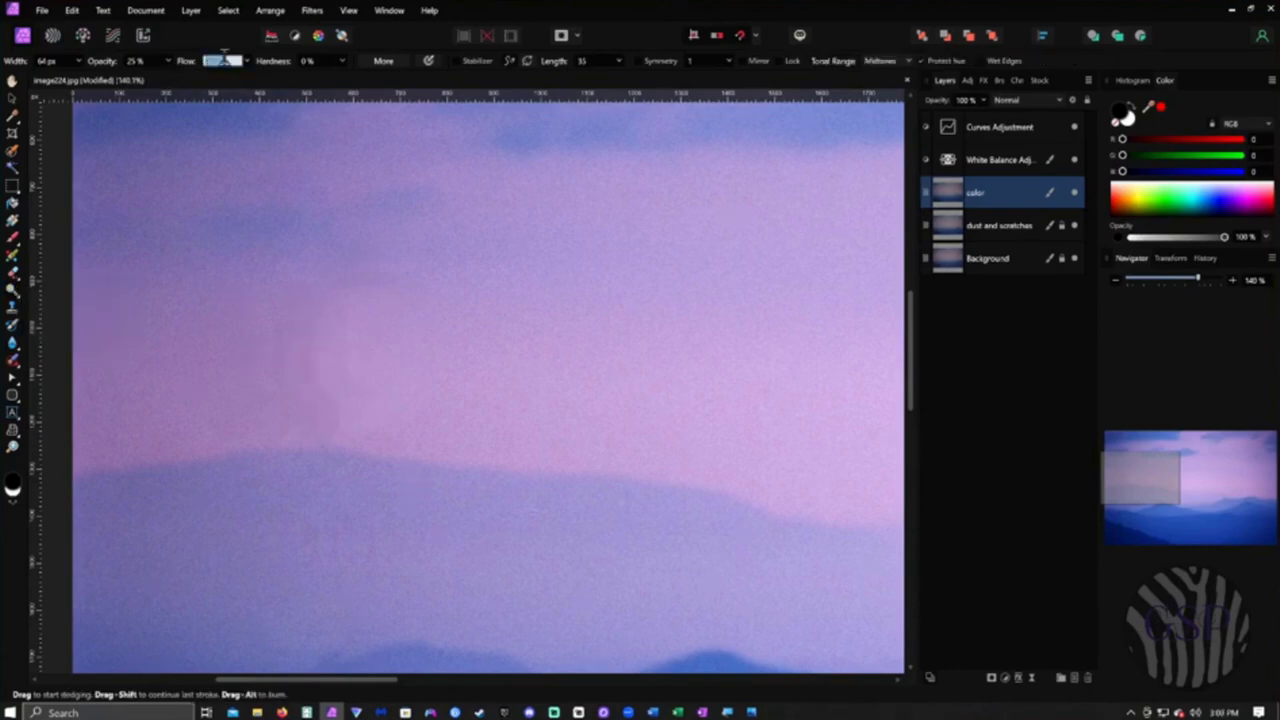
text(30)
key(Return)
- Delete the retouched color layer, duplicate the dust and scratches layer, and name the unlocked copy color
click(1075, 193)
scroll(596, 268, down, 3)
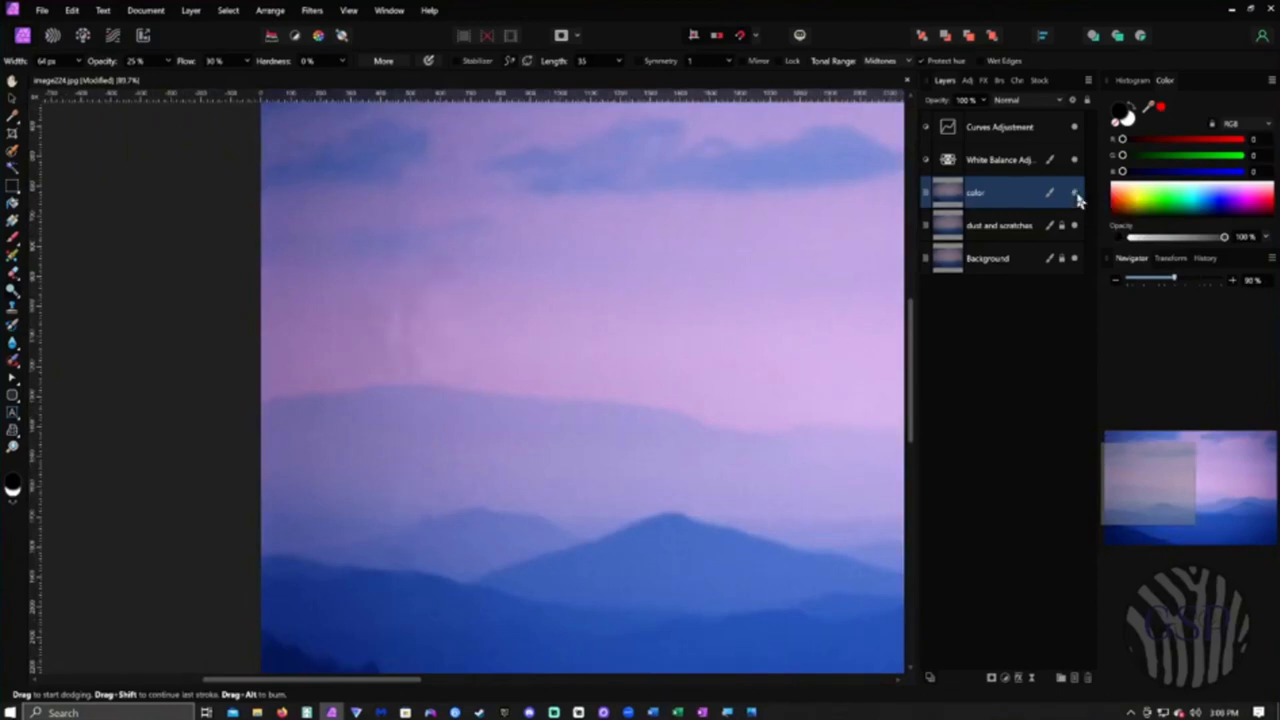
key(Delete)
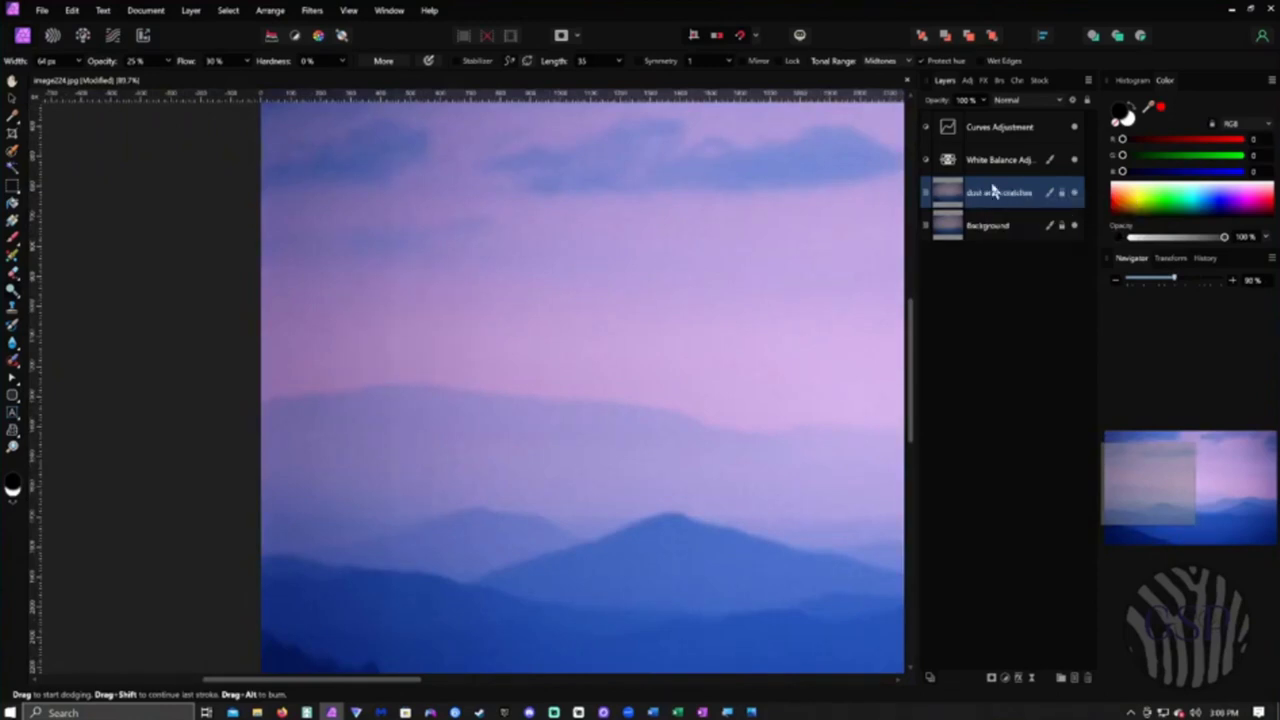
right_click(958, 200)
click(960, 243)
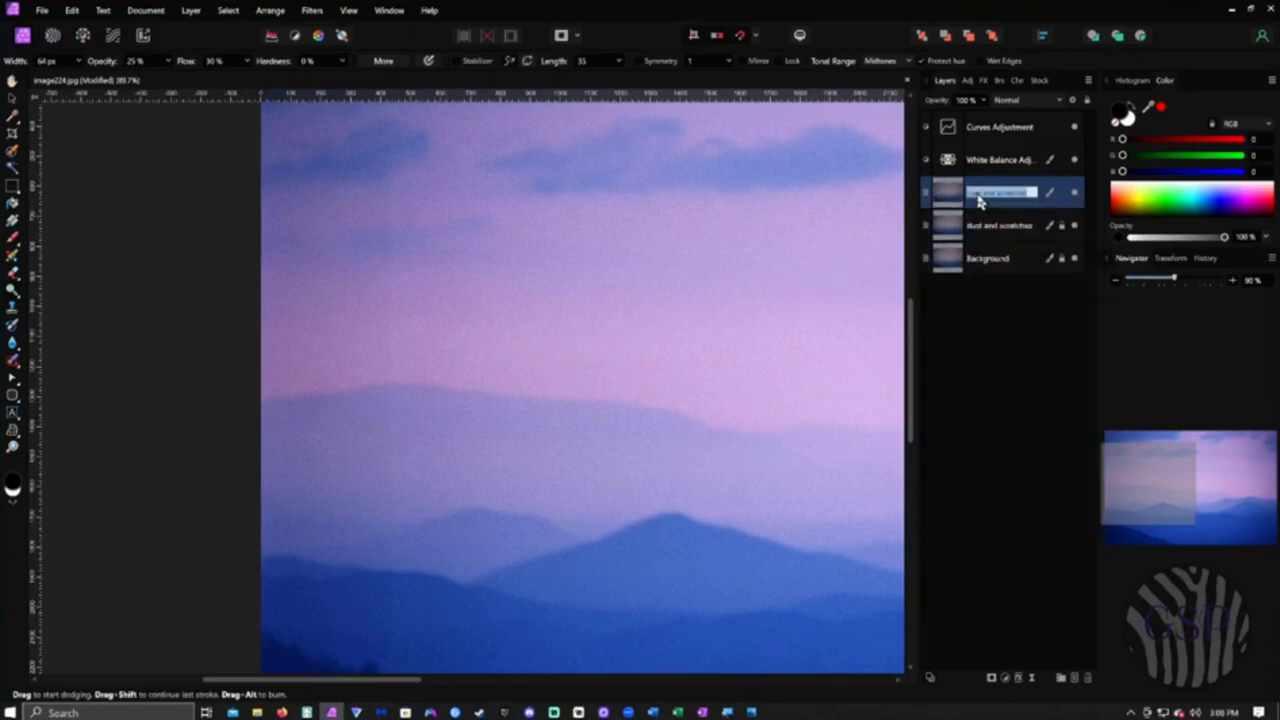
- Set the Clone Brush to 30% flow at 50% opacity and sample the pink sky above the small left-hand cloud
click(13, 361)
scroll(436, 344, up, 3)
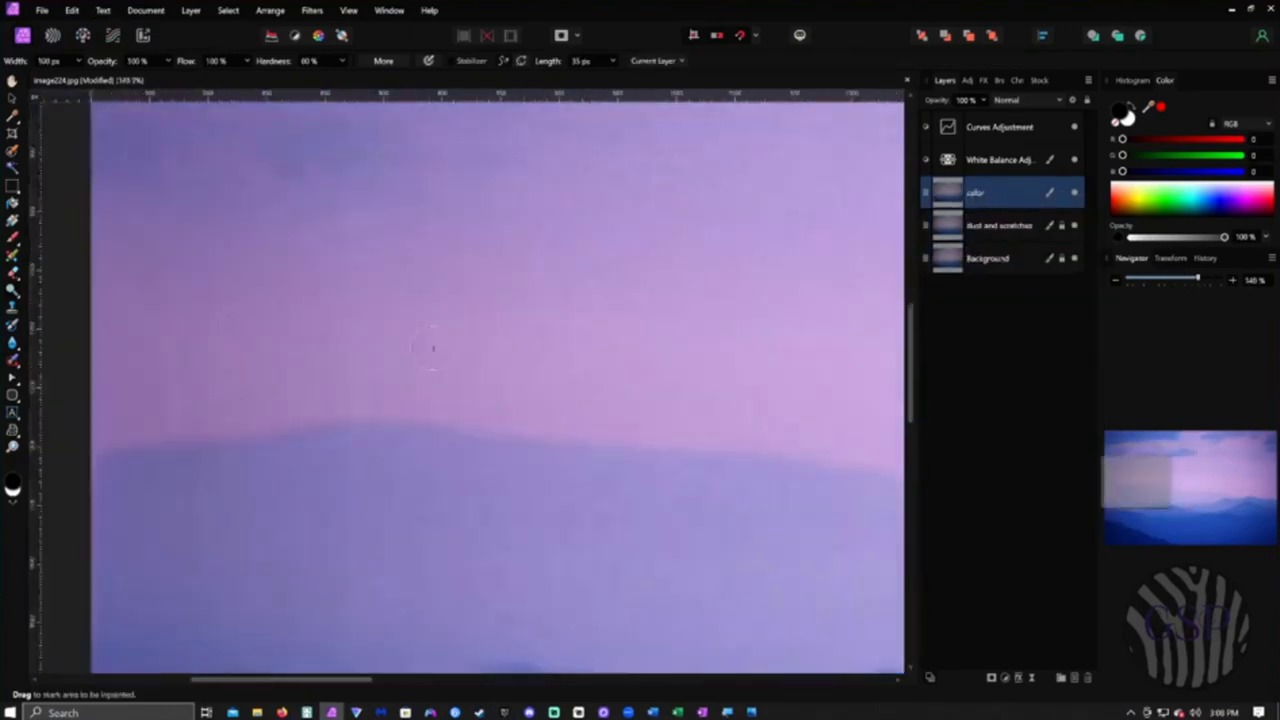
scroll(436, 344, down, 2)
click(13, 309)
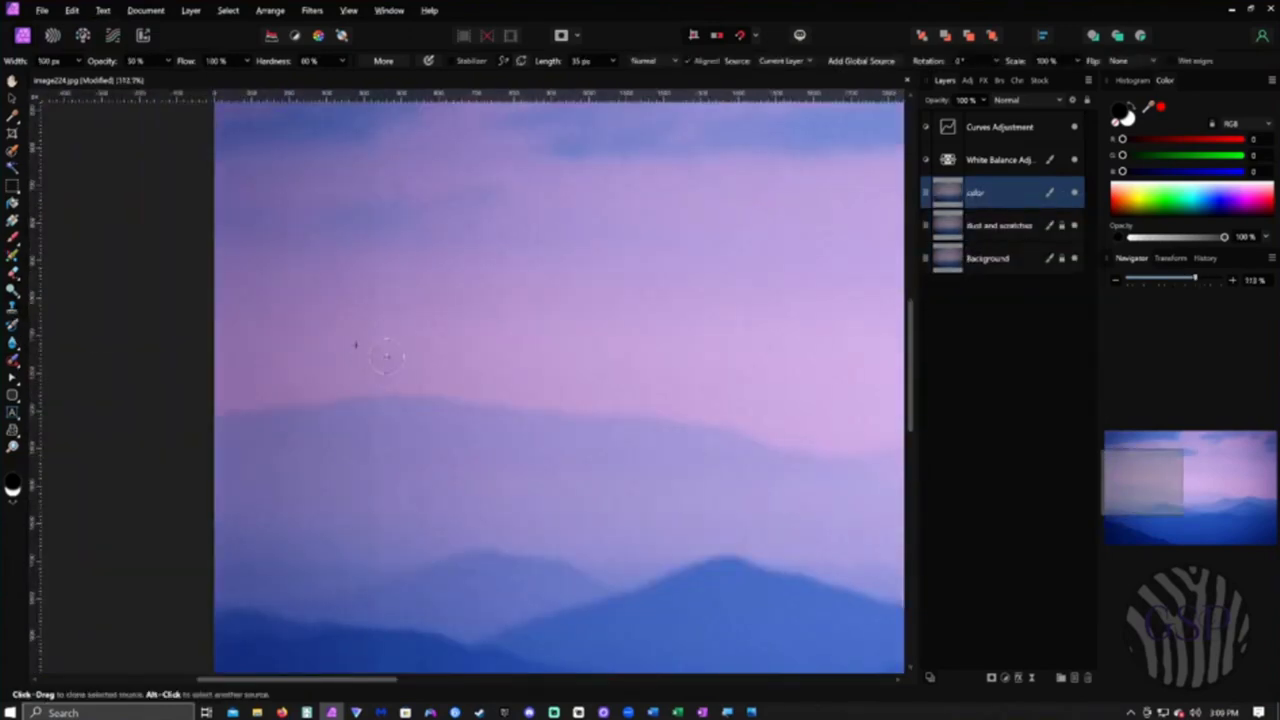
scroll(362, 376, up, 3)
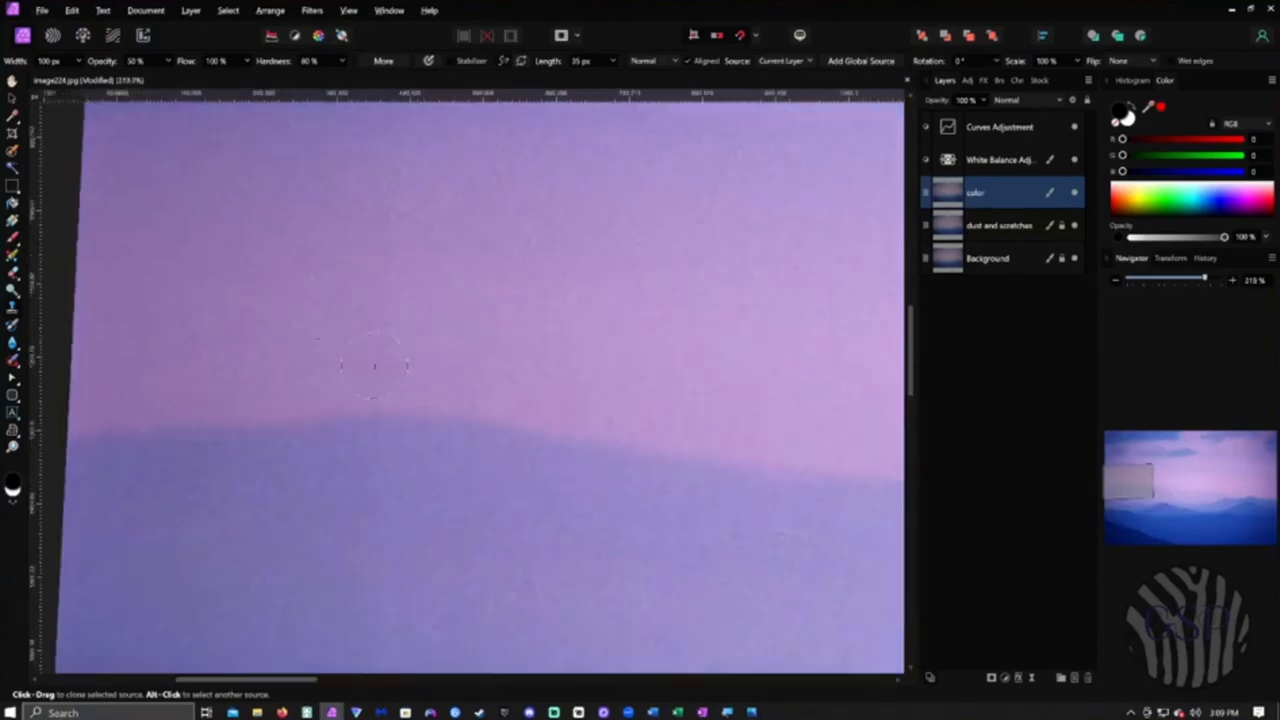
scroll(350, 358, down, 8)
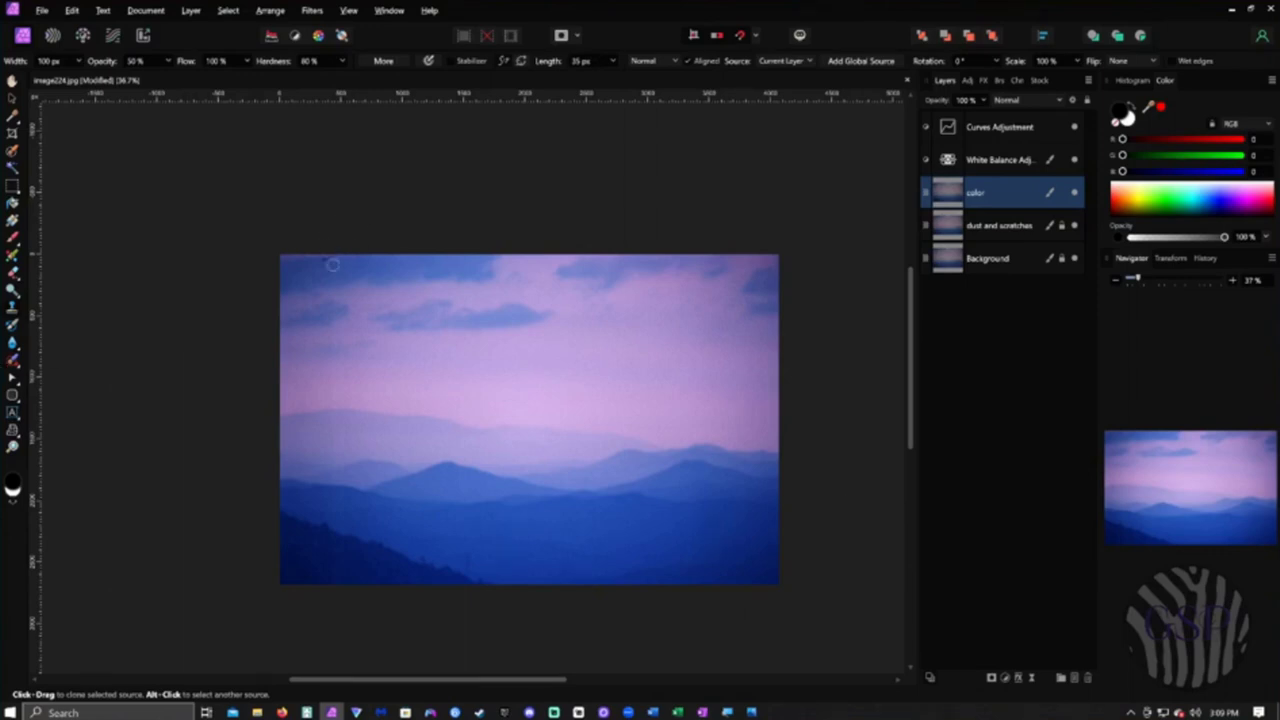
scroll(315, 355, up, 4)
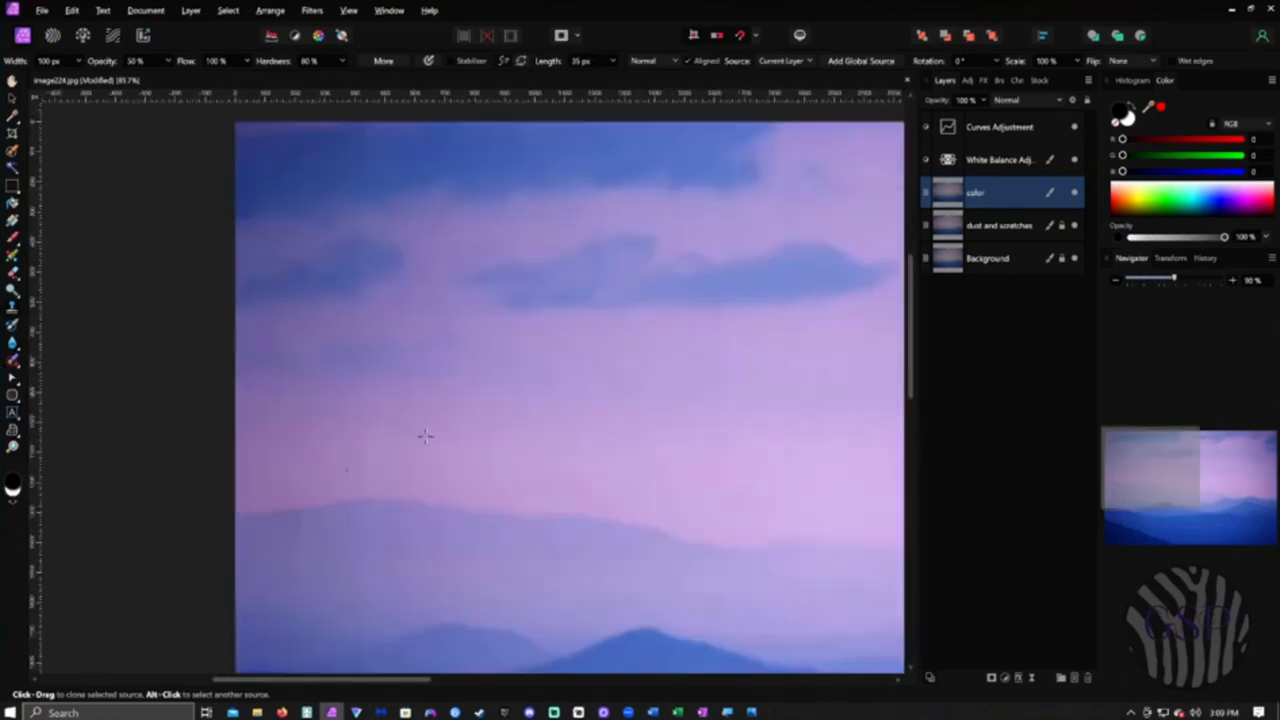
drag(416, 406, 515, 480)
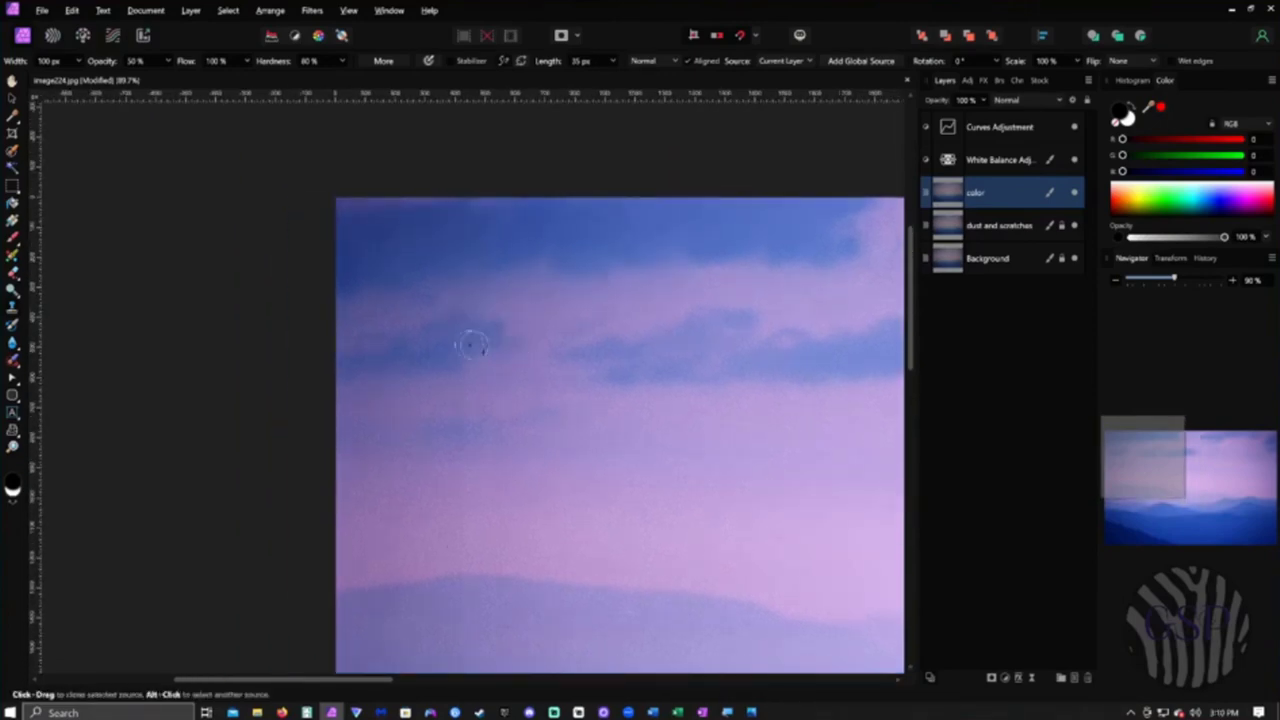
click(215, 61)
text(30)
click(316, 61)
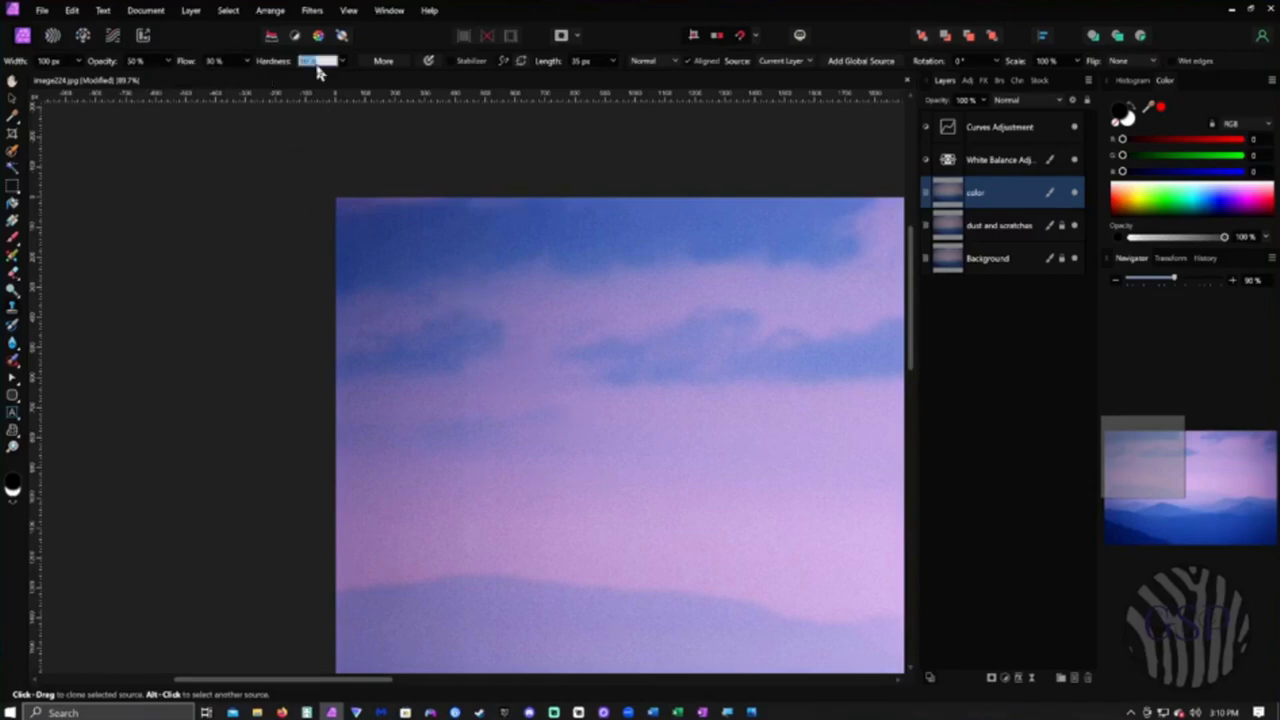
alt+click(457, 294)
scroll(478, 458, up, 2)
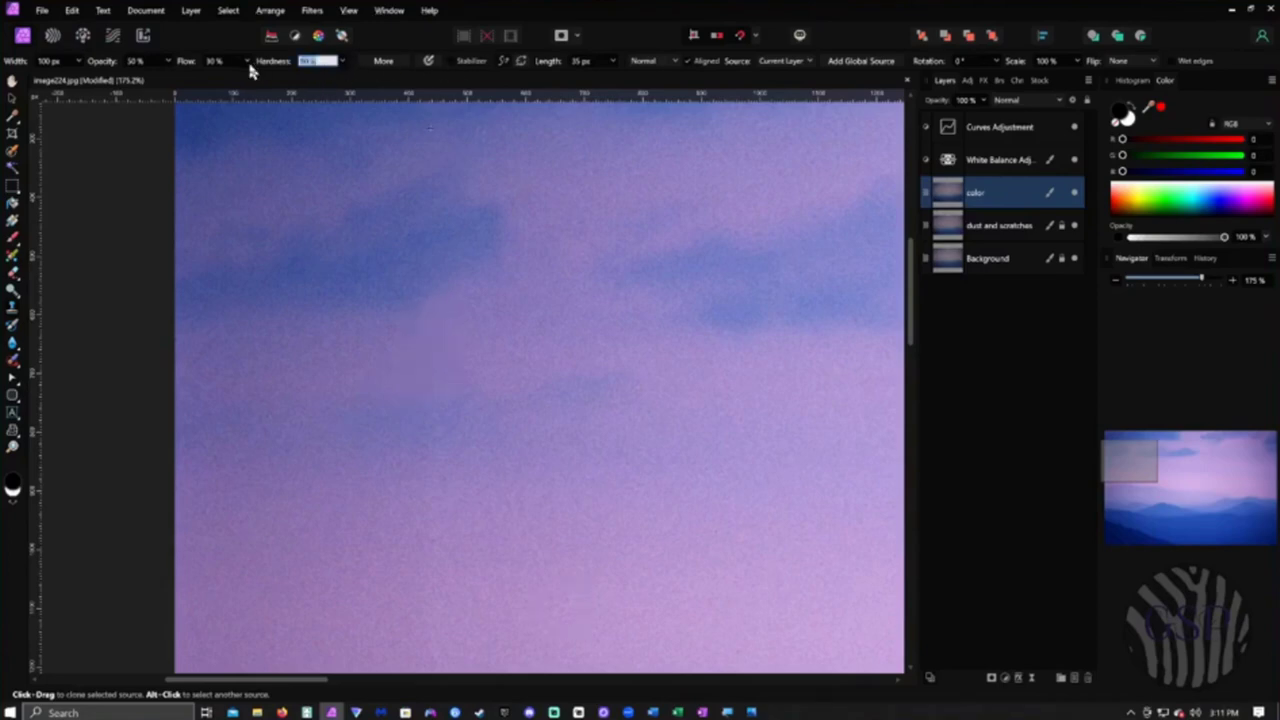
- Try cloning over the patch below the small left-hand cloud at 100% flow, and undo both dabs
click(214, 61)
text(100)
key(Return)
click(435, 321)
click(453, 296)
key(ctrl+z)
key(ctrl+z)
- Inpaint the patch around the small left-hand cloud and the streak in the dark cloud above it
click(232, 61)
click(12, 360)
mouse_move(429, 310)
mouse_down()
mouse_move(440, 348)
mouse_move(441, 322)
mouse_up()
drag(425, 424, 448, 423)
drag(441, 231, 457, 428)
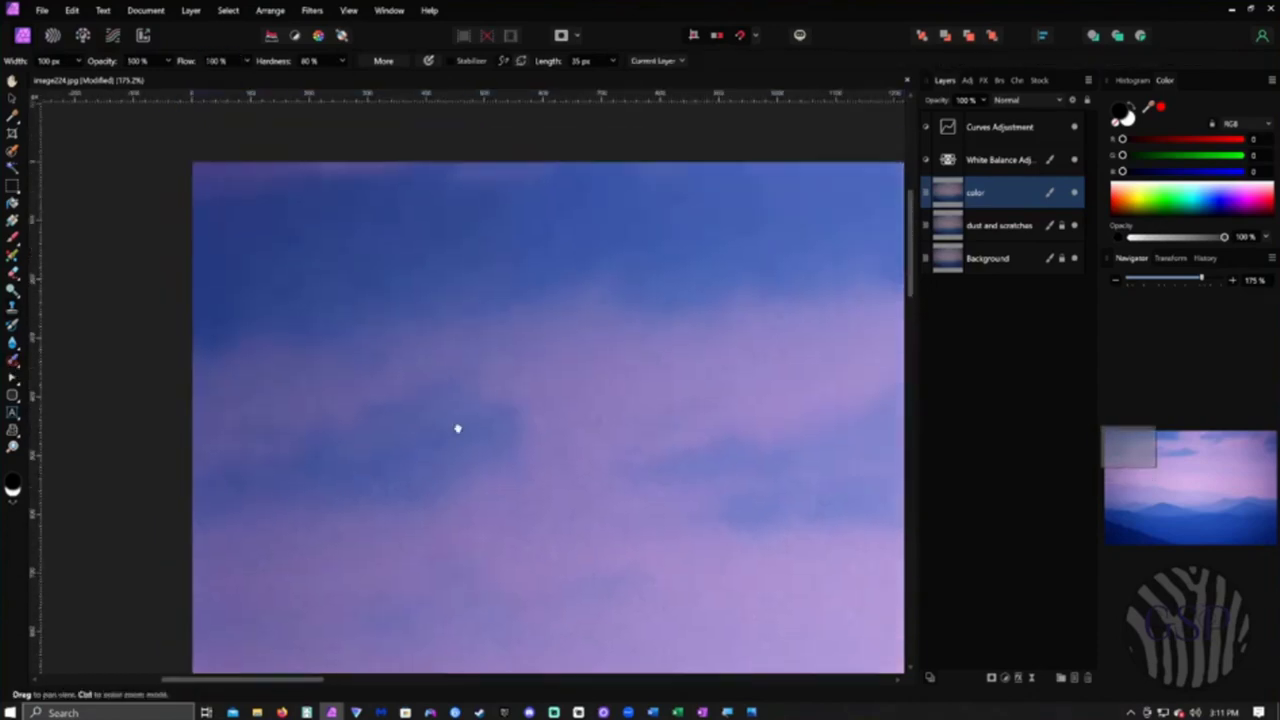
scroll(508, 328, up, 1)
mouse_move(487, 180)
mouse_down()
mouse_move(471, 457)
mouse_move(492, 239)
mouse_up()
- Inpaint the vertical streak running down the distant hill and the leftover marks around it
scroll(543, 343, down, 5)
drag(547, 402, 575, 163)
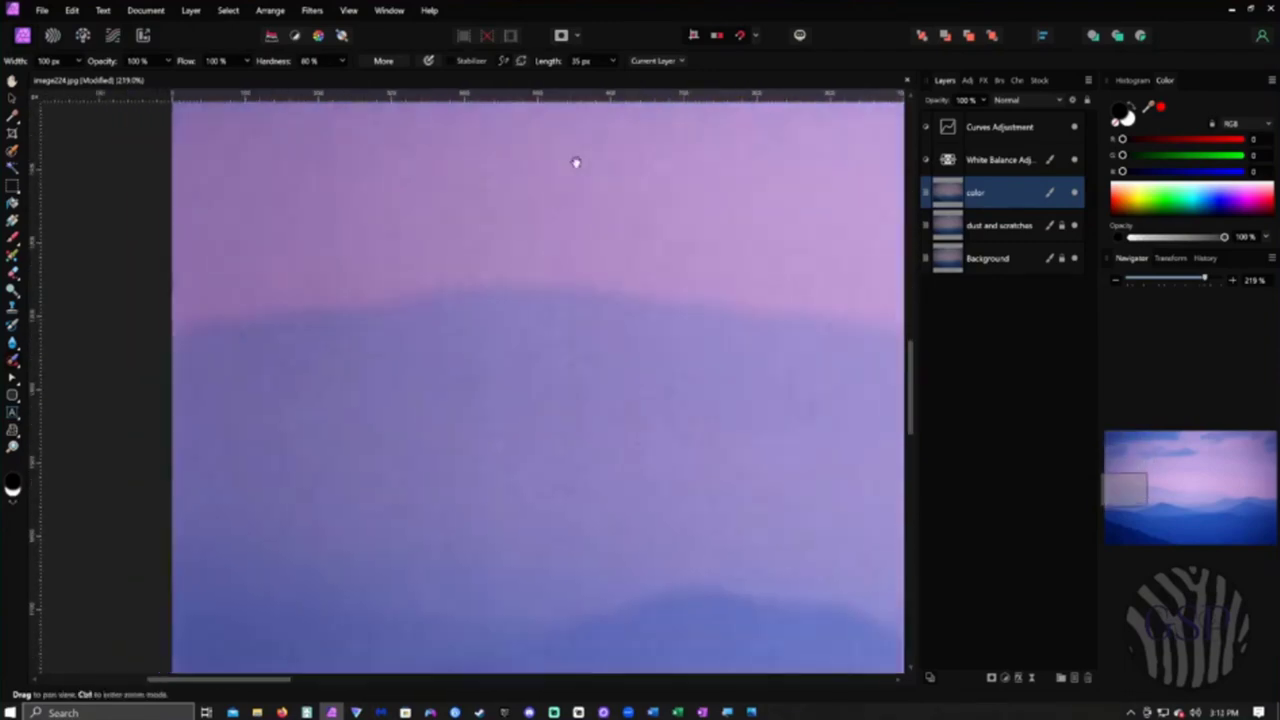
drag(504, 320, 503, 580)
scroll(645, 437, down, 4)
drag(645, 437, 586, 427)
mouse_move(560, 377)
mouse_down()
mouse_move(541, 481)
mouse_move(611, 404)
mouse_up()
drag(566, 238, 558, 200)
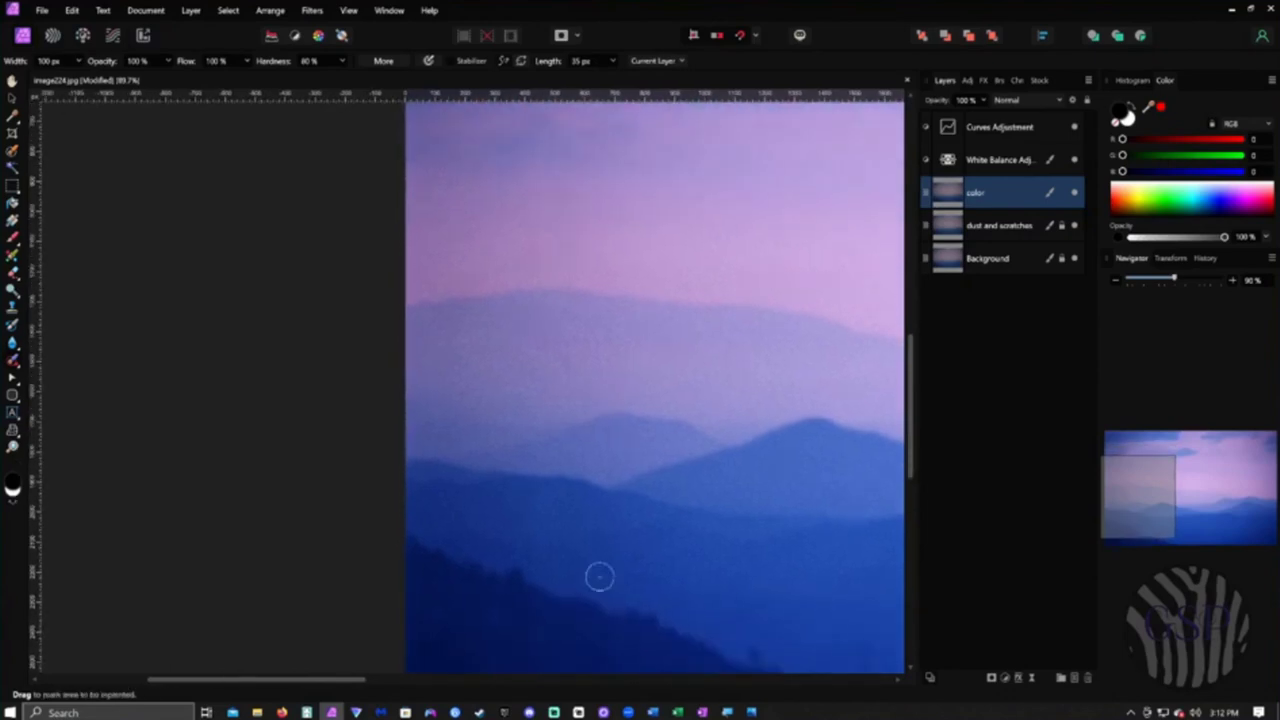
- Inpaint the remaining uneven spots in the pink sky just above the distant hill
drag(771, 457, 632, 554)
scroll(462, 553, down, 3)
drag(440, 413, 441, 465)
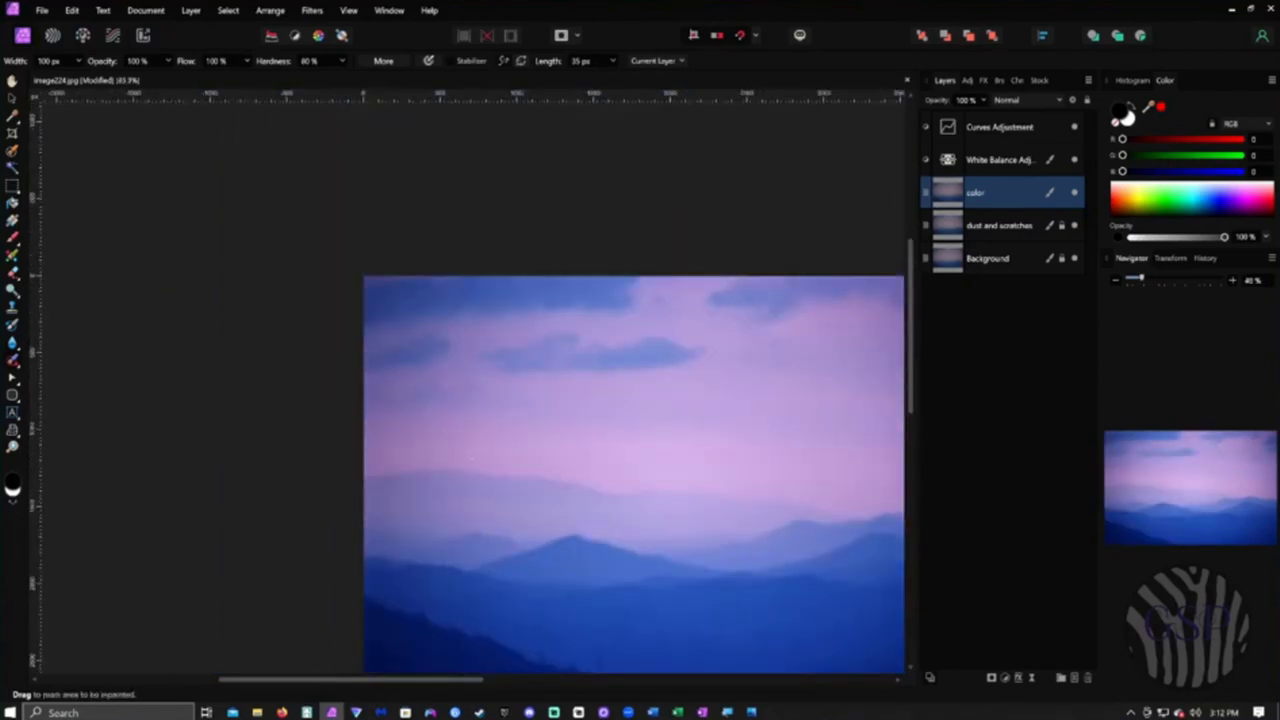
drag(468, 562, 565, 489)
scroll(553, 390, up, 3)
mouse_move(552, 350)
mouse_down()
mouse_move(519, 350)
mouse_move(523, 377)
mouse_move(540, 373)
mouse_up()
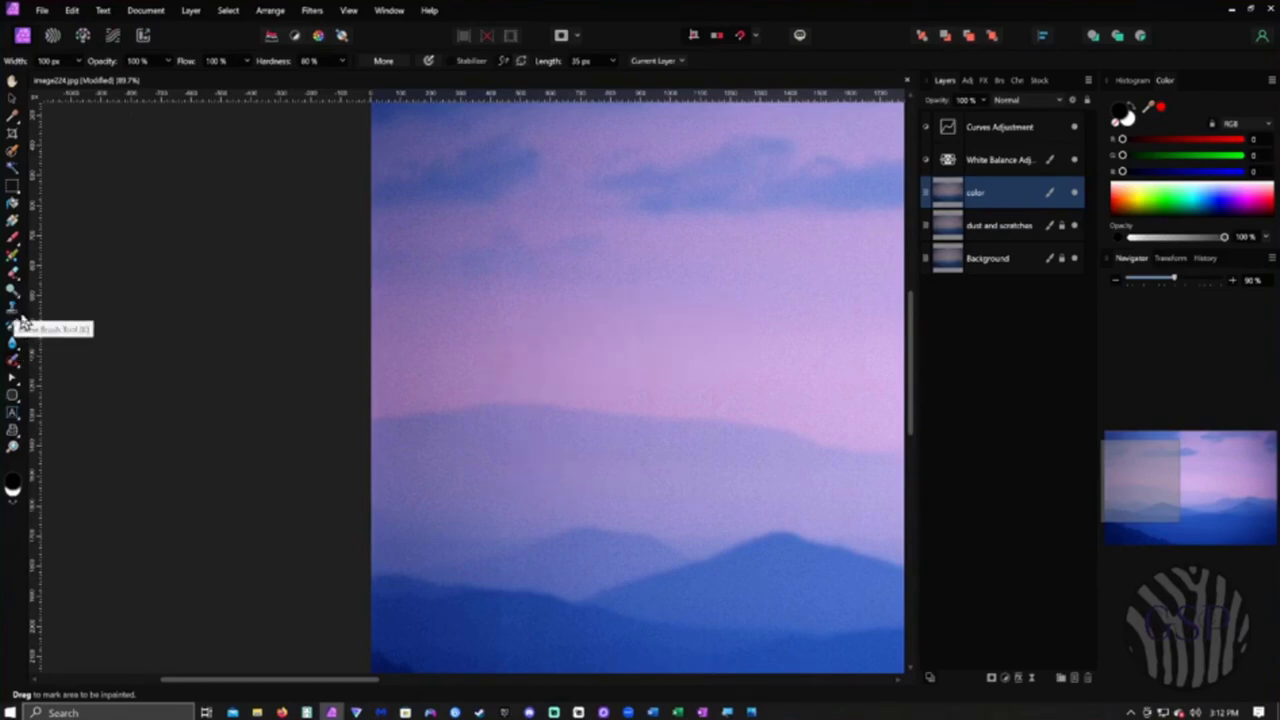
- Configure the Blur Brush with 80% flow, 50% hardness and 100 px width for softening the left-hand sky
click(19, 354)
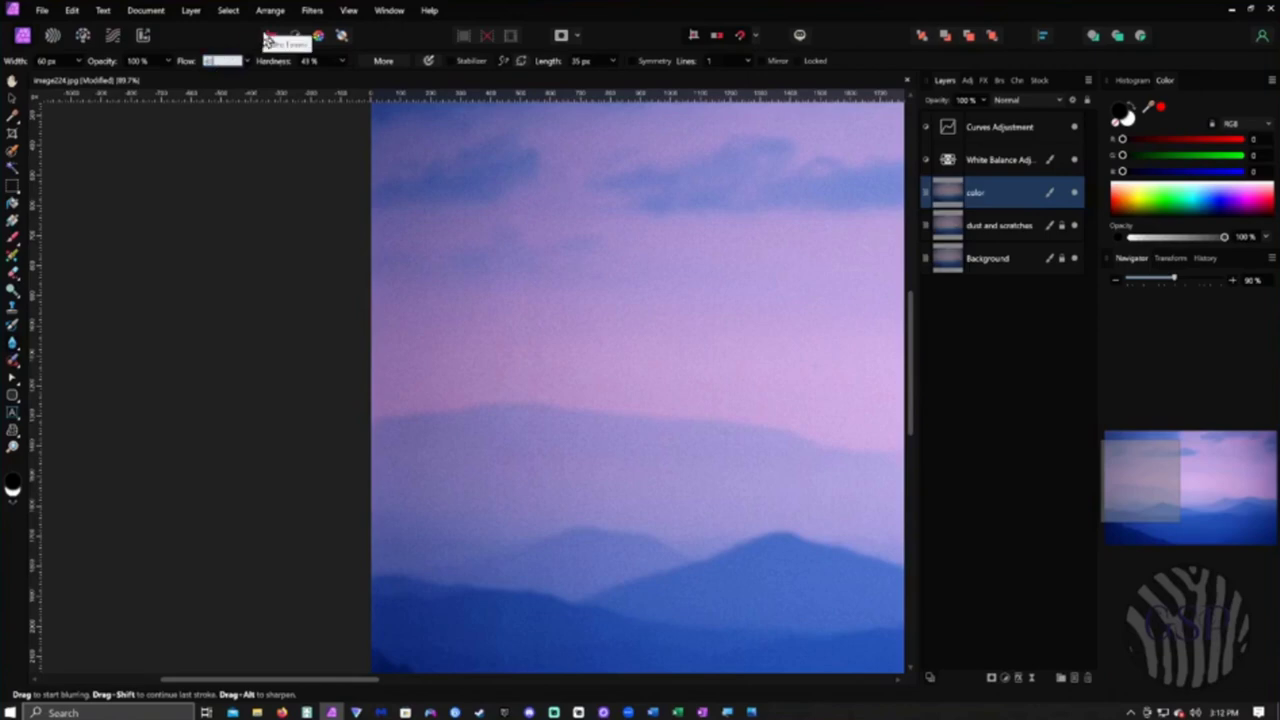
click(311, 61)
text(50)
key(Return)
scroll(538, 387, up, 3)
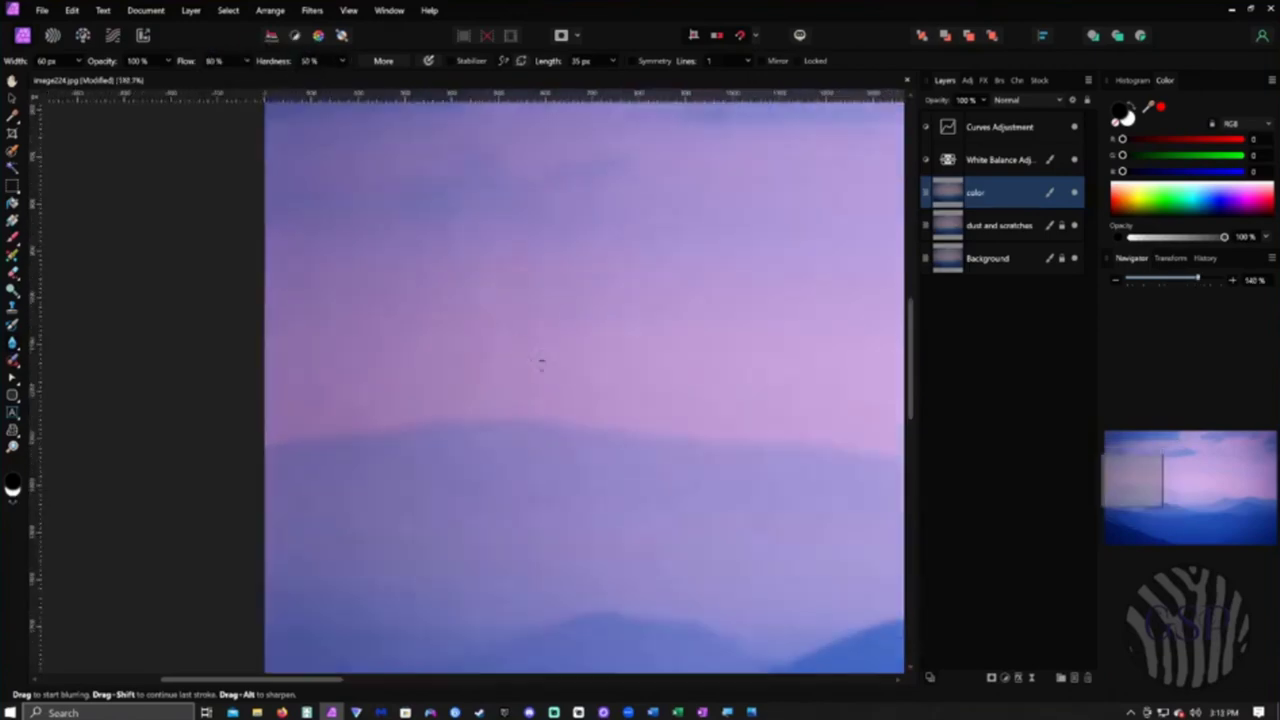
scroll(605, 417, down, 5)
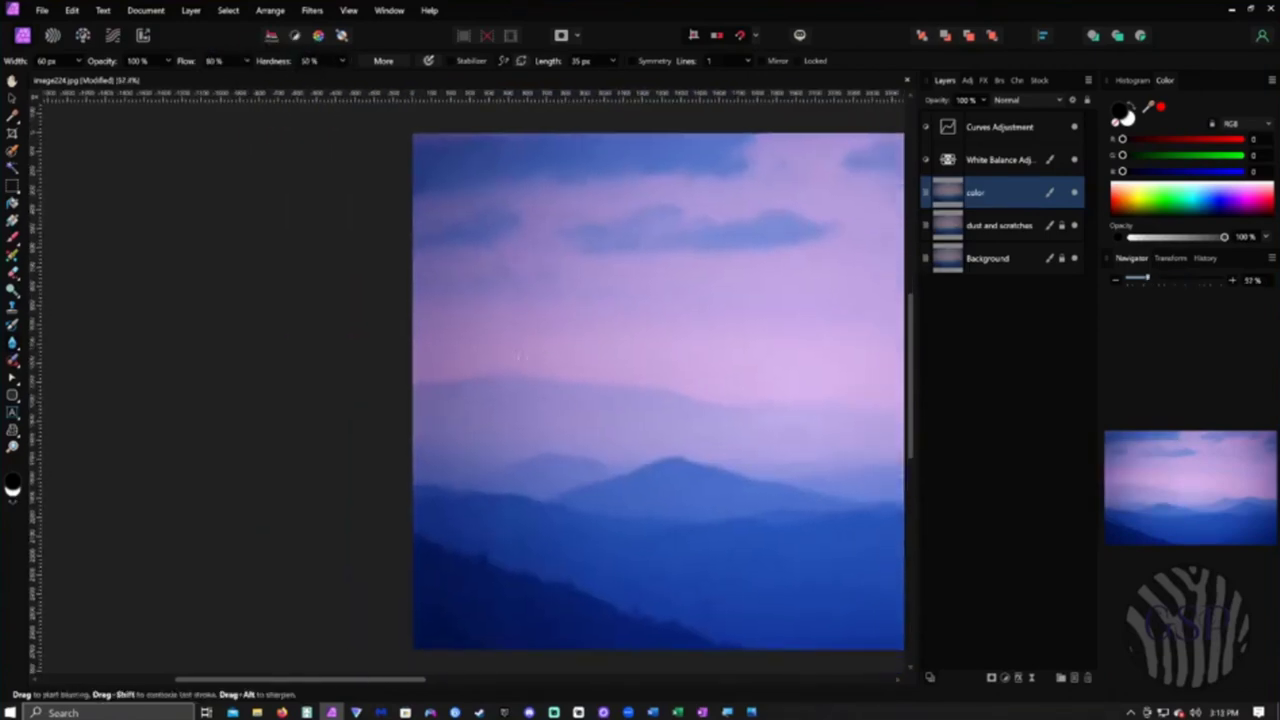
key(bracketright)
key(bracketright)
key(bracketright)
key(bracketright)
drag(509, 352, 478, 398)
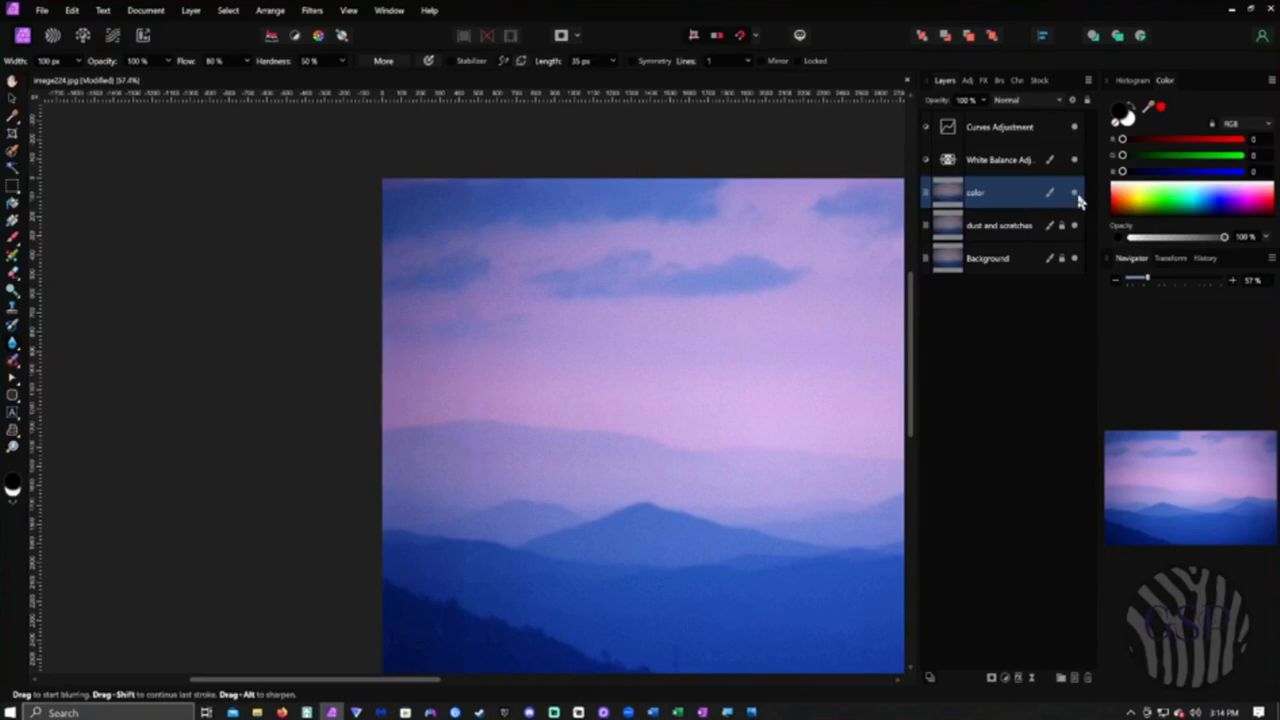
- Set the Blur Brush's hardness to 80% and toggle the color layer's visibility to compare the retouching
scroll(497, 269, down, 5)
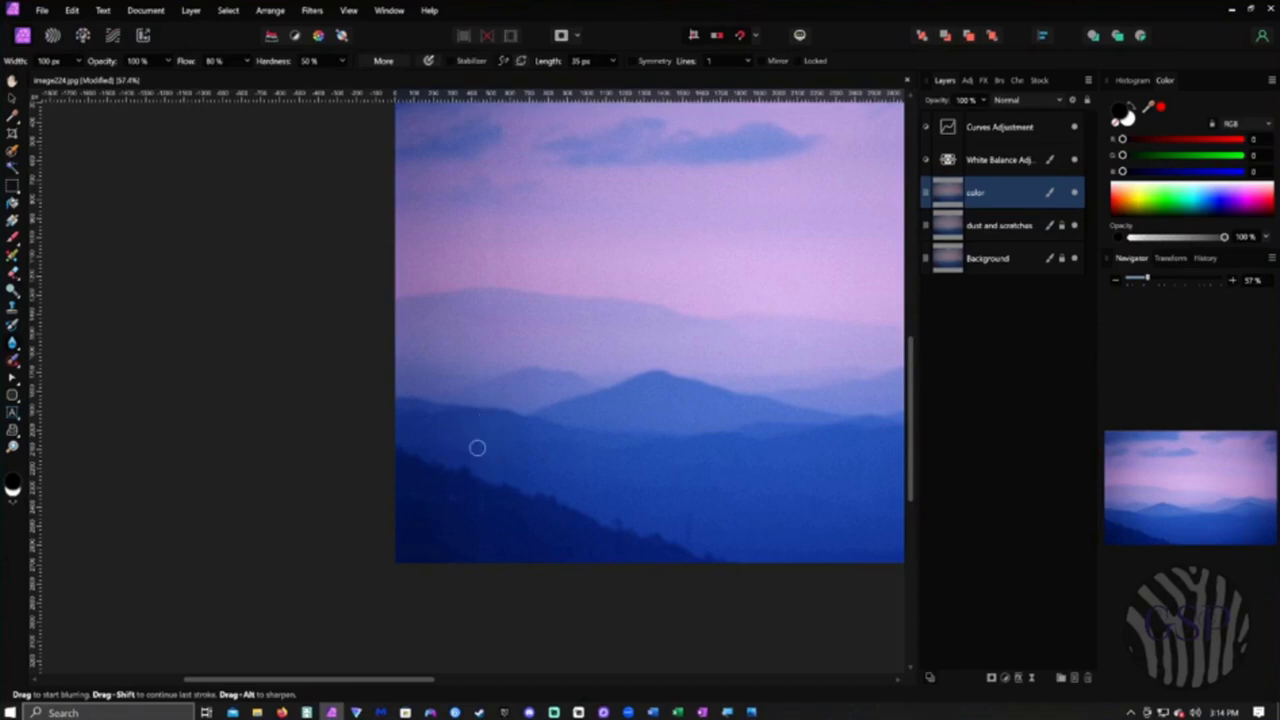
click(309, 61)
text(80)
key(Return)
scroll(629, 426, down, 3)
scroll(454, 434, right, 1)
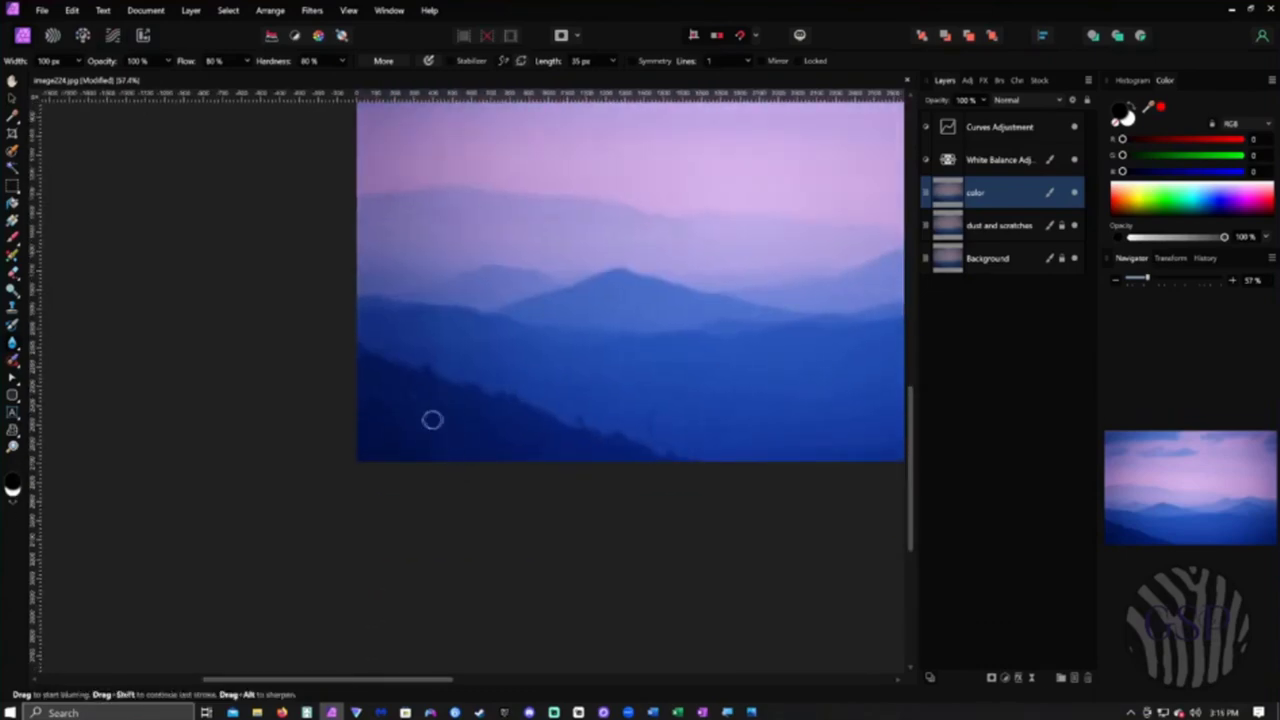
drag(522, 304, 381, 496)
click(1075, 194)
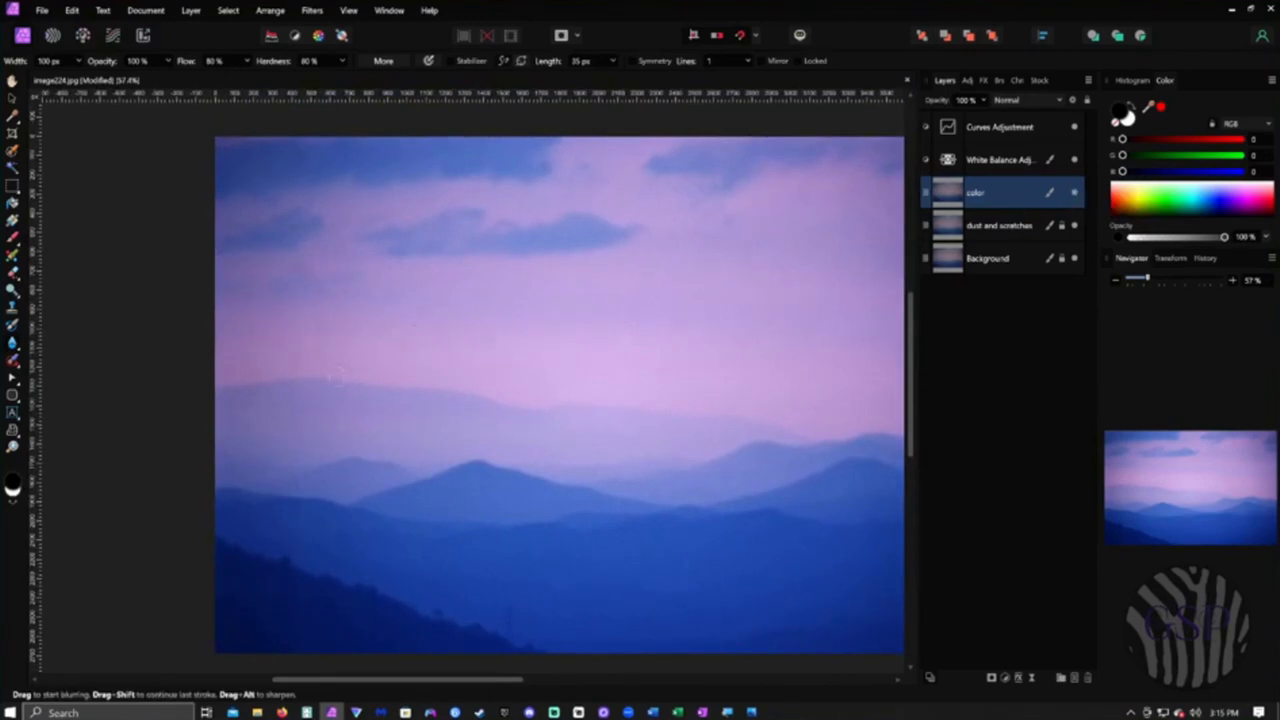
- Inpaint the pink sky above the distant hill and the vertical streak descending through the left-hand mountains
key(j)
drag(300, 348, 343, 348)
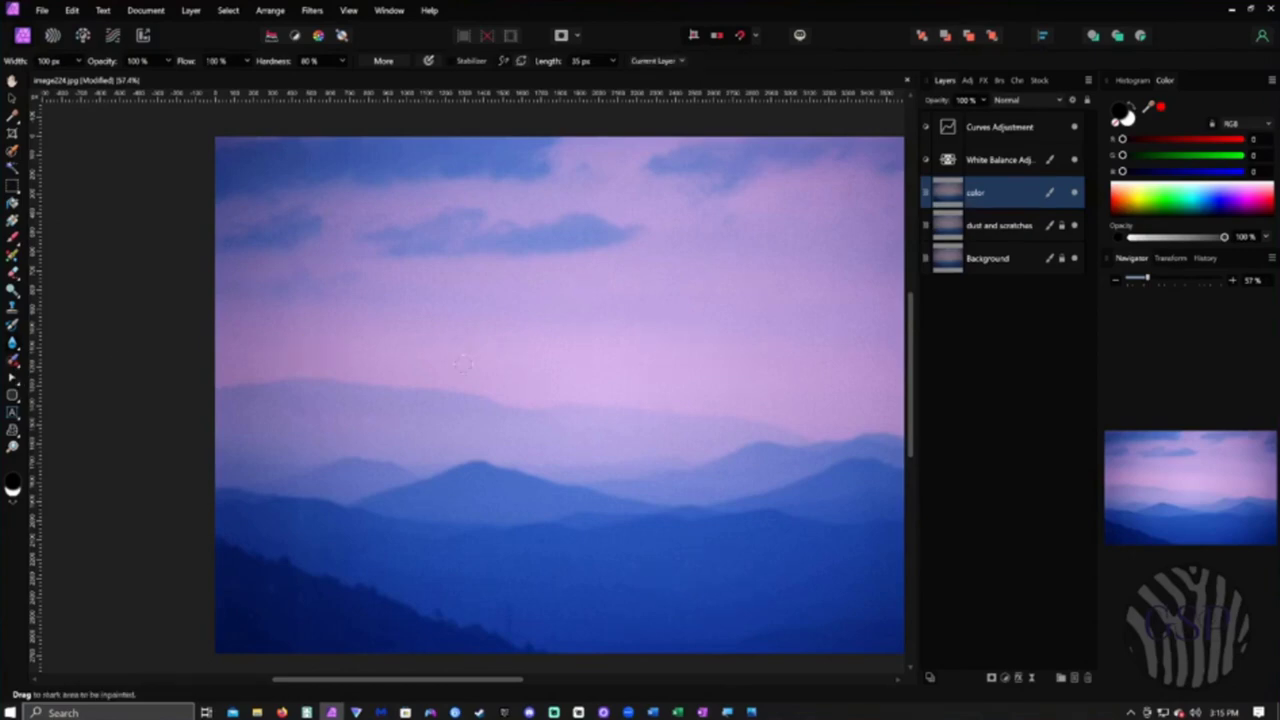
mouse_move(313, 388)
mouse_down()
mouse_move(317, 426)
mouse_move(392, 374)
mouse_move(338, 411)
mouse_move(333, 483)
mouse_move(311, 459)
mouse_move(310, 575)
mouse_up()
scroll(389, 371, down, 3)
drag(331, 501, 331, 576)
key(space)
mouse_move(622, 424)
mouse_down()
mouse_move(403, 489)
mouse_move(525, 489)
mouse_up()
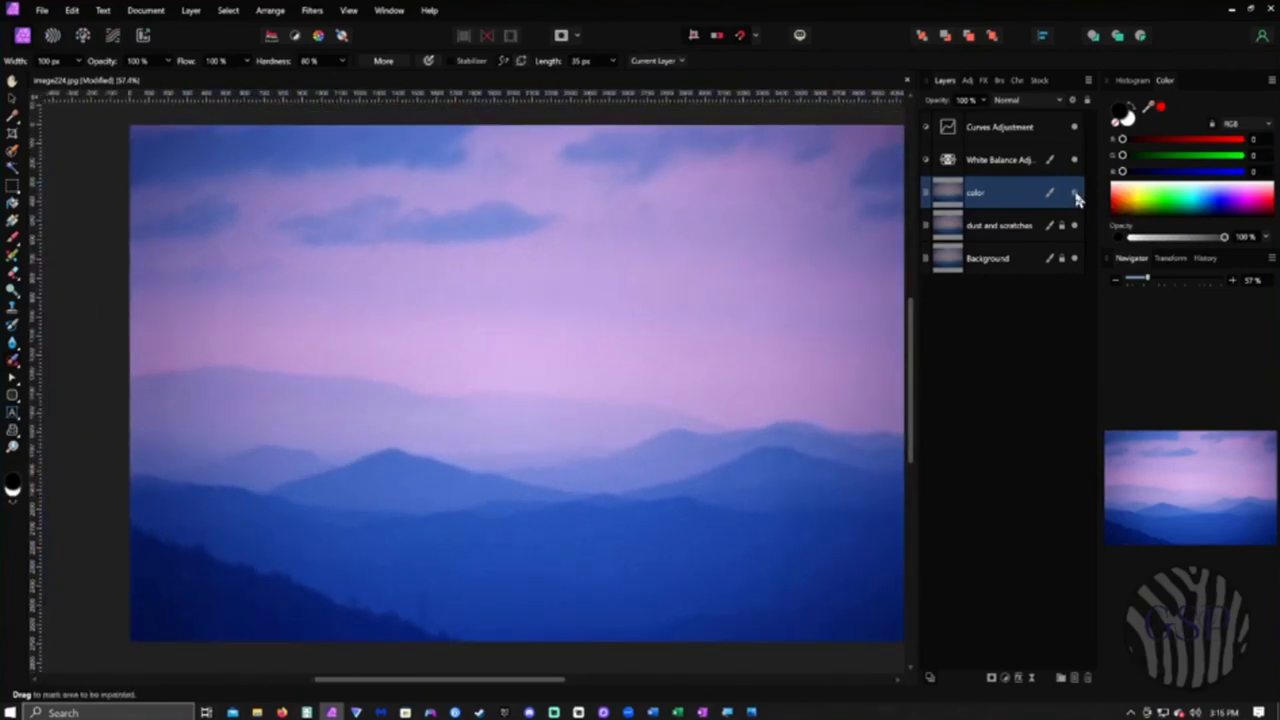
- Inpaint the marks on the dark blue ridge, the small left-hand peak and the distant hill's upper edge
key(space)
drag(767, 327, 815, 370)
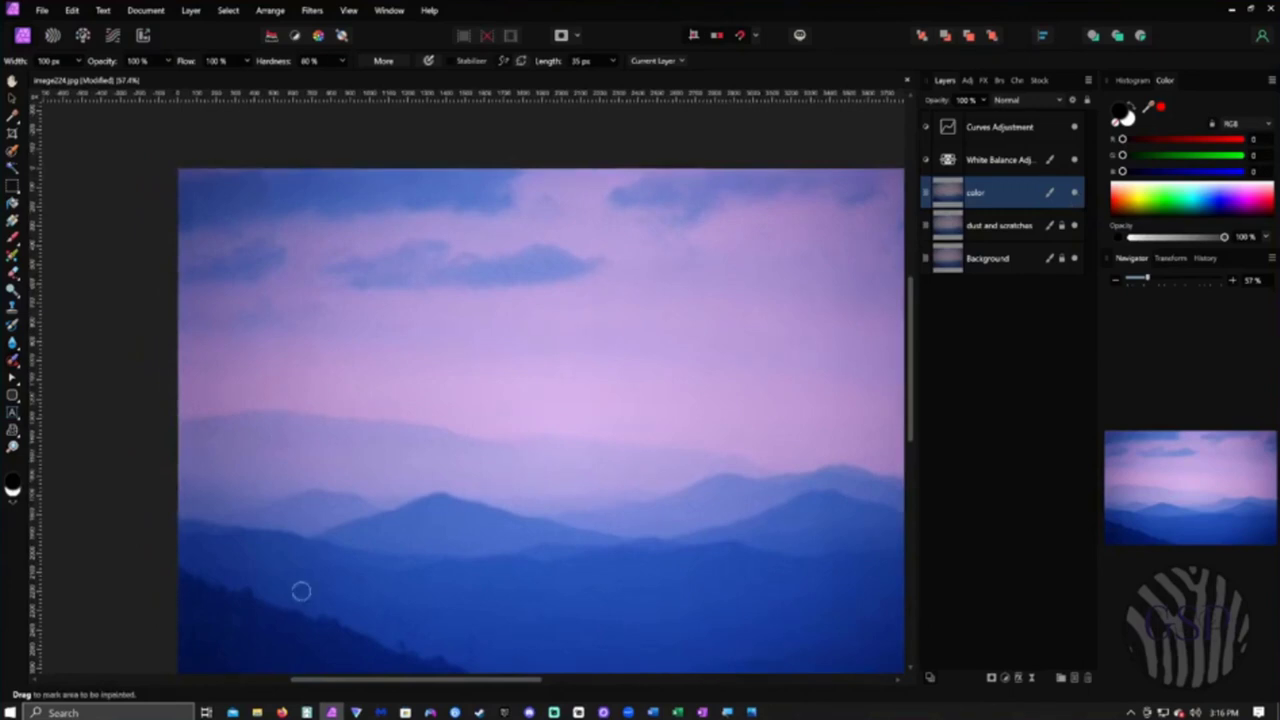
mouse_move(298, 591)
mouse_down()
mouse_move(294, 546)
mouse_move(299, 599)
mouse_up()
drag(288, 555, 288, 593)
drag(299, 510, 299, 522)
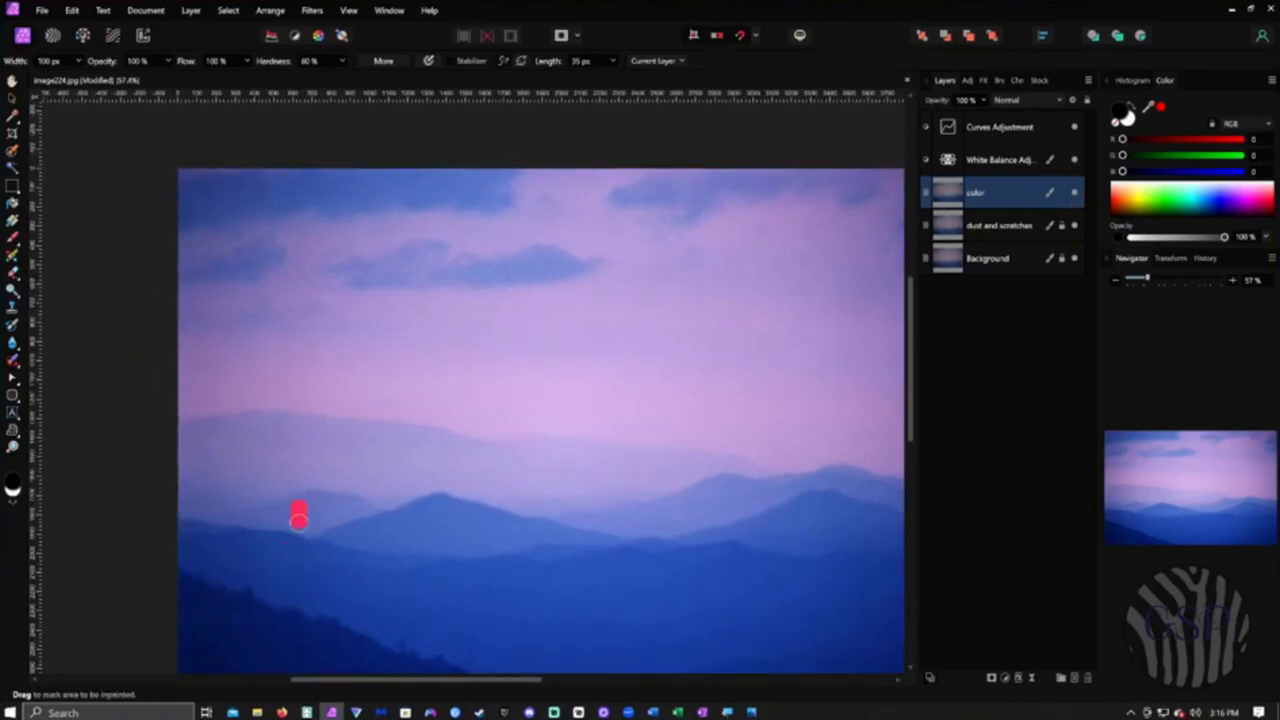
mouse_move(278, 446)
mouse_down()
mouse_move(284, 358)
mouse_move(282, 408)
mouse_up()
key(space)
drag(376, 434, 224, 411)
drag(137, 376, 136, 358)
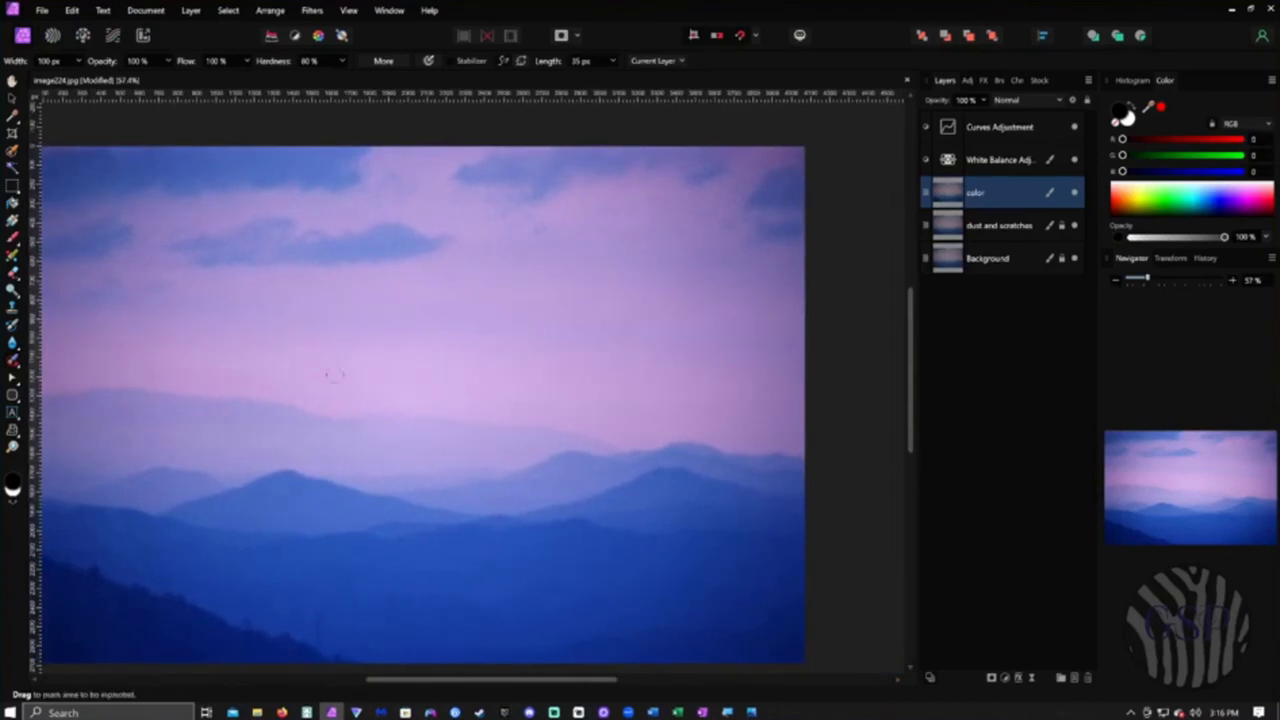
- Inpaint the discolored area on the distant hill above and left of the small peak
scroll(517, 417, left, 2)
scroll(586, 443, down, 2)
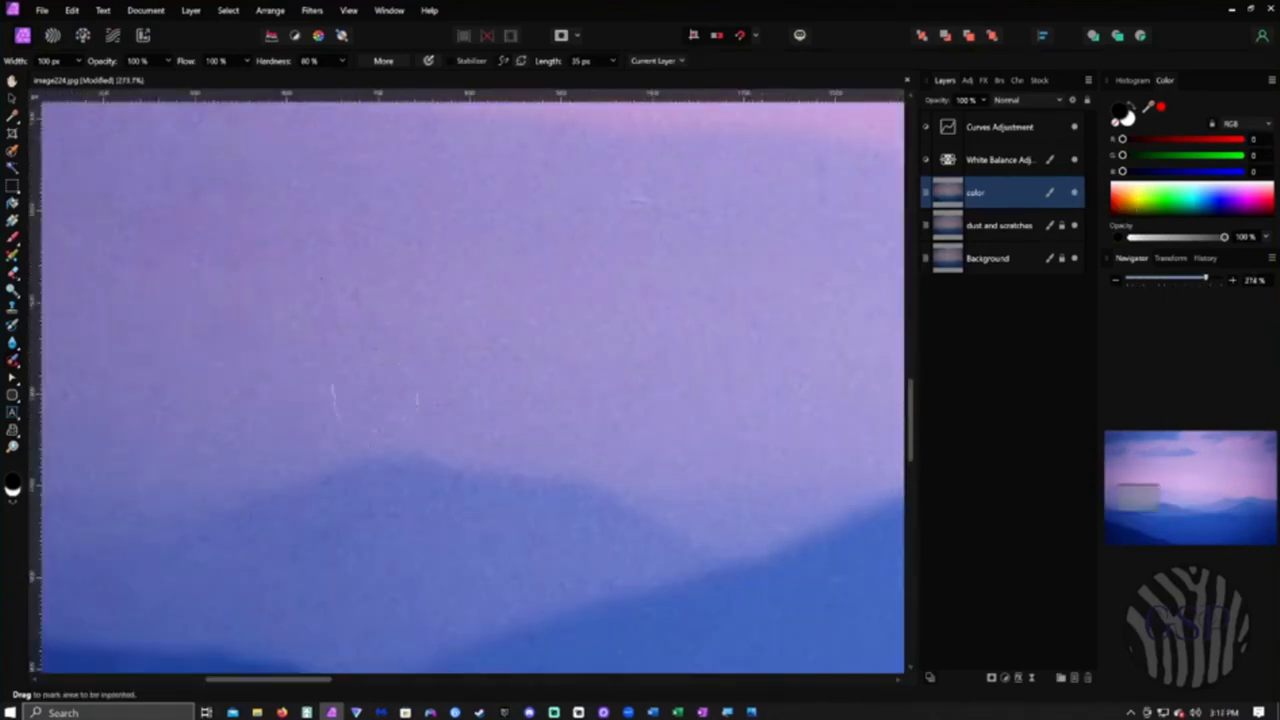
key(space)
drag(409, 323, 469, 491)
scroll(572, 604, up, 2)
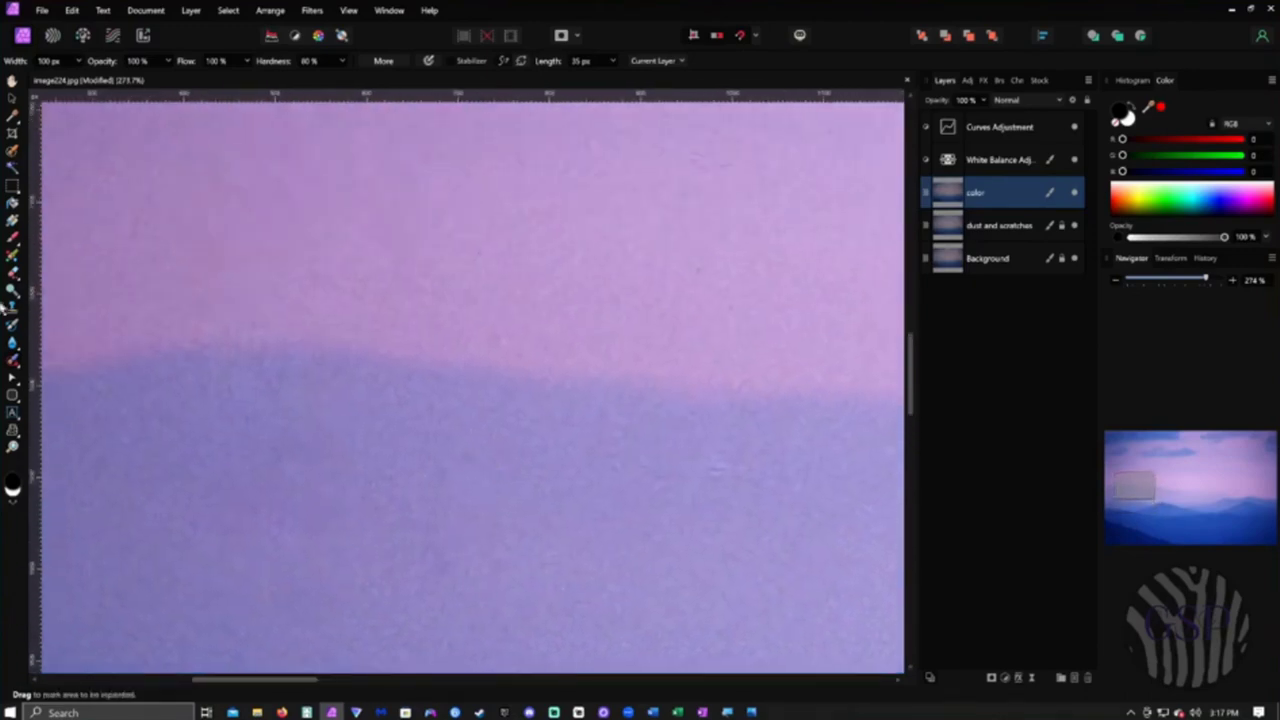
mouse_move(301, 399)
mouse_down()
mouse_move(340, 470)
mouse_move(318, 355)
mouse_move(410, 487)
mouse_up()
scroll(583, 468, down, 4)
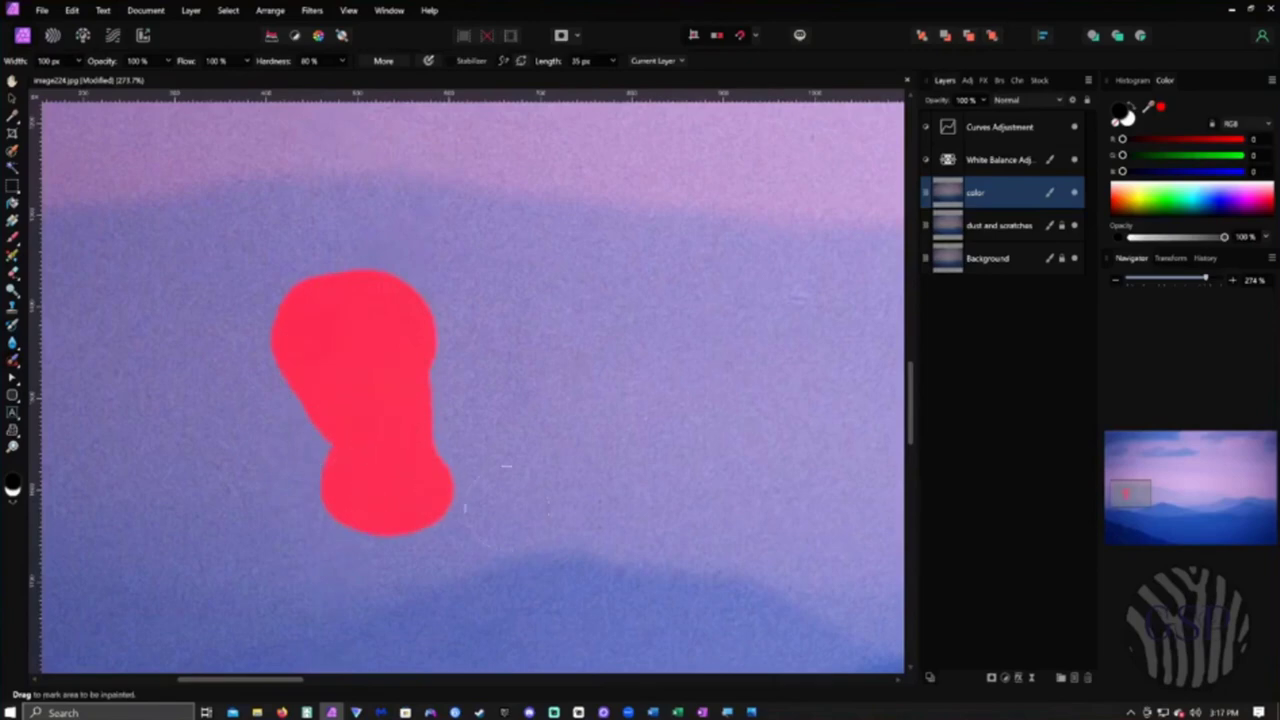
key(space)
drag(486, 640, 477, 398)
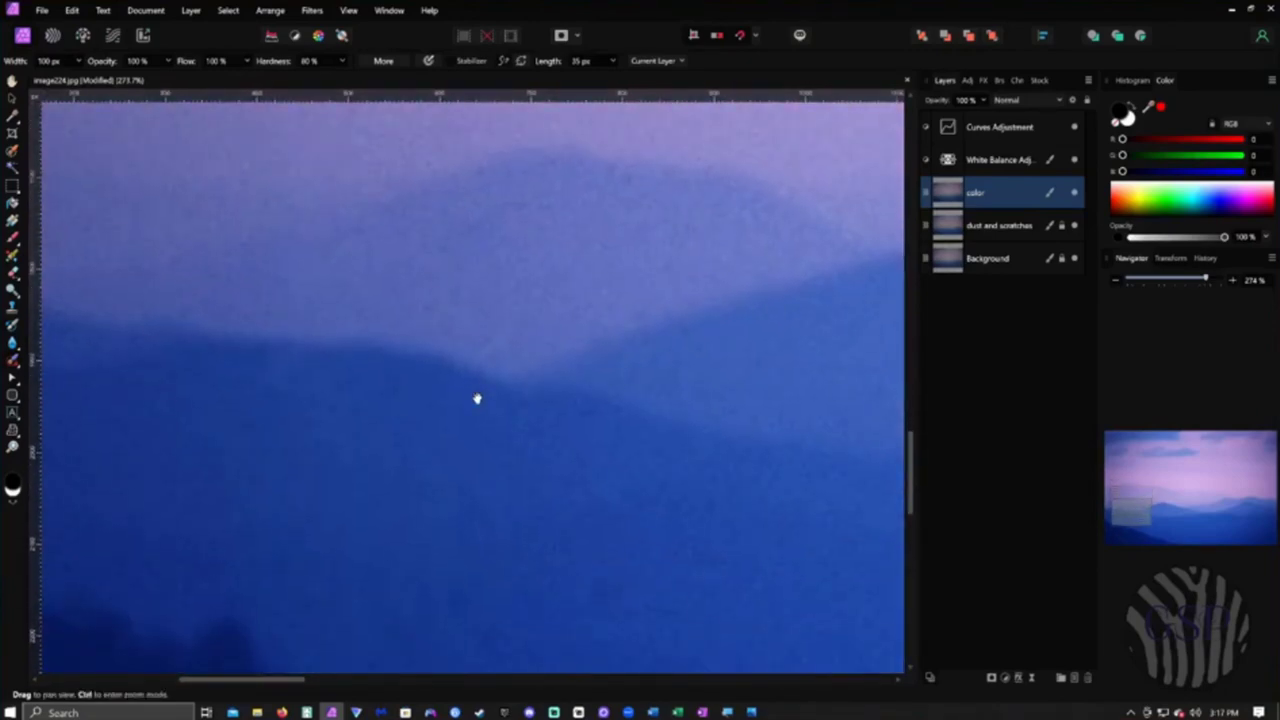
scroll(343, 451, down, 6)
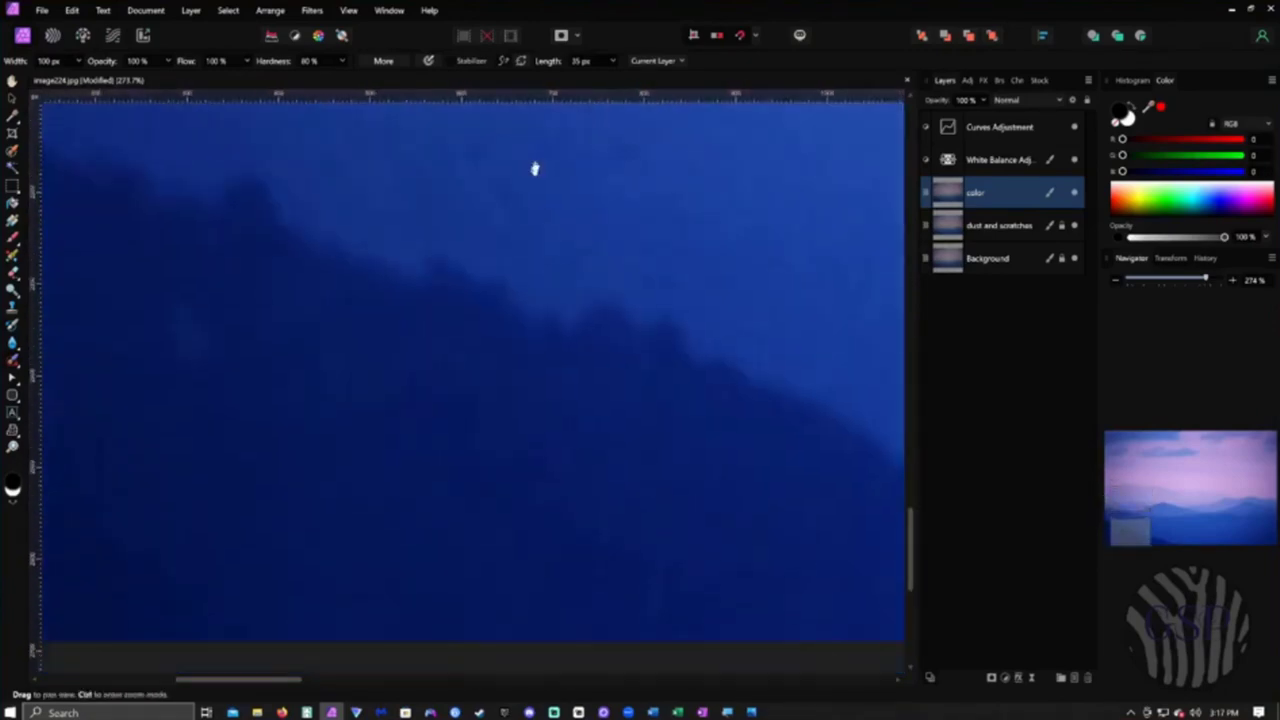
drag(356, 403, 330, 440)
scroll(623, 420, up, 10)
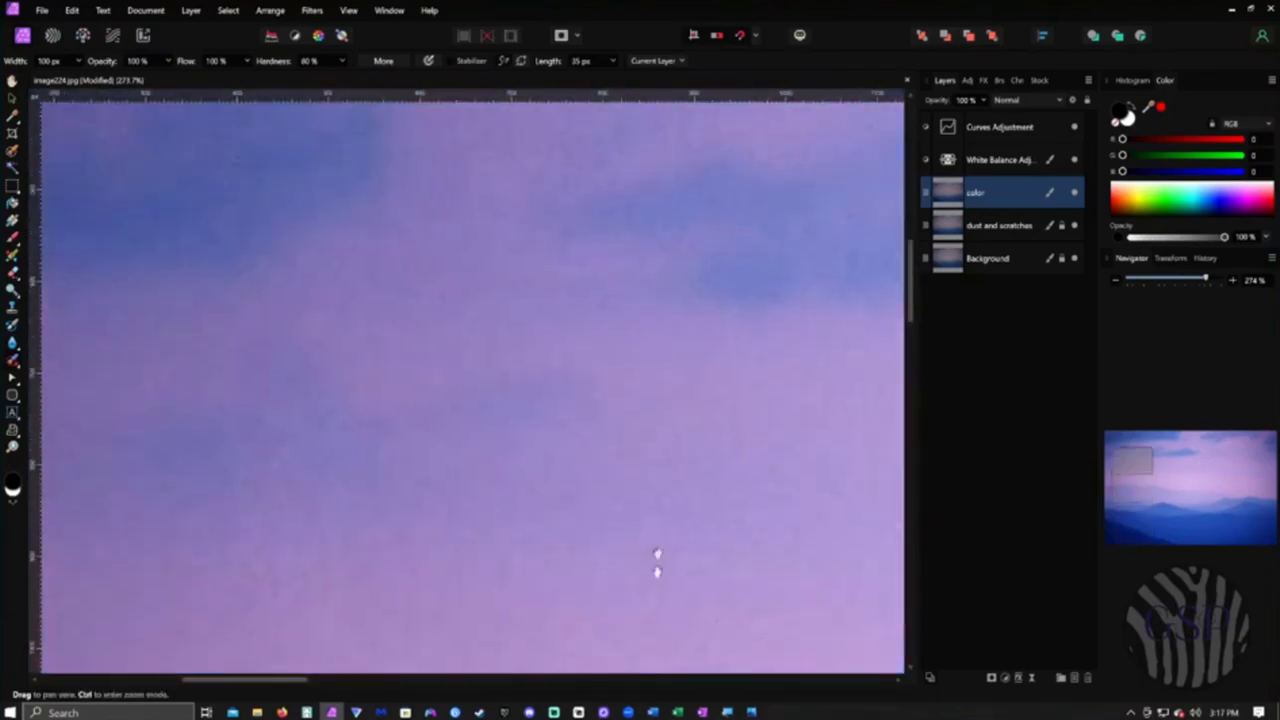
scroll(622, 443, down, 5)
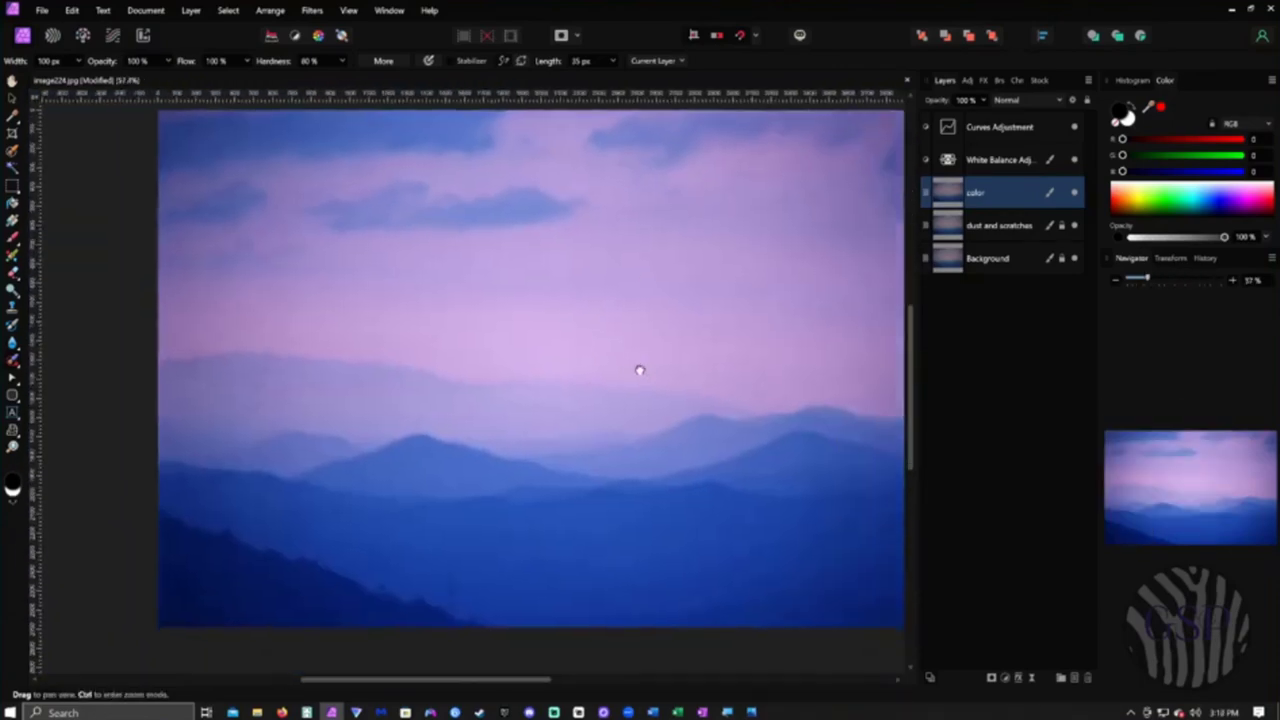
- Duplicate the dust and scratches layer and name the copy color
right_click(978, 130)
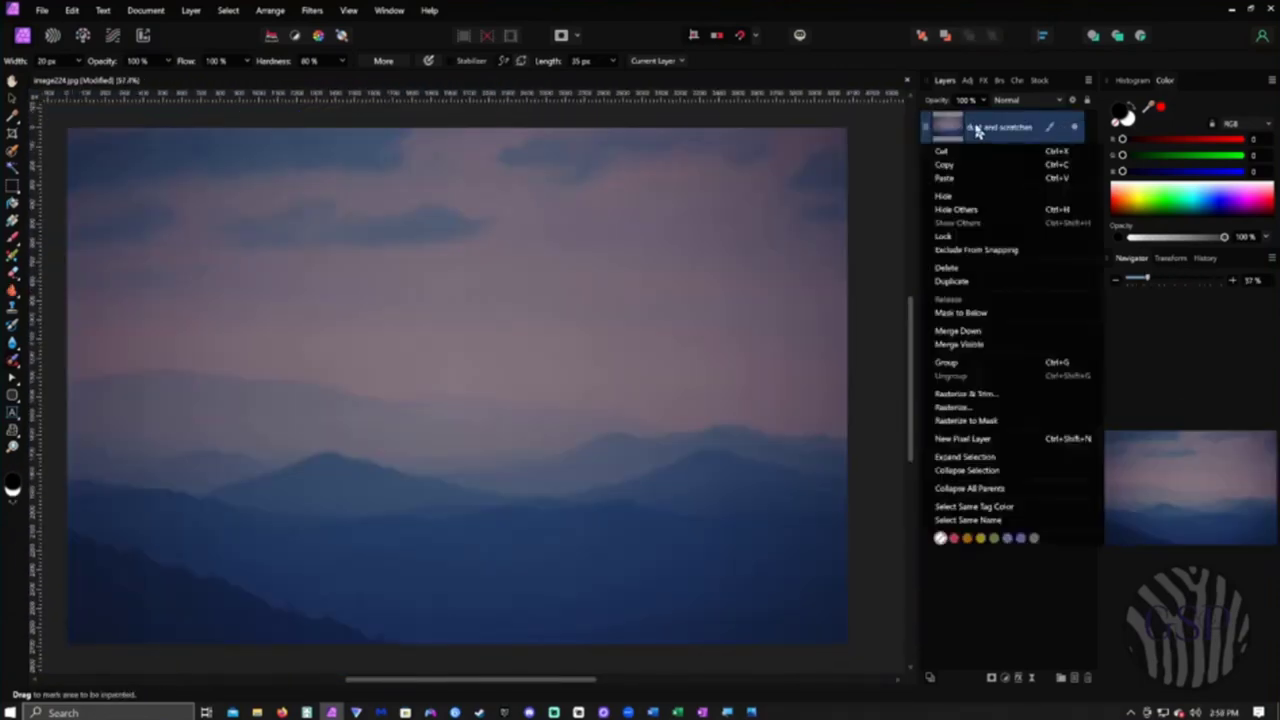
key(Escape)
key(ctrl+j)
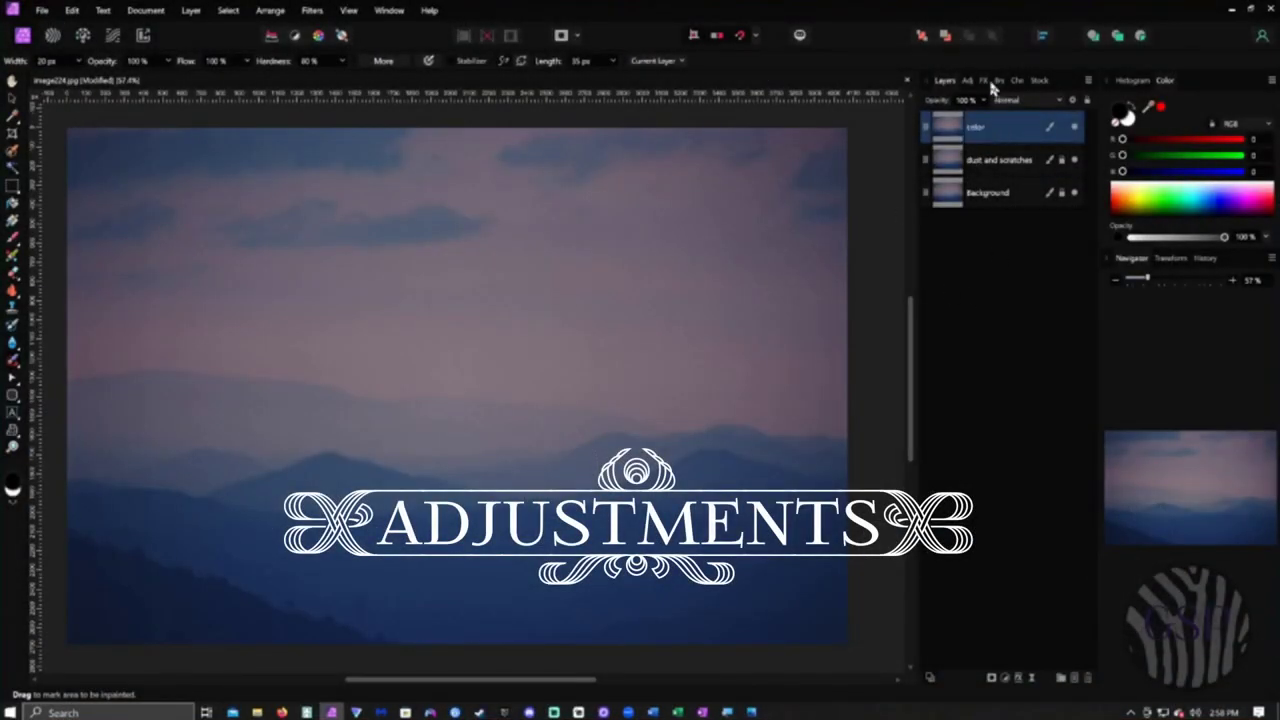
- Add a Curves adjustment with the white point moved inward to about X 0.61, Y 1 and the black point slightly inward
click(968, 82)
click(969, 382)
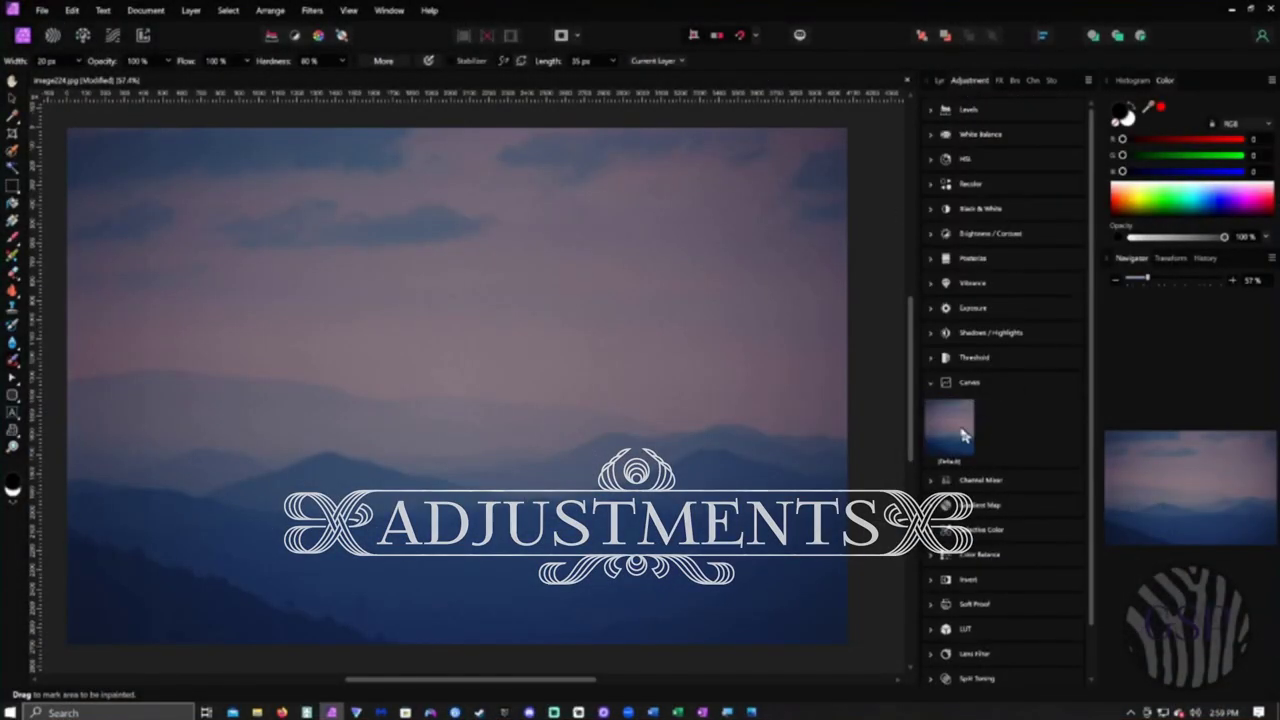
click(952, 426)
drag(1087, 245, 986, 245)
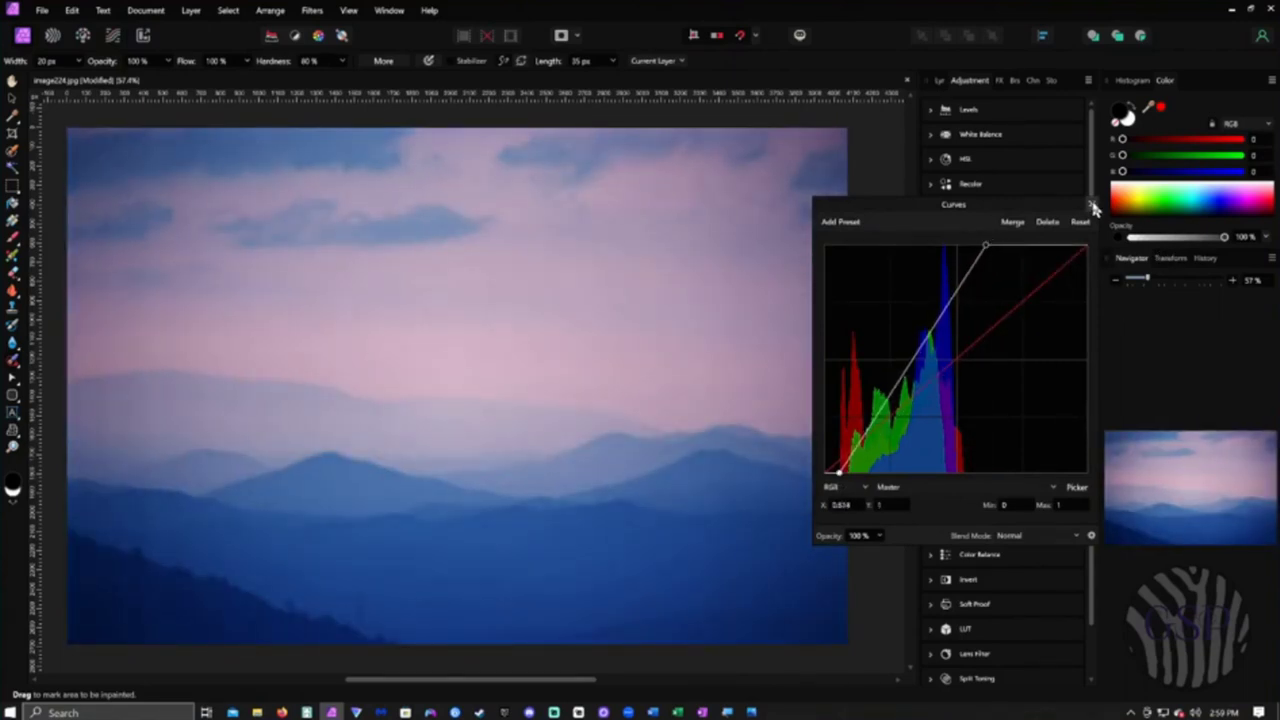
click(1091, 205)
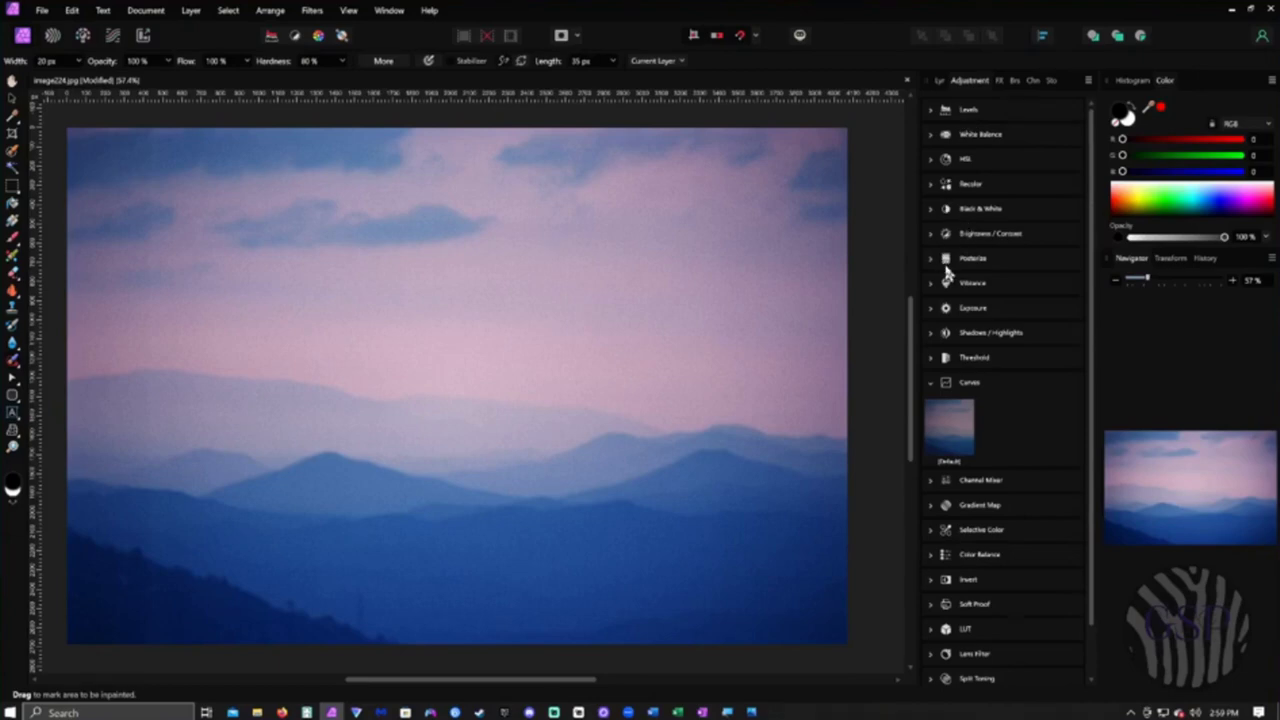
- Add a White Balance adjustment with white balance at -20% and the tint shifted clearly toward magenta
click(968, 136)
drag(934, 461, 911, 487)
click(1082, 461)
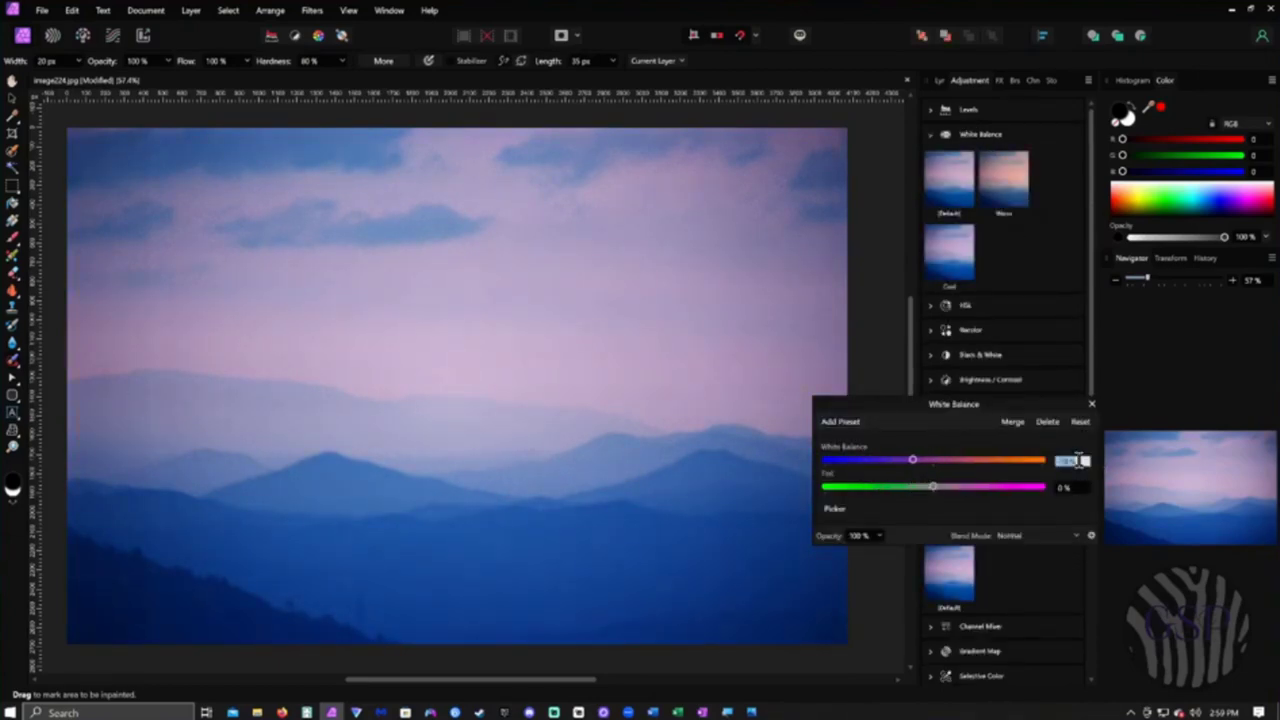
text(-20)
key(Return)
drag(938, 490, 984, 502)
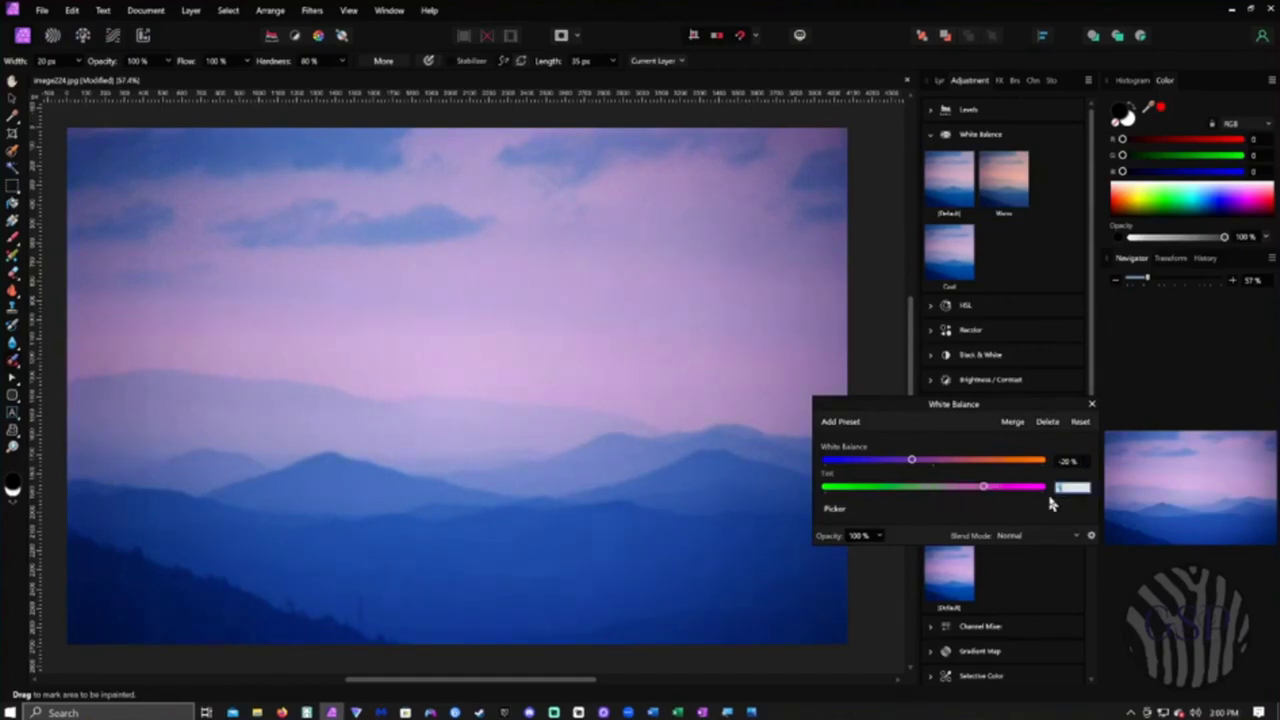
click(1092, 405)
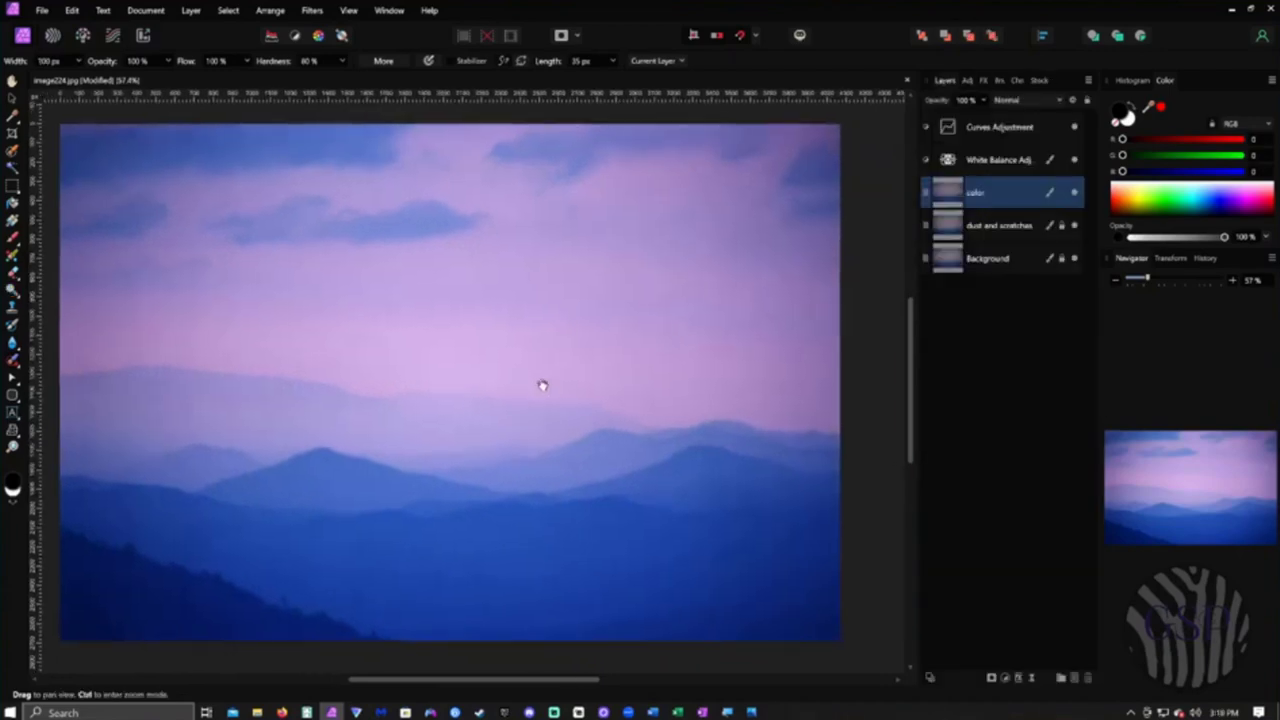
- Add a default Shadows / Highlights adjustment and set its blend mode to Soft Light
click(968, 81)
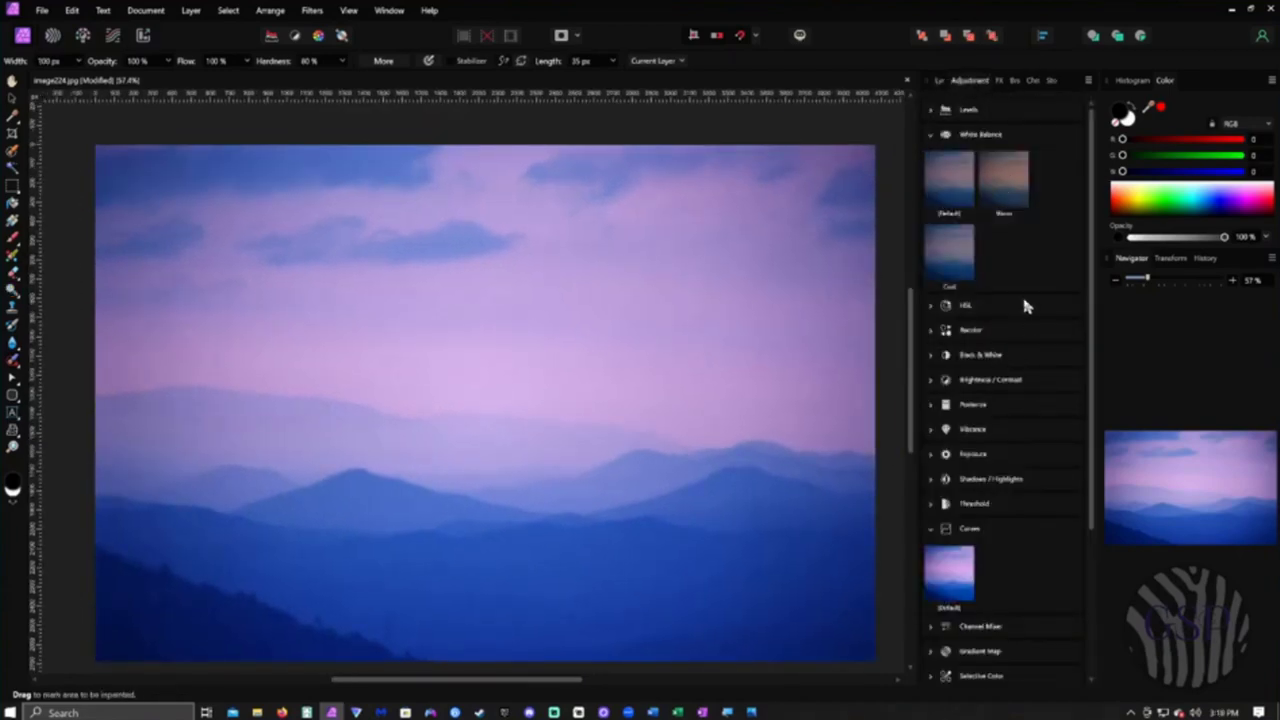
click(943, 80)
click(962, 81)
click(1043, 480)
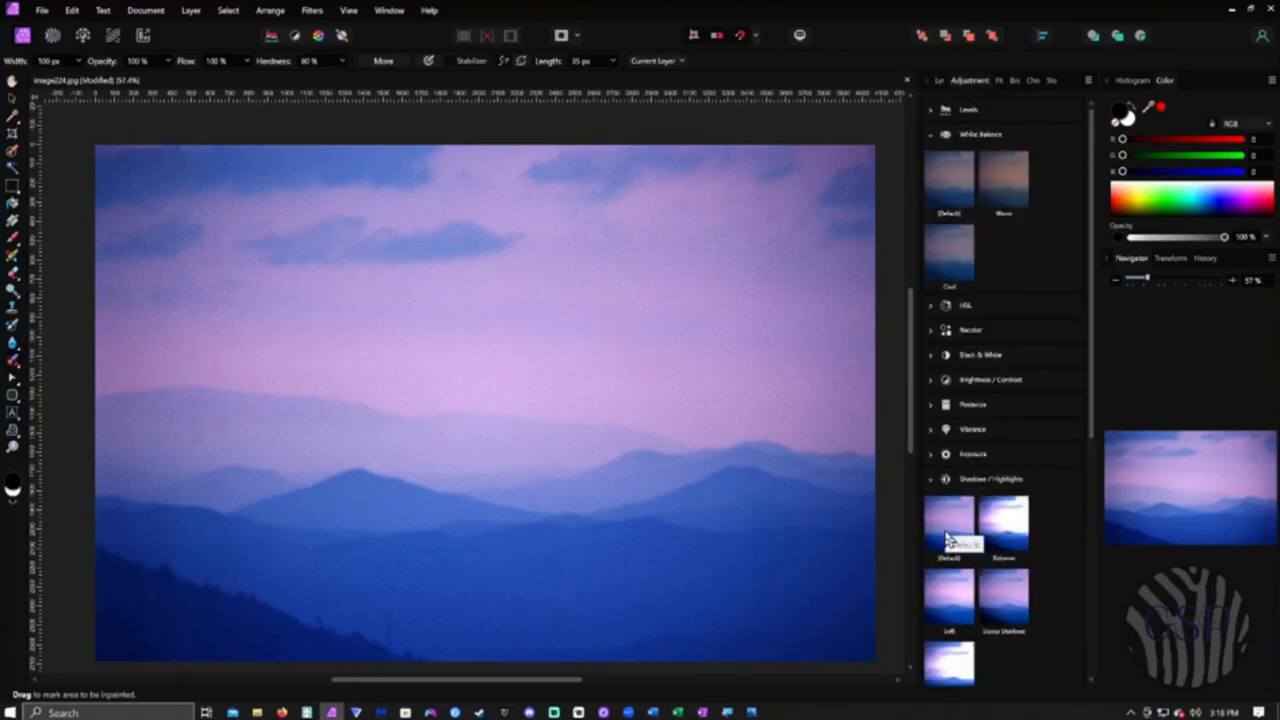
click(949, 540)
click(1038, 535)
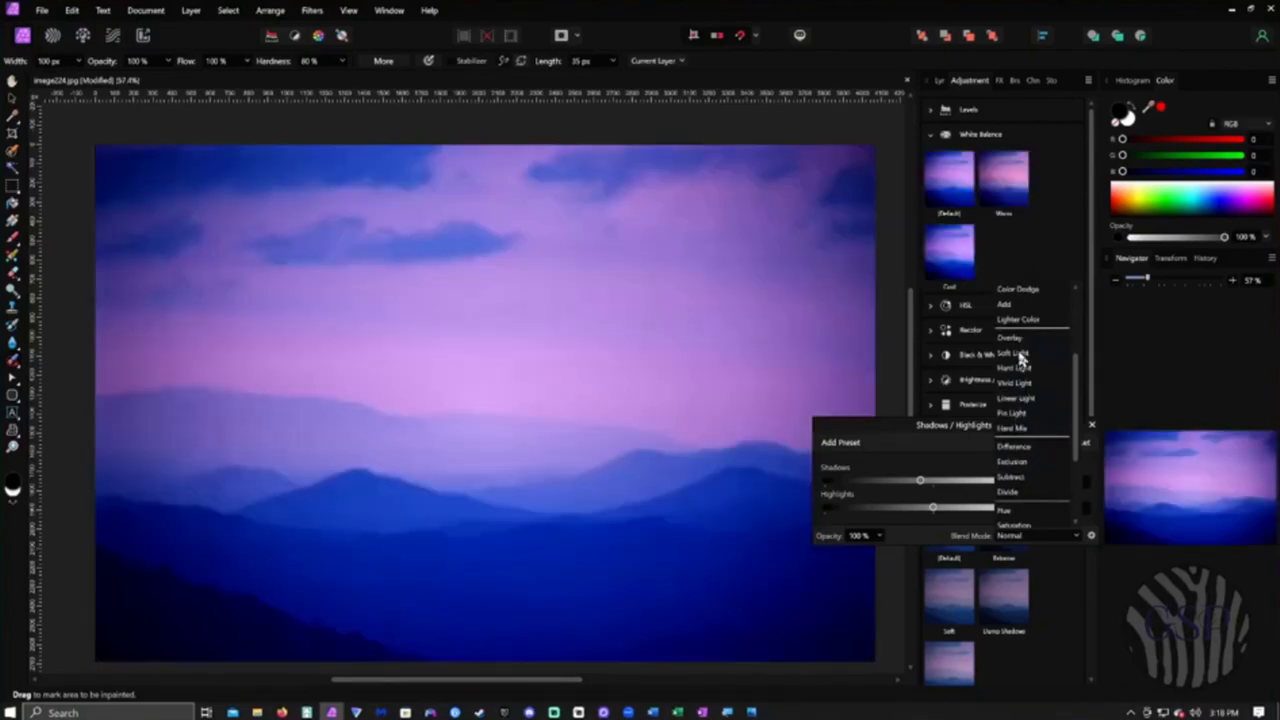
click(1013, 353)
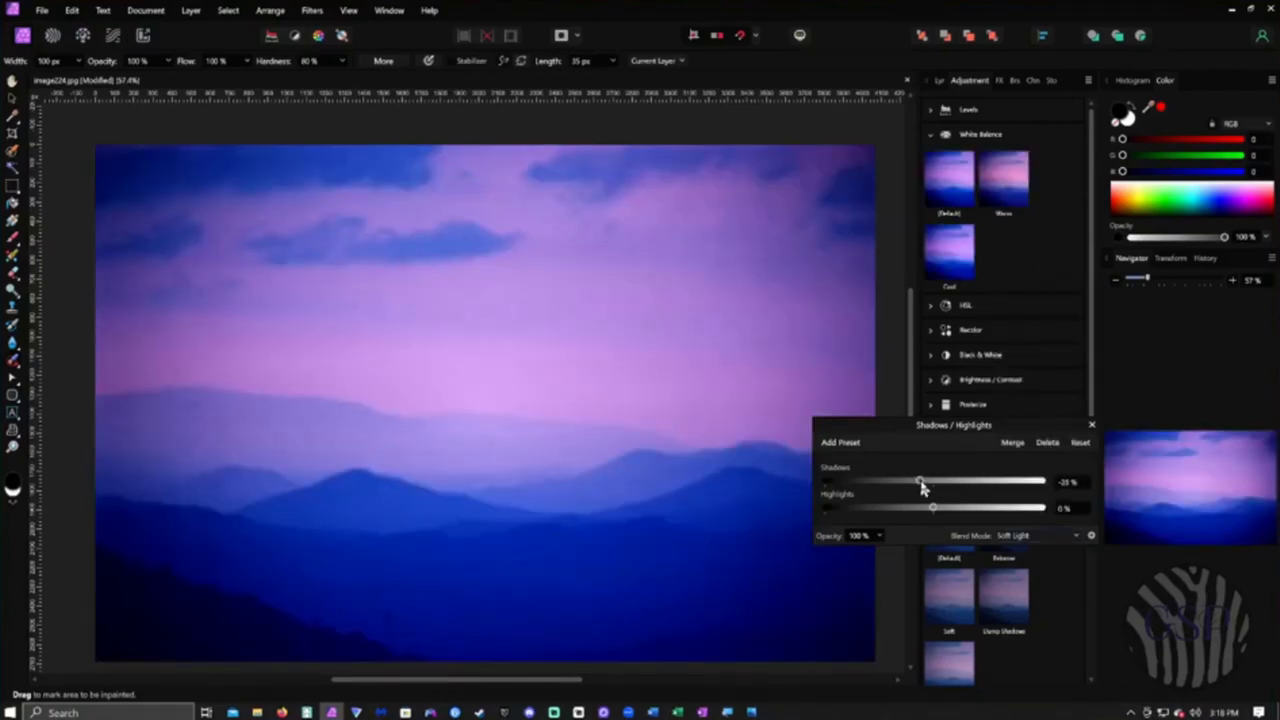
- Return the shadows to neutral and raise the highlights slightly in the Shadows / Highlights adjustment, keeping Soft Light blending
drag(922, 487, 950, 534)
click(1078, 535)
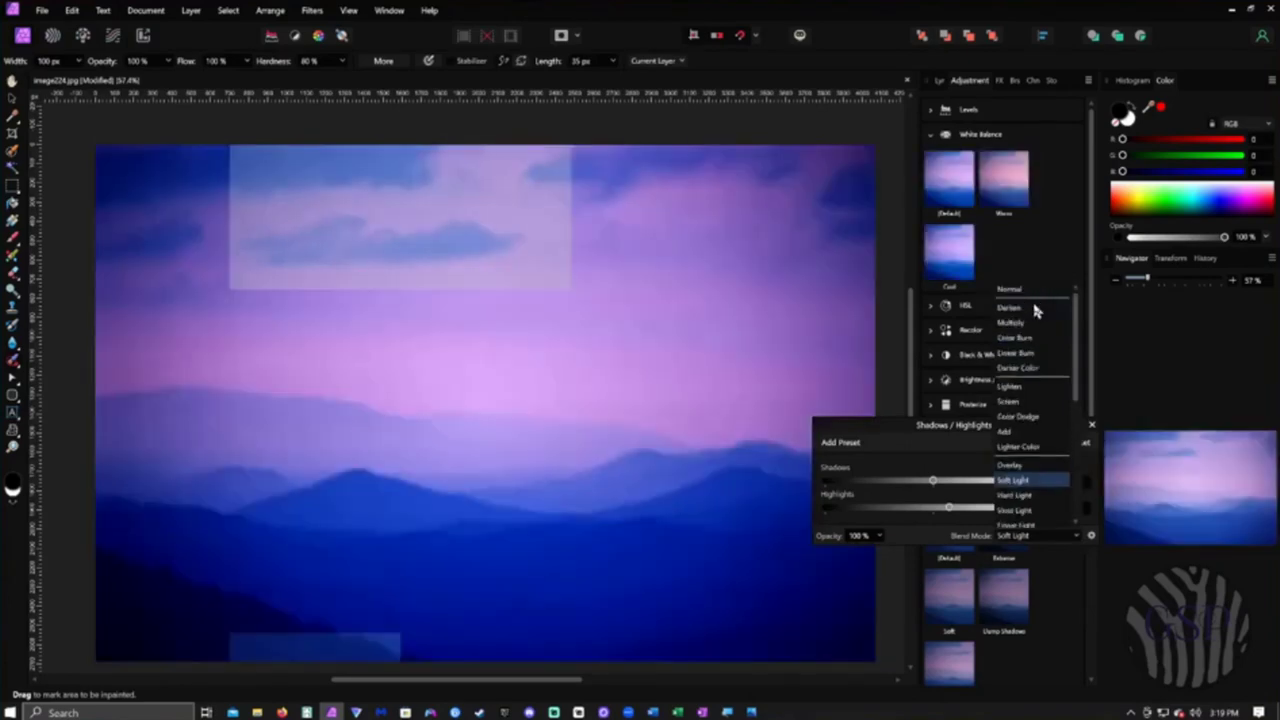
click(1035, 482)
click(1091, 425)
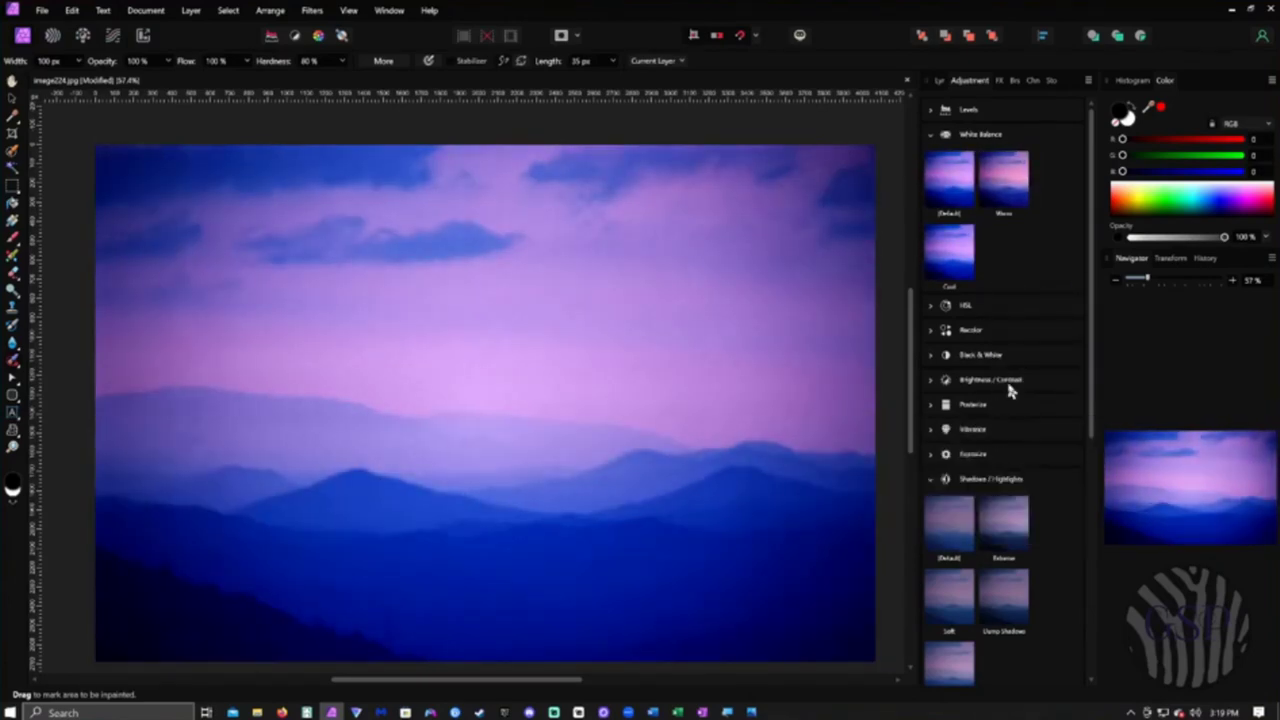
- Add a Brightness / Contrast adjustment with brightness at 15% and contrast at -10%
click(931, 381)
click(955, 430)
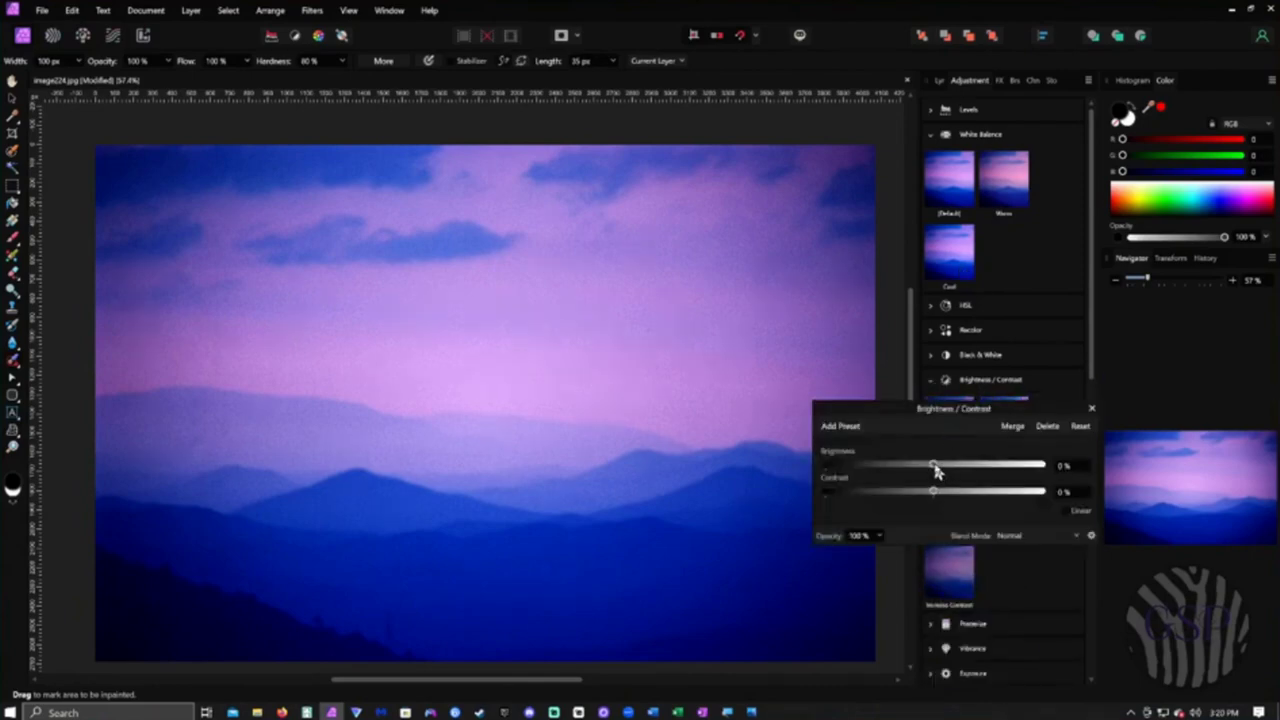
drag(933, 467, 924, 514)
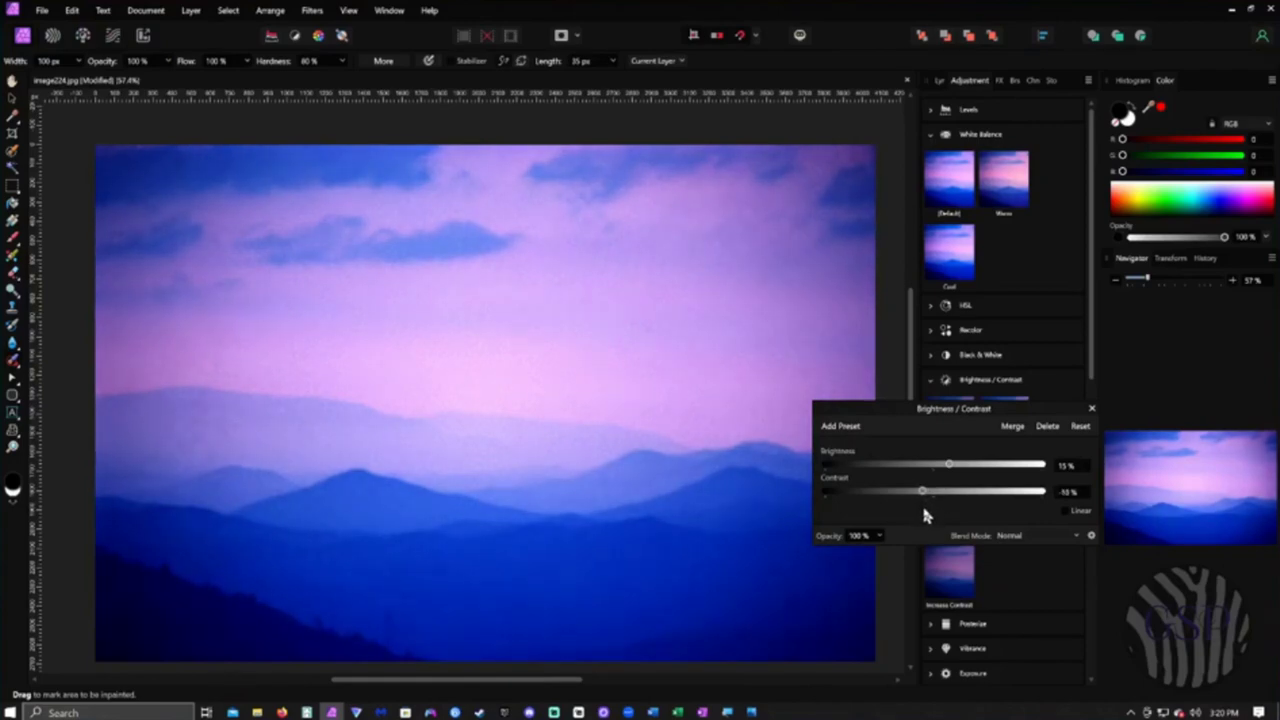
click(1094, 411)
- Compare the photo with and without the Shadows / Highlights, Brightness / Contrast and Curves adjustments by toggling each one's visibility
click(941, 80)
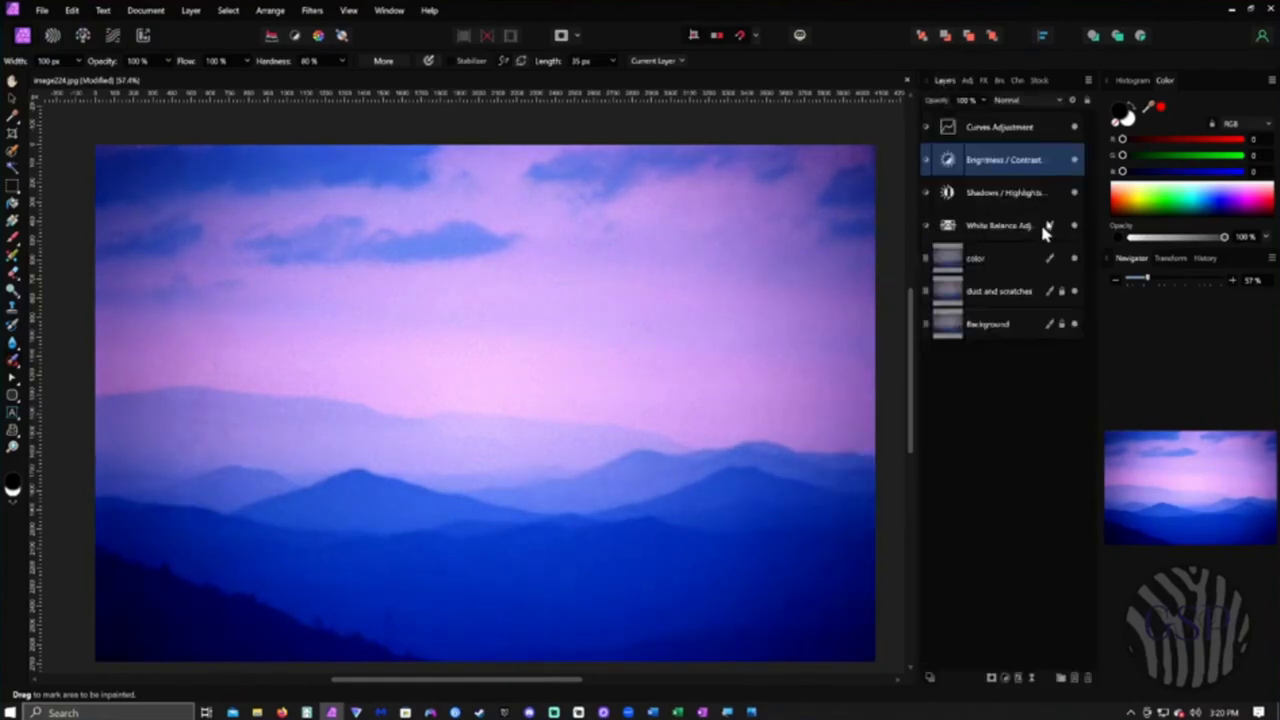
click(1074, 192)
click(1074, 192)
click(1075, 160)
click(1075, 160)
click(1075, 127)
click(1075, 127)
- Start the Denoise filter on the color layer and show a split before/after preview divided near the photo's middle
click(975, 258)
click(312, 10)
mouse_move(330, 59)
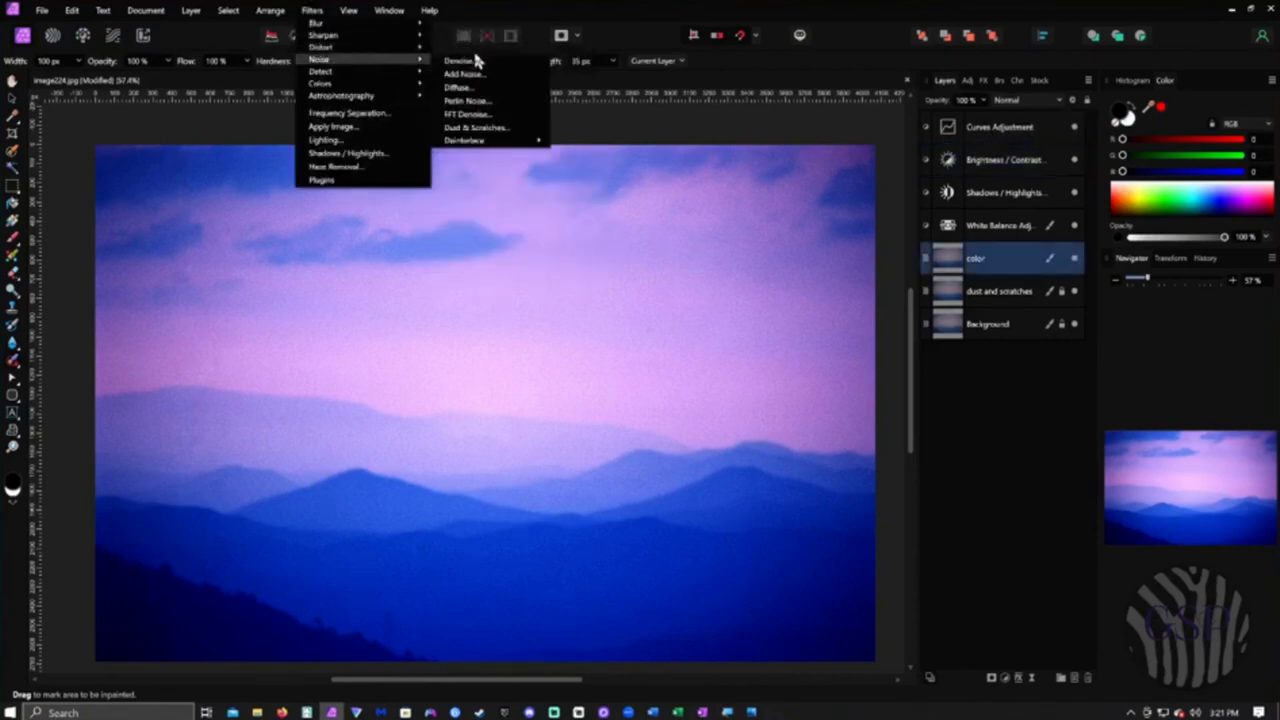
click(506, 60)
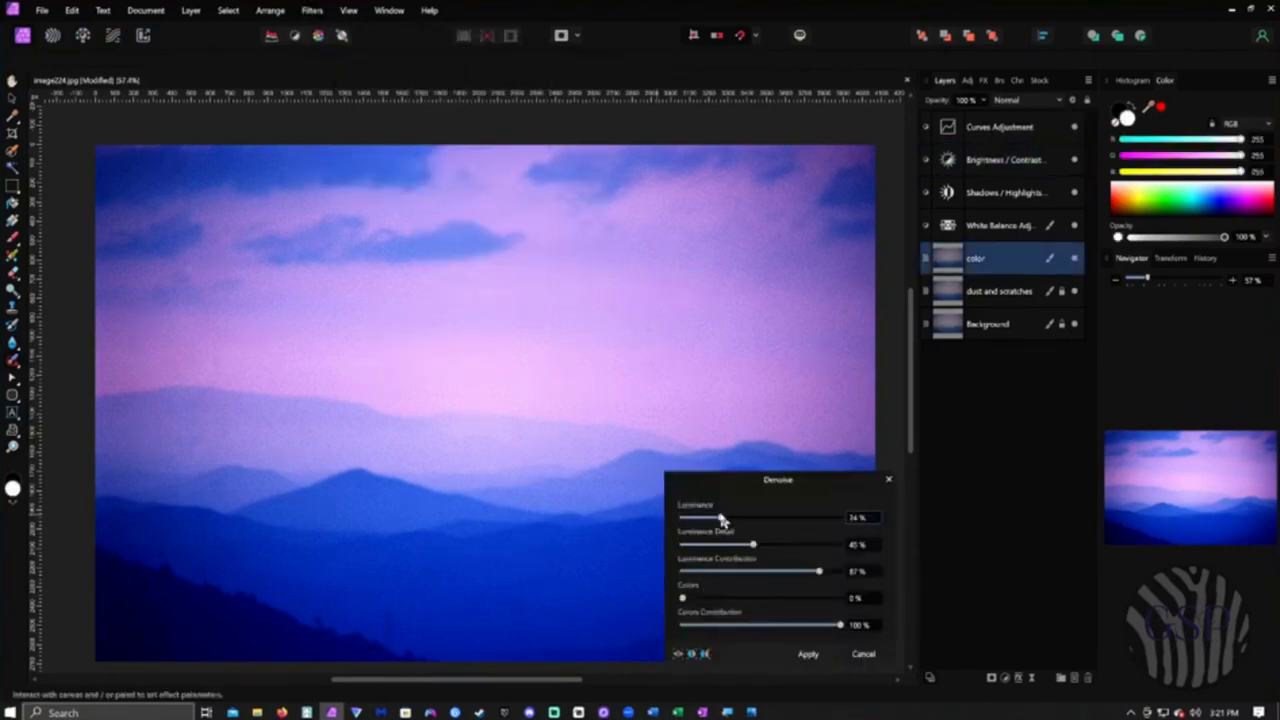
click(691, 654)
drag(466, 456, 542, 568)
- Set the Denoise luminance to 31% and the luminance contribution to 80%, checking the result across the preview divider
drag(720, 518, 733, 518)
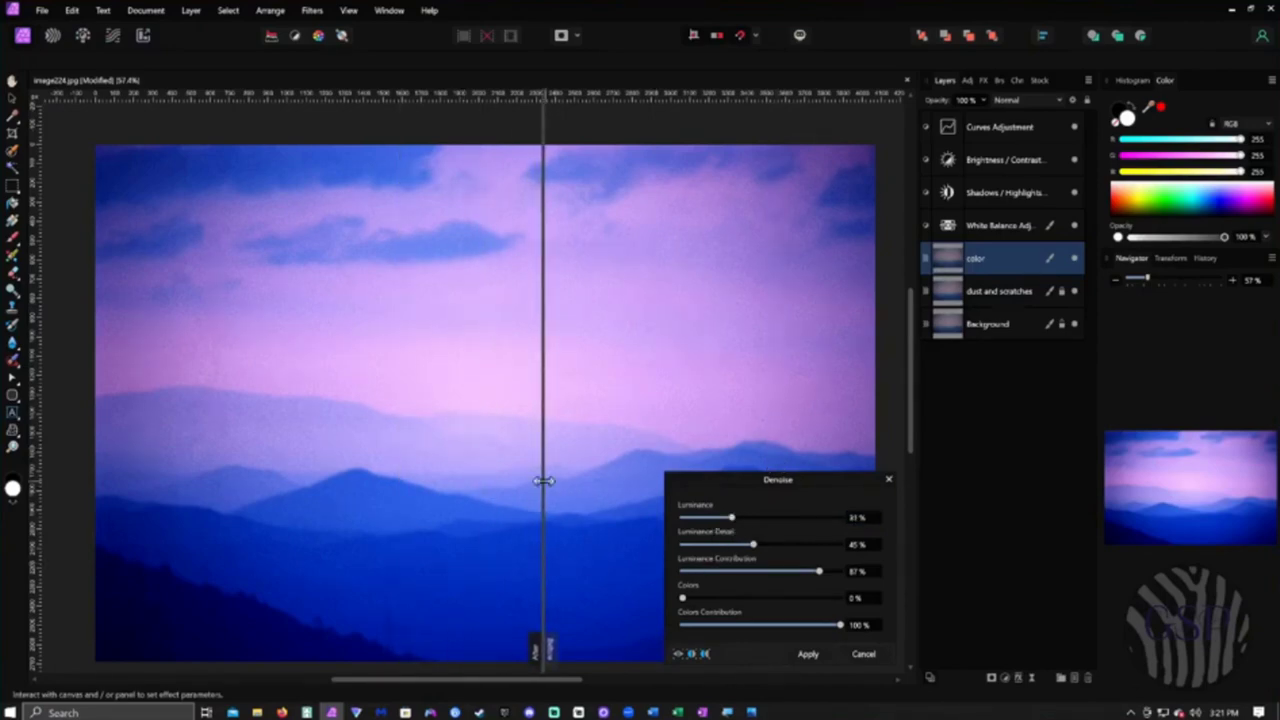
mouse_move(543, 476)
mouse_down()
mouse_move(318, 477)
mouse_move(652, 493)
mouse_move(556, 497)
mouse_up()
drag(683, 598, 630, 652)
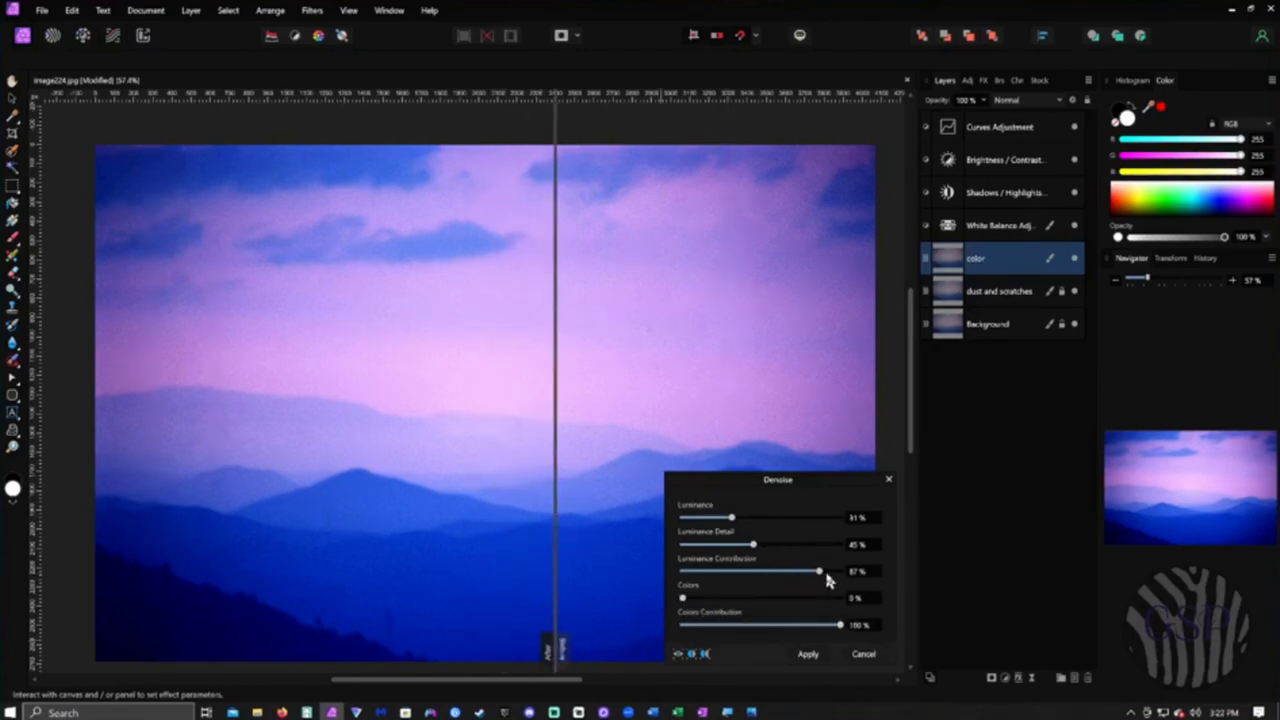
click(862, 571)
- Reduce the Denoise luminance to 20% while comparing the grain in the pink sky across the split preview
scroll(556, 432, up, 5)
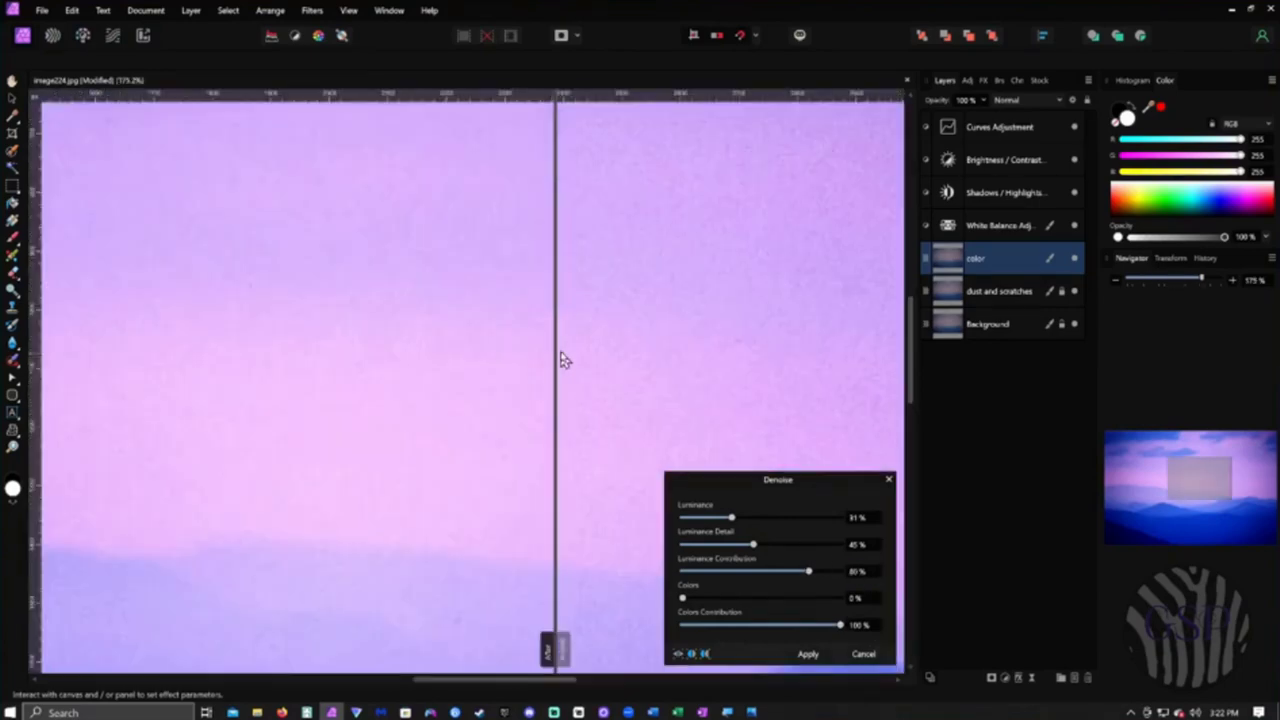
drag(563, 357, 575, 410)
drag(731, 517, 722, 528)
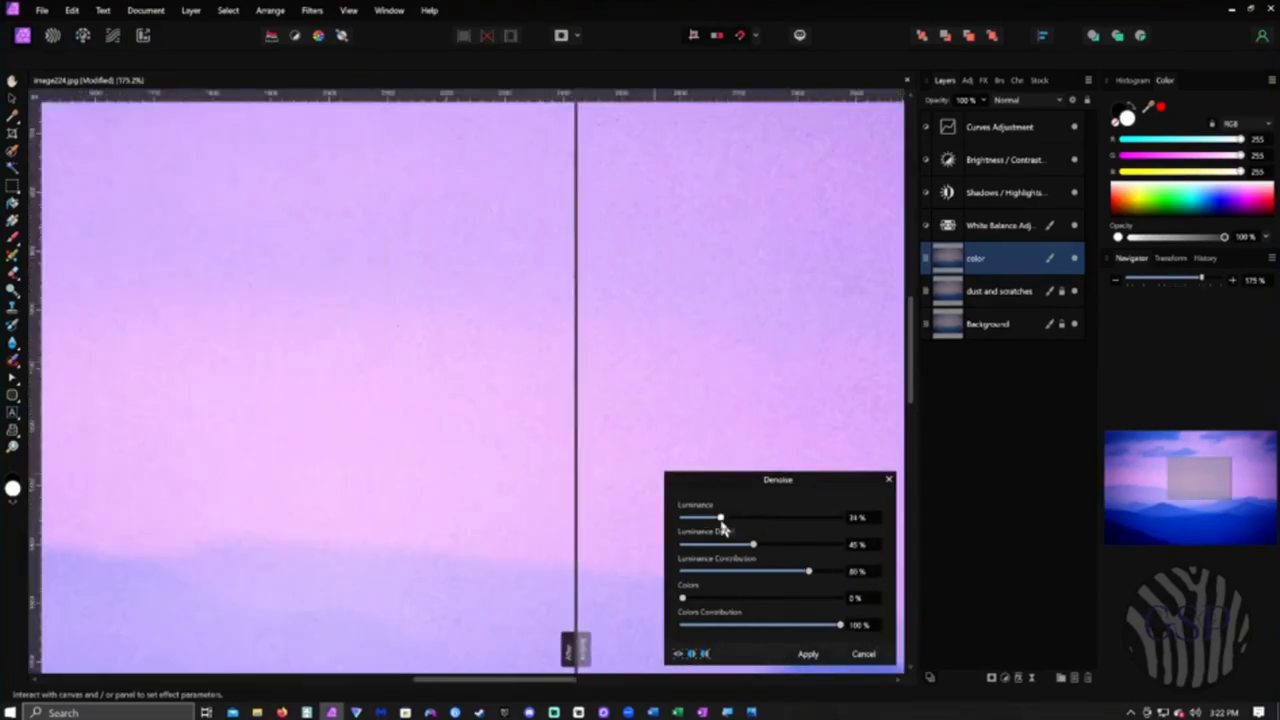
mouse_move(583, 494)
mouse_down()
mouse_move(526, 489)
mouse_move(590, 492)
mouse_up()
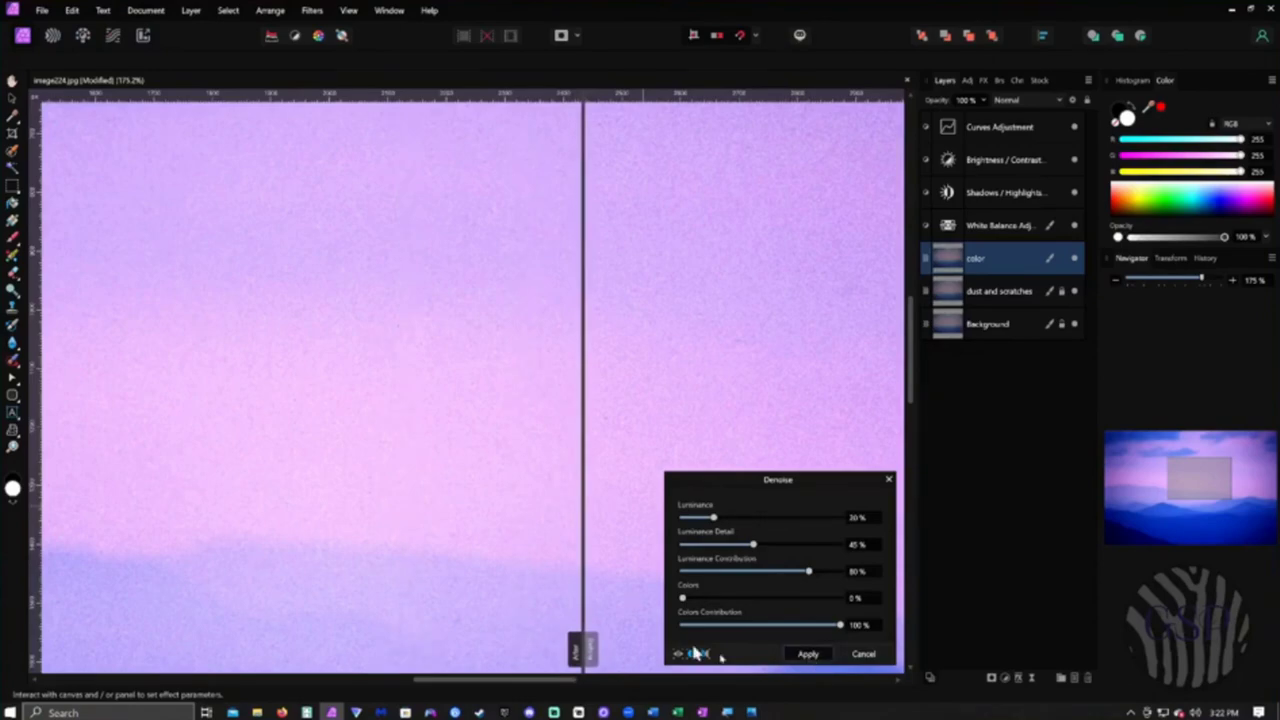